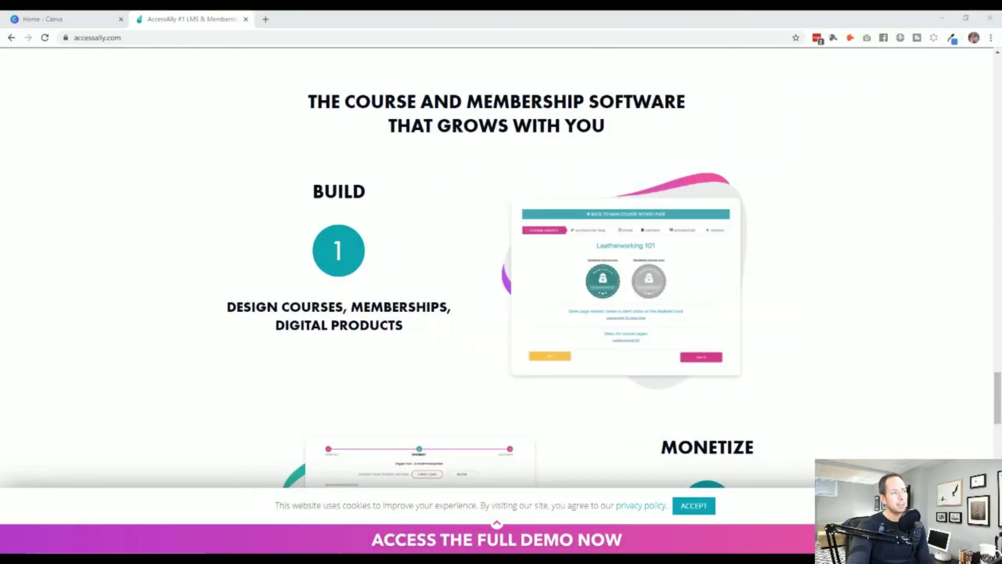
Scroll the AccessAlly homepage to the 'Course and Membership Software That Grows With You' section
{"action": "scroll", "coordinate": [207, 290], "scroll_direction": "up", "scroll_amount": 20}
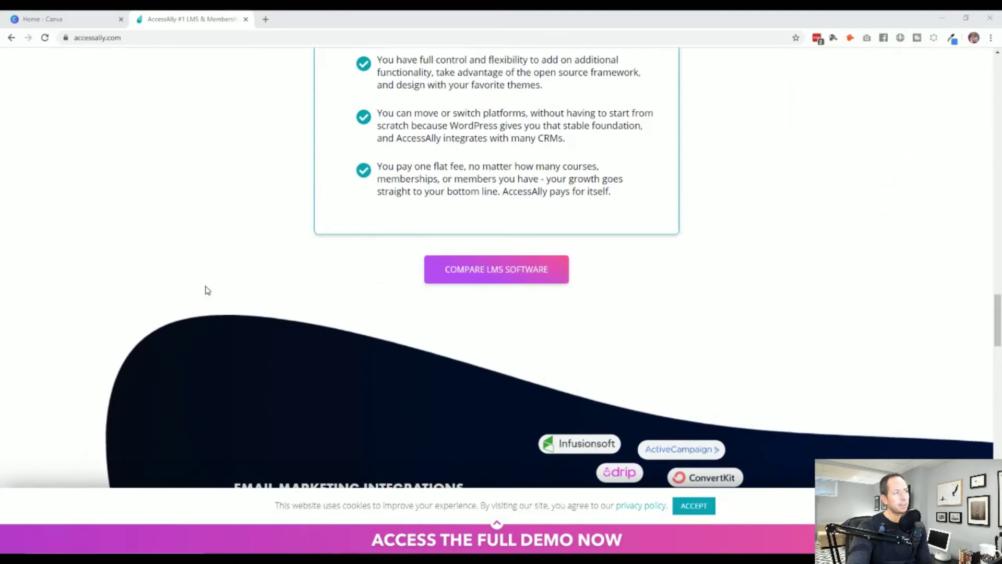
{"action": "scroll", "coordinate": [207, 290], "scroll_direction": "down", "scroll_amount": 5}
{"action": "scroll", "coordinate": [207, 289], "scroll_direction": "down", "scroll_amount": 15}
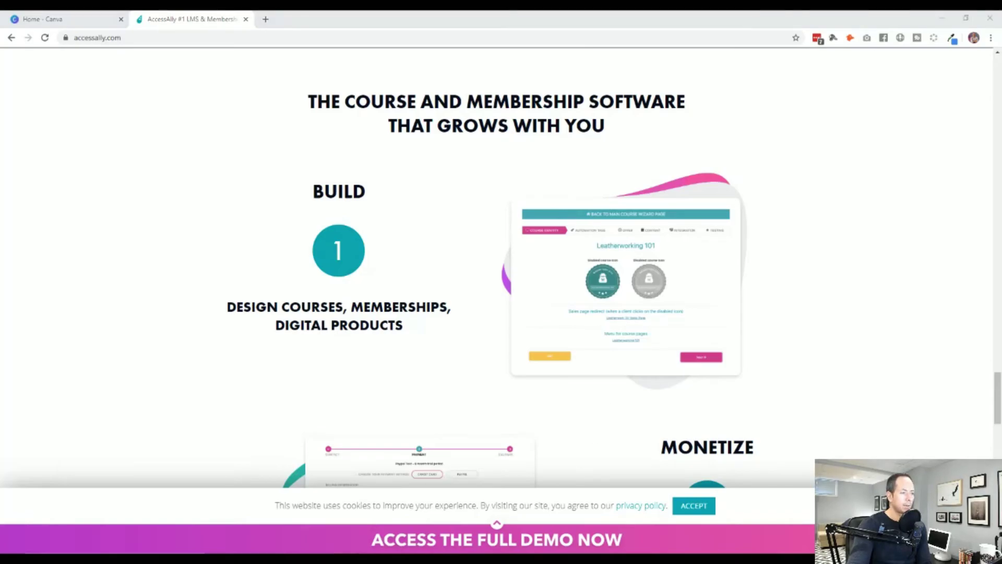
Create a new custom-size Canva design of 1000 × 1000 px from the home page
{"action": "left_click", "coordinate": [83, 20]}
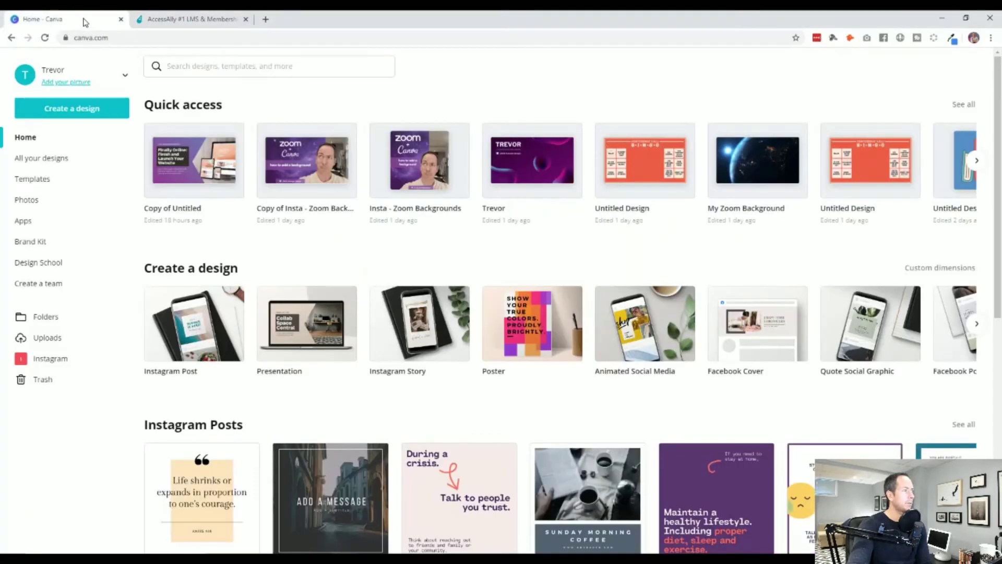
{"action": "left_click", "coordinate": [92, 111]}
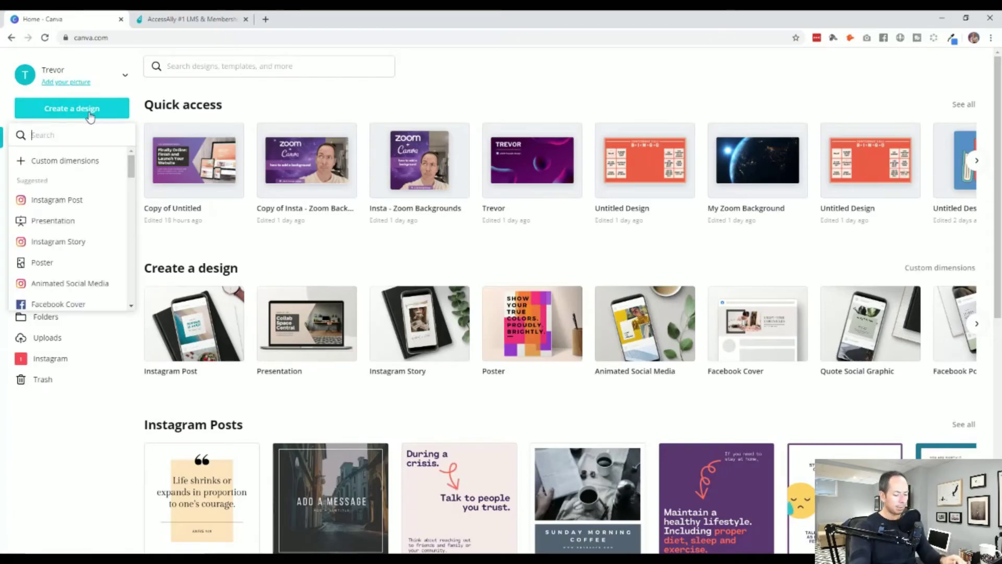
{"action": "type", "text": "1"}
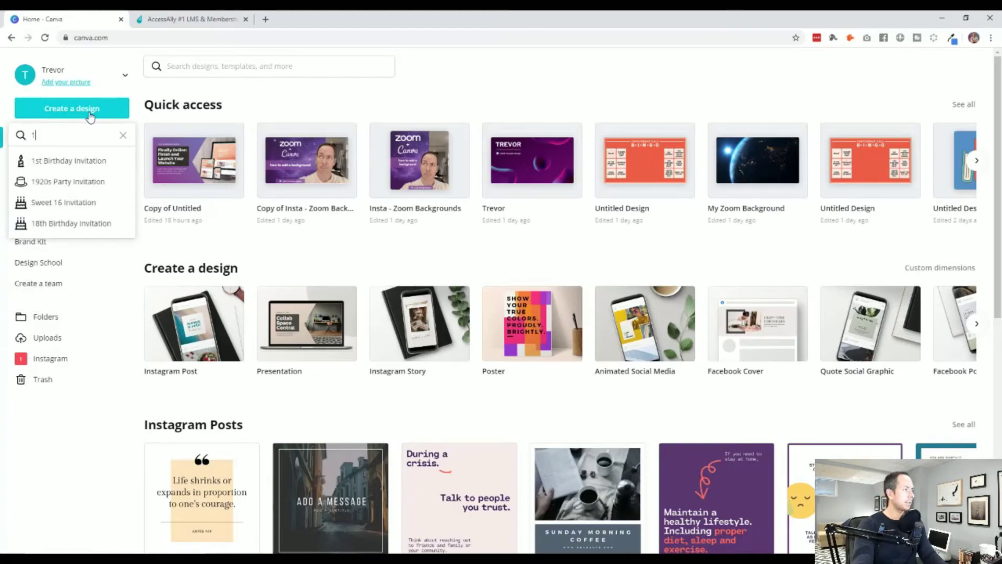
{"action": "type", "text": "000"}
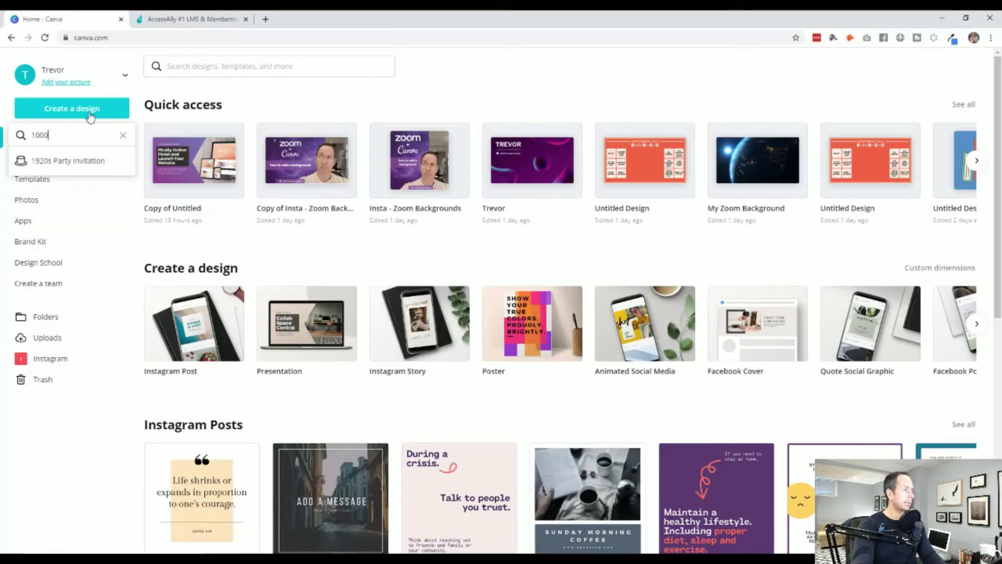
{"action": "left_click", "coordinate": [123, 134]}
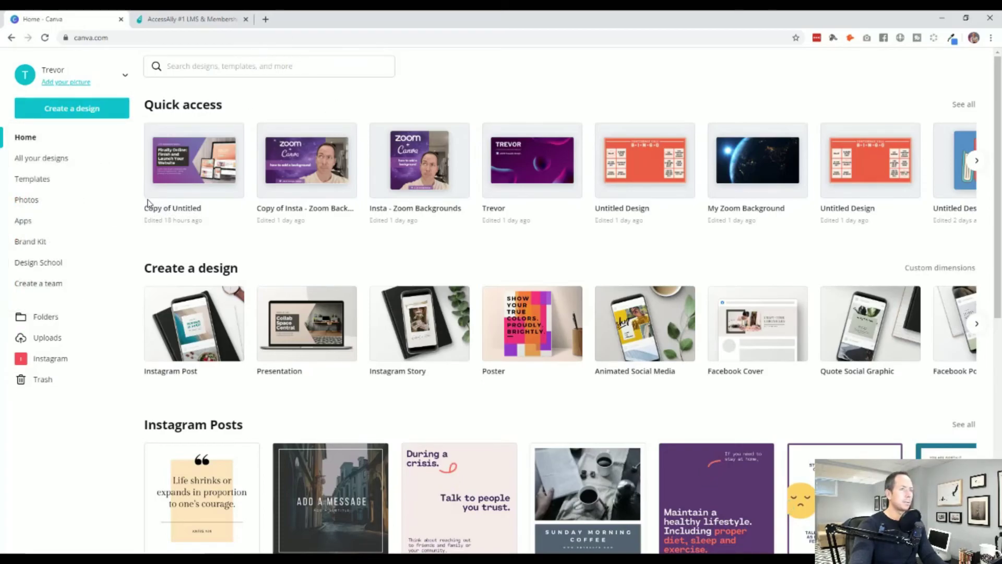
{"action": "left_click", "coordinate": [90, 112]}
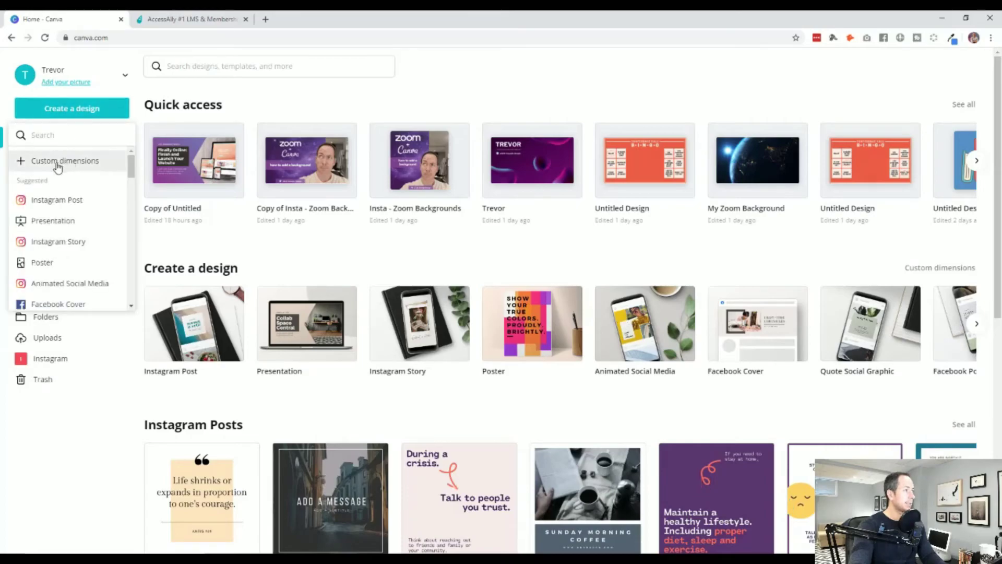
{"action": "left_click", "coordinate": [73, 162]}
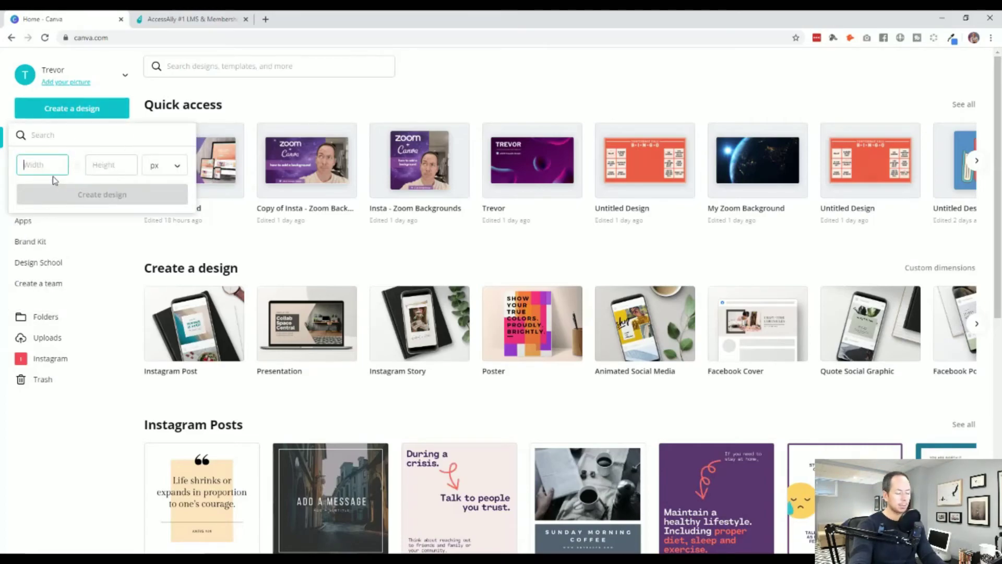
{"action": "type", "text": "1000"}
{"action": "key", "text": "Tab"}
{"action": "type", "text": "1000"}
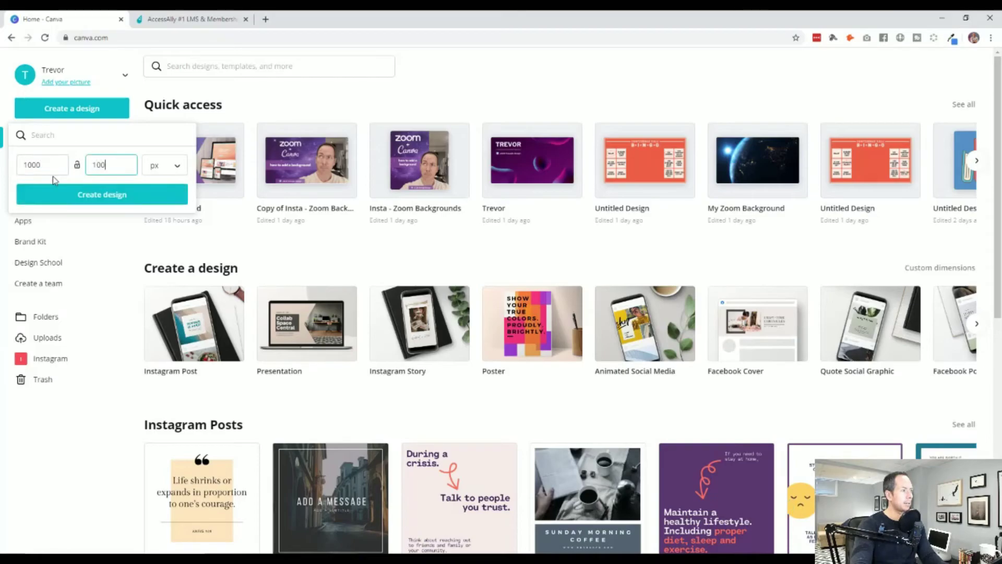
{"action": "left_click", "coordinate": [103, 195]}
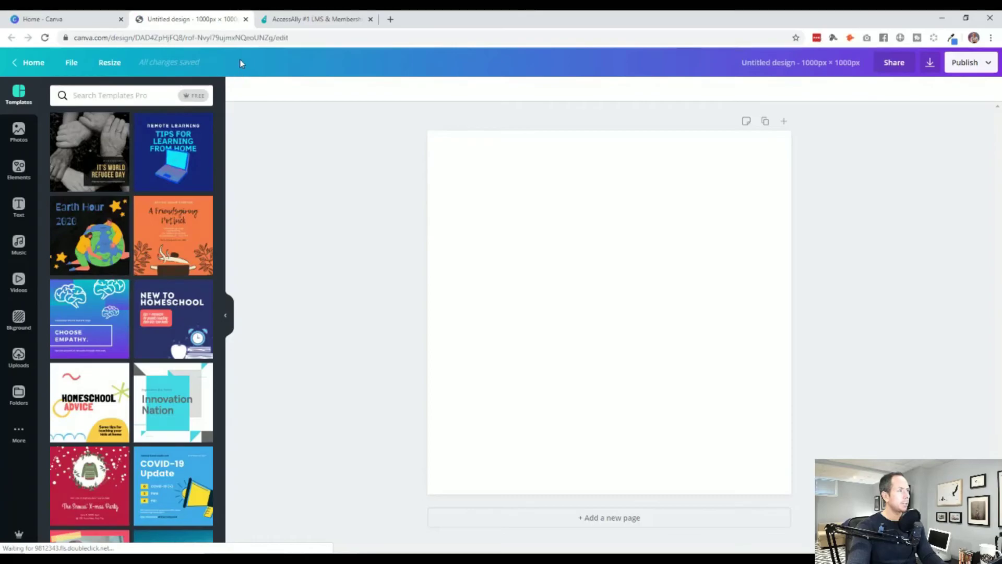
Review the AccessAlly reference page, then return to the blank Canva design
{"action": "left_click", "coordinate": [300, 20]}
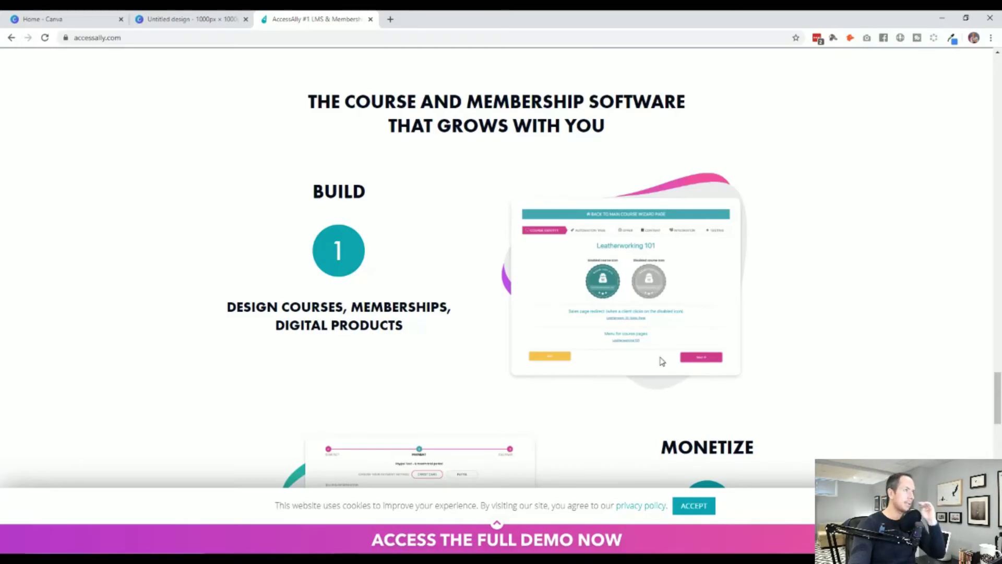
{"action": "left_click", "coordinate": [197, 18]}
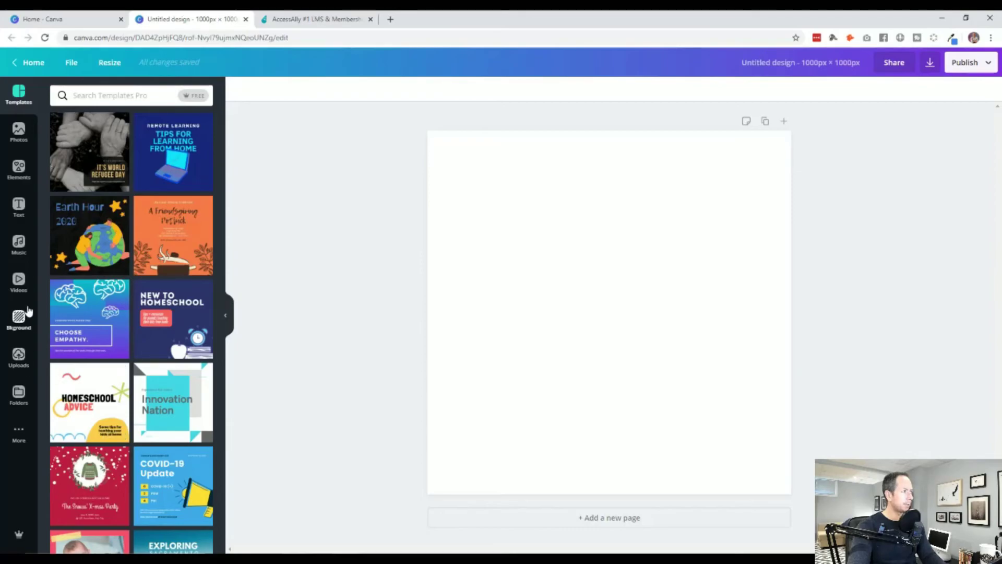
Browse through the Shapes category of the Elements library
{"action": "left_click", "coordinate": [19, 170]}
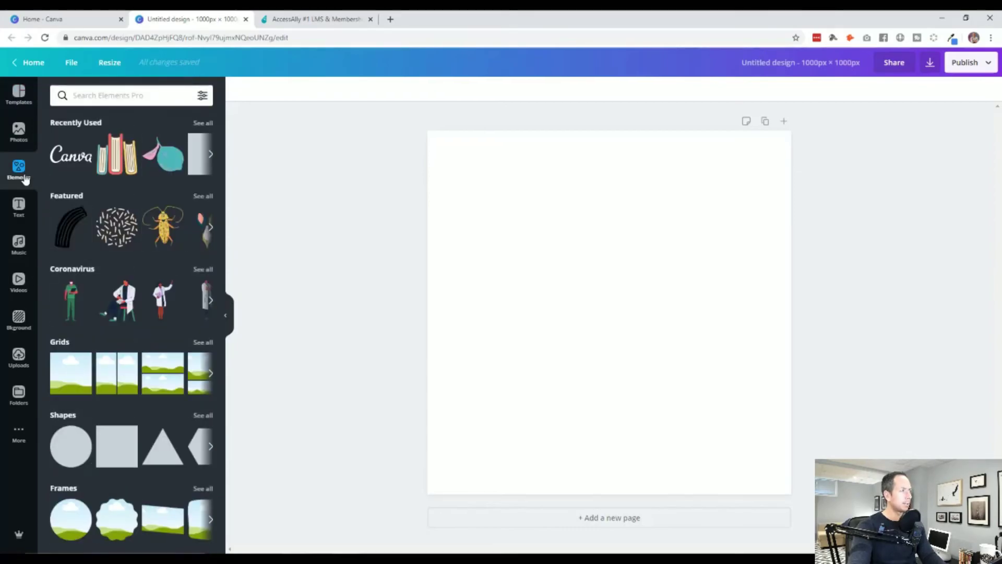
{"action": "left_click", "coordinate": [67, 417]}
{"action": "scroll", "coordinate": [123, 386], "scroll_direction": "down", "scroll_amount": 4}
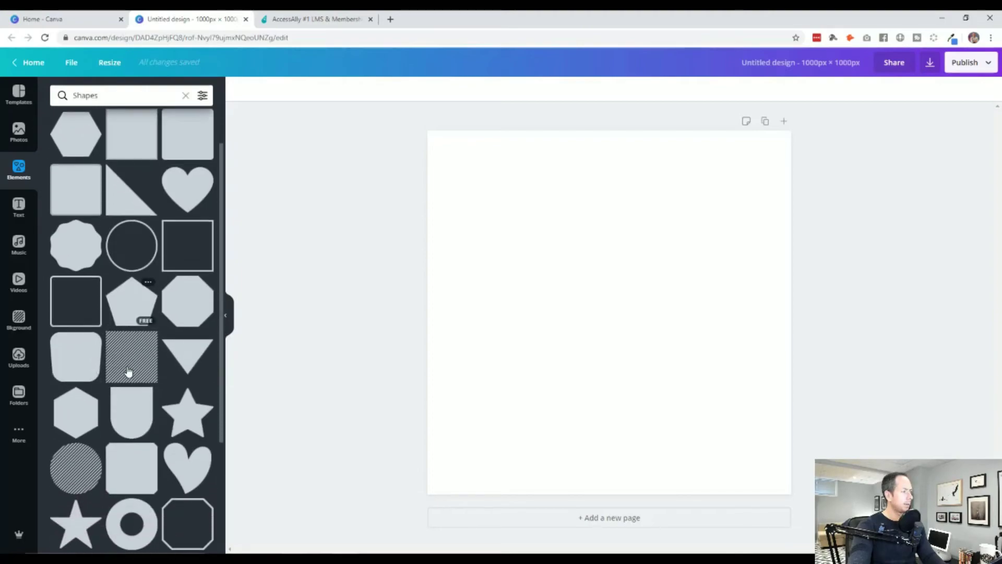
{"action": "scroll", "coordinate": [127, 372], "scroll_direction": "down", "scroll_amount": 9}
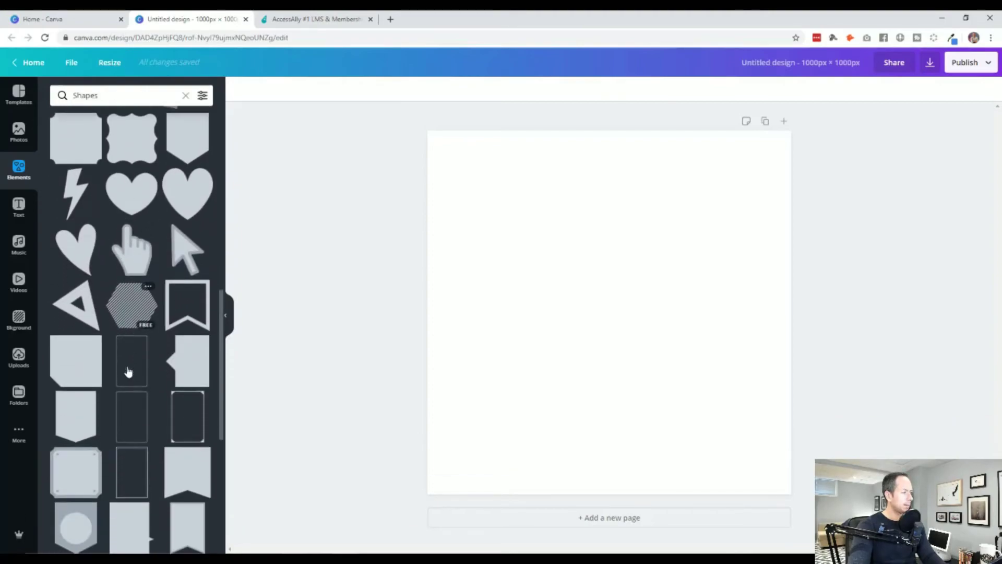
{"action": "scroll", "coordinate": [128, 372], "scroll_direction": "up", "scroll_amount": 12}
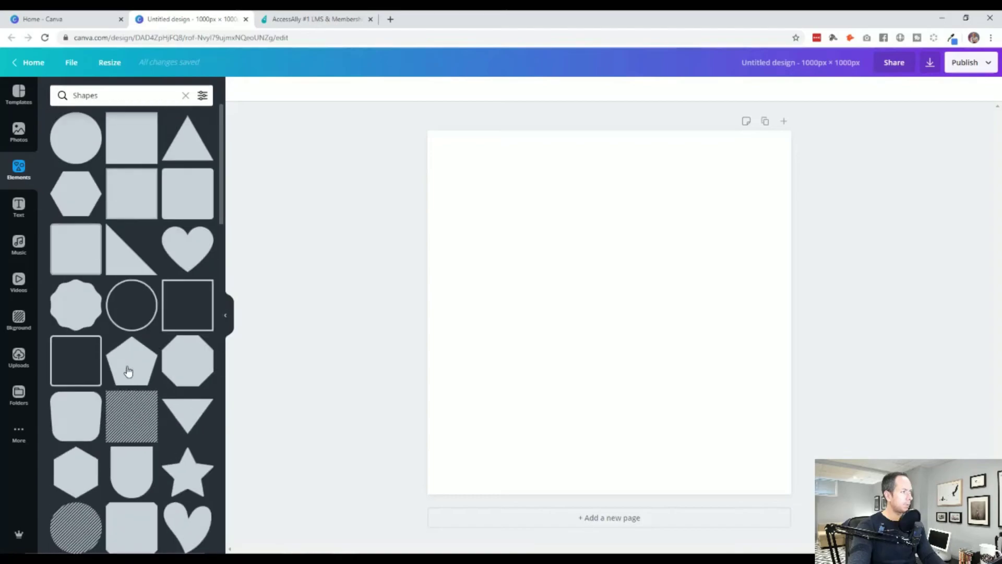
Search the elements library for 'blob' shapes
{"action": "left_click", "coordinate": [25, 178]}
{"action": "left_click", "coordinate": [109, 96]}
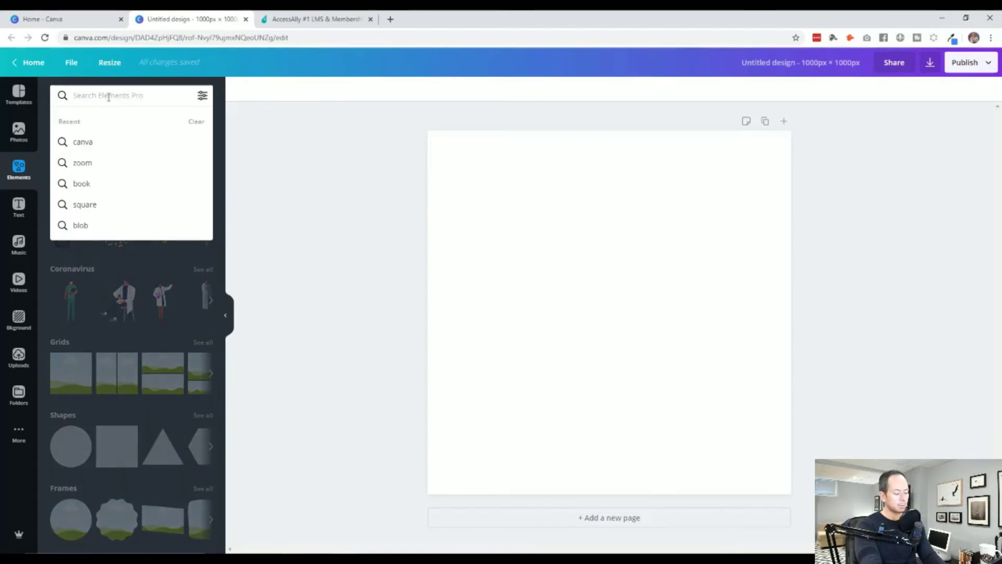
{"action": "type", "text": "blob"}
{"action": "key", "text": "Return"}
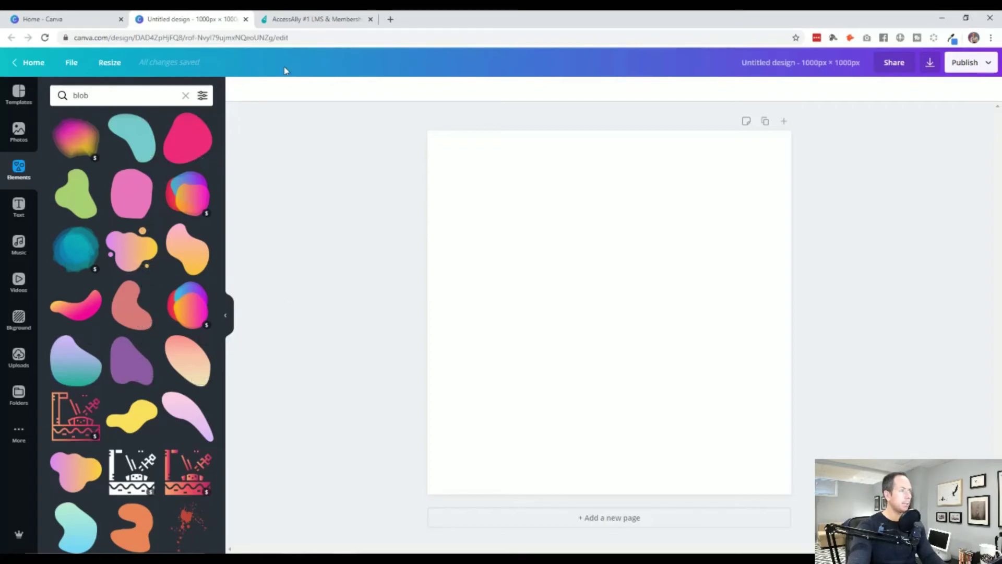
Open blobmaker.app and set higher complexity, orange FF6900 colour and more contrast
{"action": "left_click", "coordinate": [395, 23]}
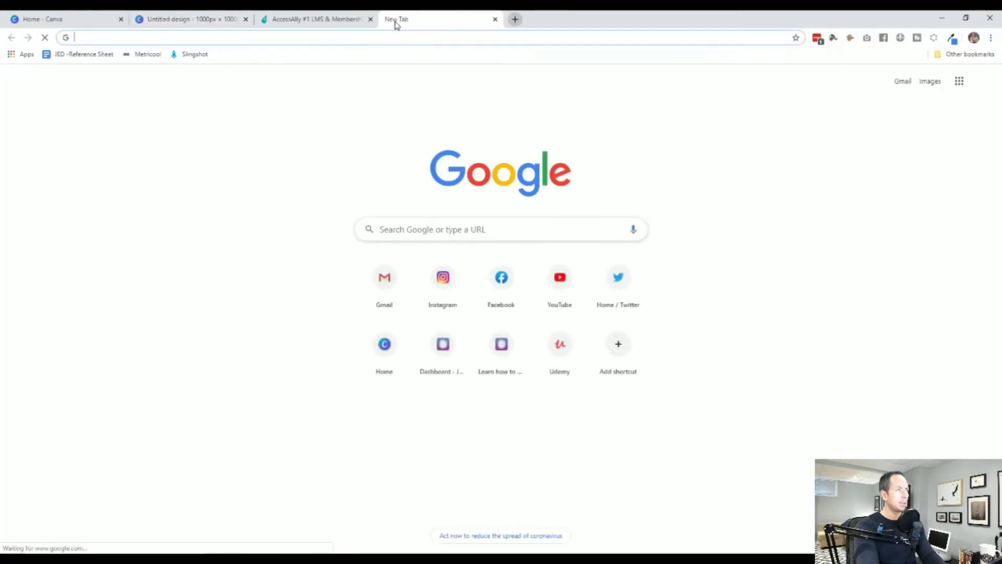
{"action": "type", "text": "blo"}
{"action": "key", "text": "Return"}
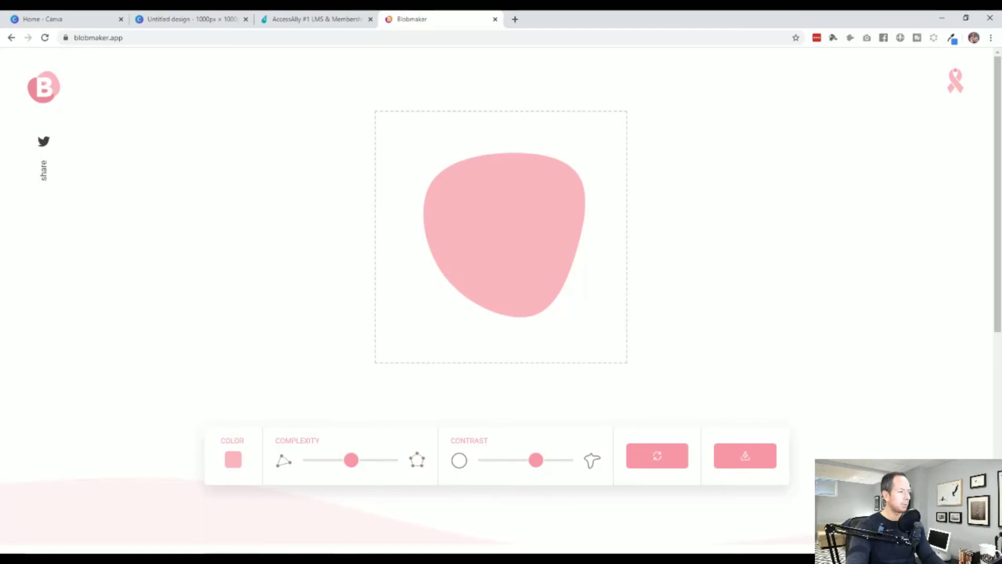
{"action": "left_click_drag", "start_coordinate": [351, 459], "coordinate": [374, 460]}
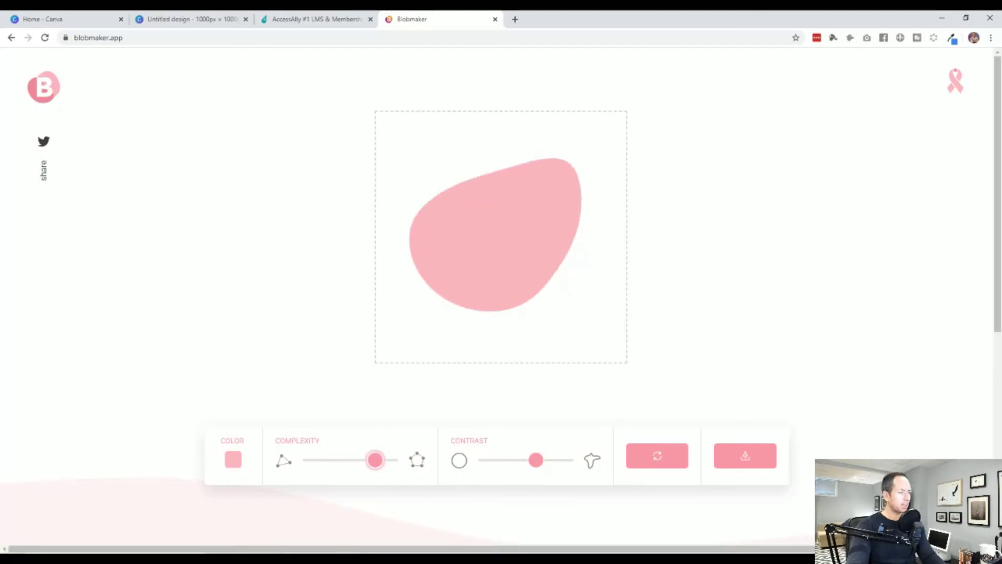
{"action": "left_click", "coordinate": [239, 464]}
{"action": "left_click", "coordinate": [238, 486]}
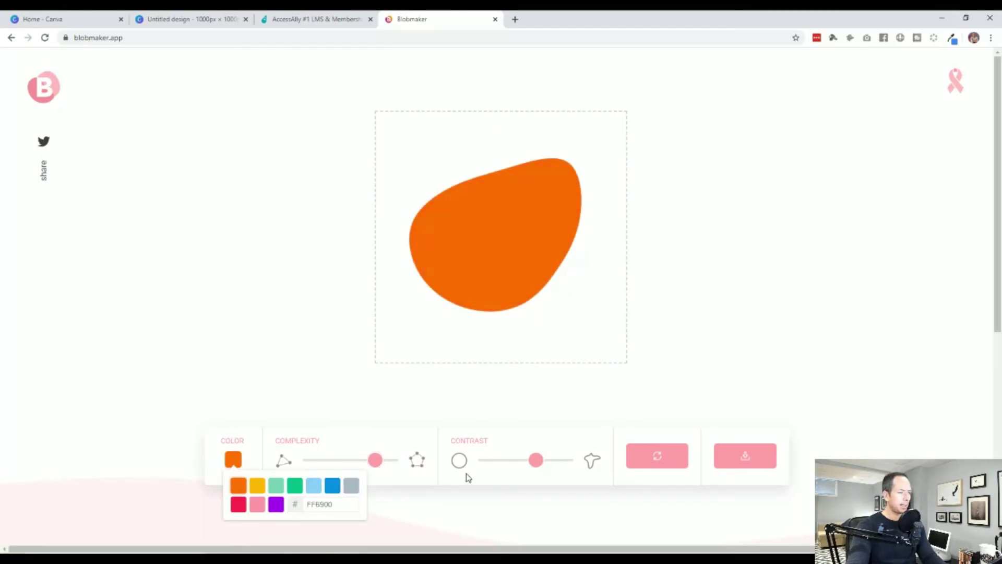
{"action": "left_click_drag", "start_coordinate": [537, 464], "coordinate": [554, 464]}
Generate random blob shapes and download one as blob-shape.svg
{"action": "left_click", "coordinate": [652, 464]}
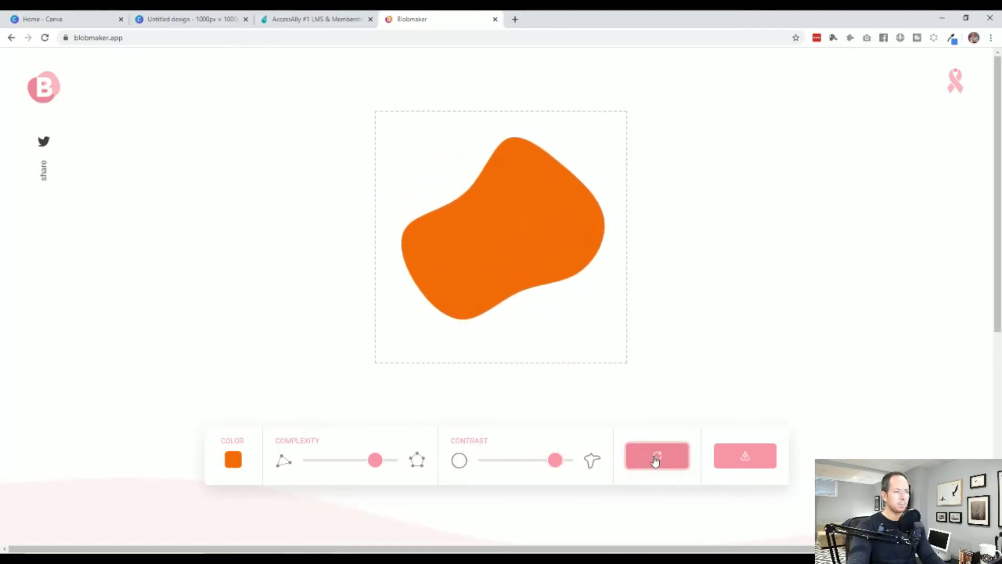
{"action": "left_click", "coordinate": [654, 460]}
{"action": "left_click", "coordinate": [658, 462]}
{"action": "left_click", "coordinate": [657, 460]}
{"action": "left_click", "coordinate": [658, 461]}
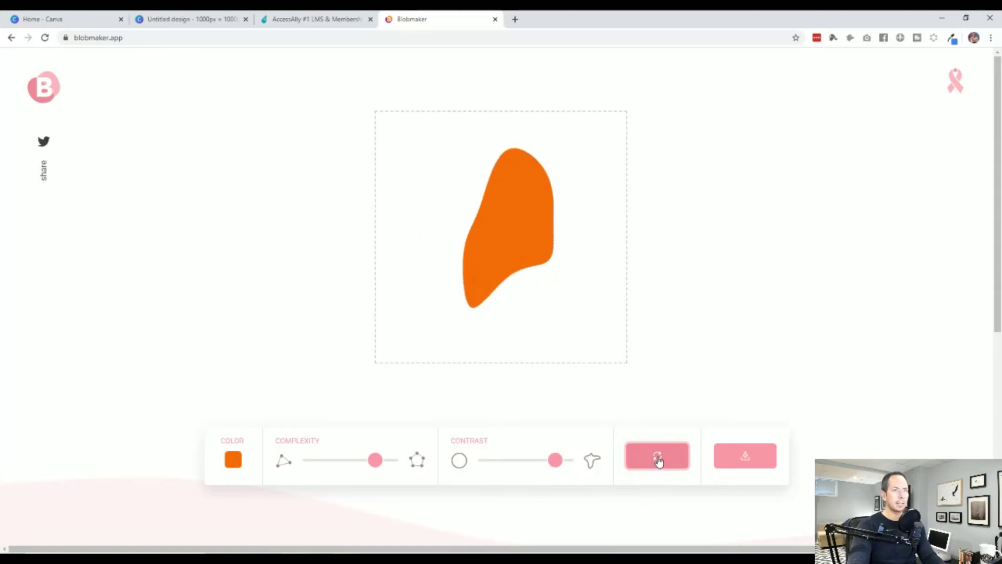
{"action": "left_click", "coordinate": [657, 460]}
{"action": "left_click", "coordinate": [730, 457]}
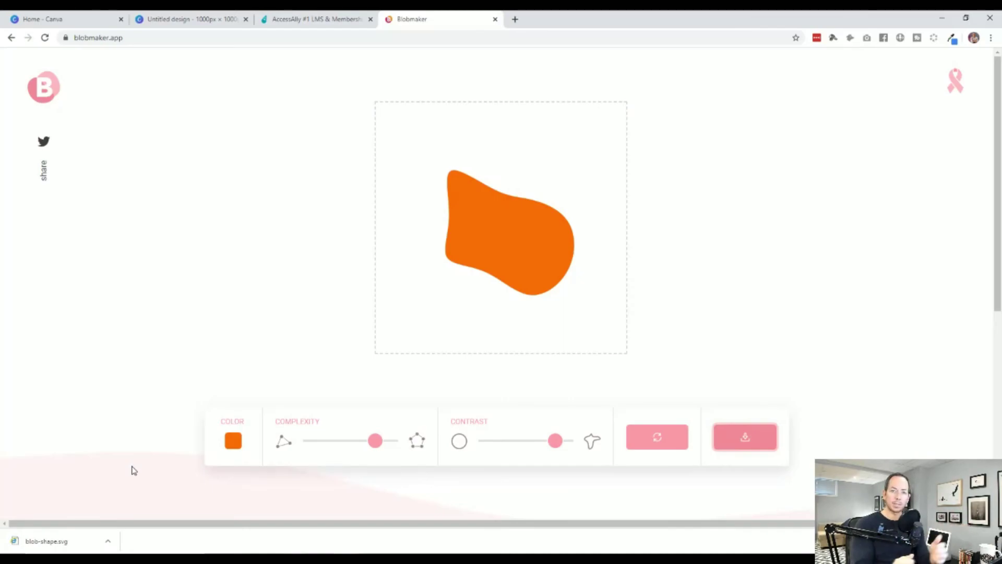
Generate a few more random blobs, then close Blobmaker and return to Canva
{"action": "left_click", "coordinate": [652, 444]}
{"action": "left_click", "coordinate": [656, 447]}
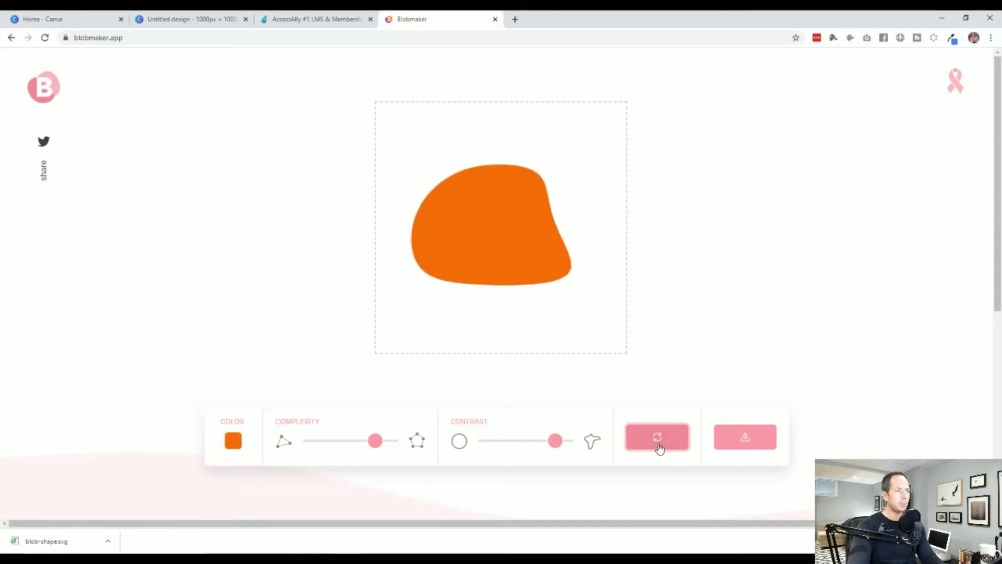
{"action": "left_click", "coordinate": [659, 449]}
{"action": "left_click", "coordinate": [657, 451]}
{"action": "left_click", "coordinate": [661, 453]}
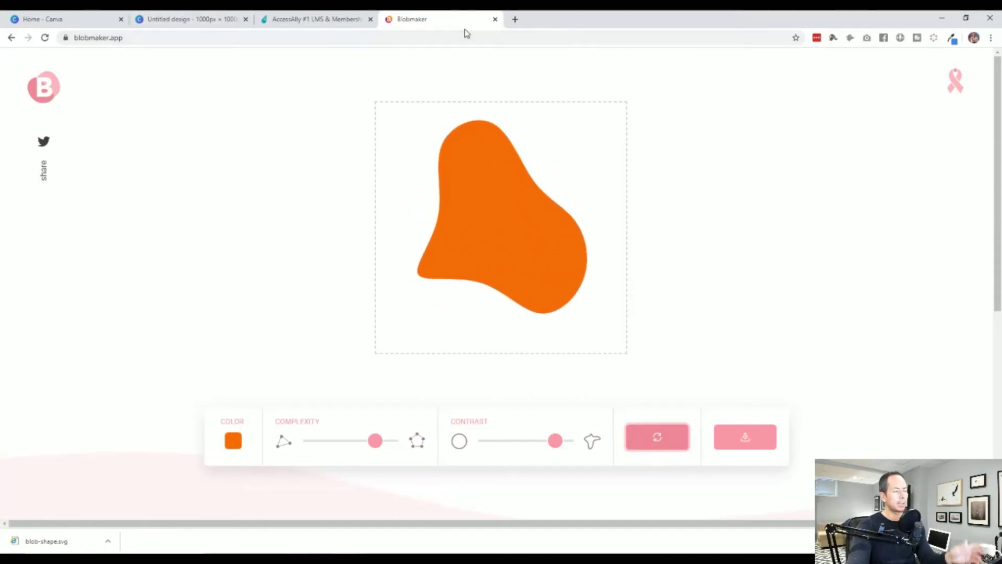
{"action": "left_click", "coordinate": [495, 20]}
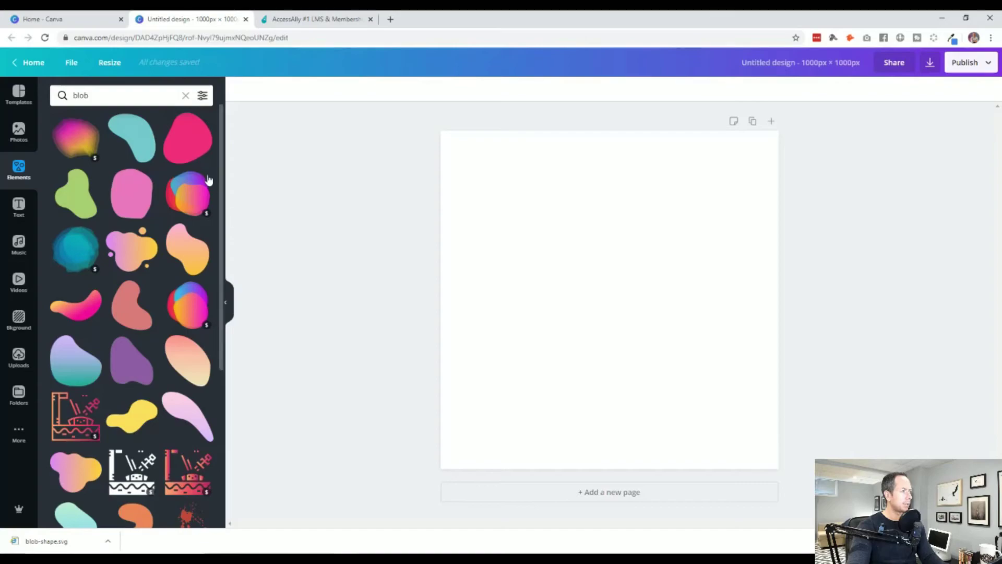
{"action": "left_click", "coordinate": [187, 144]}
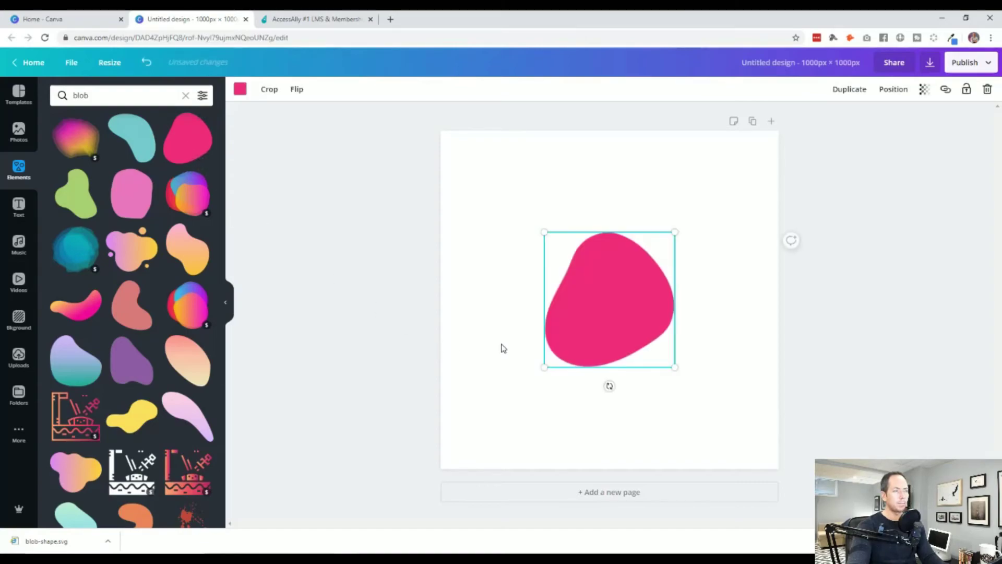
{"action": "left_click_drag", "start_coordinate": [674, 368], "coordinate": [731, 425]}
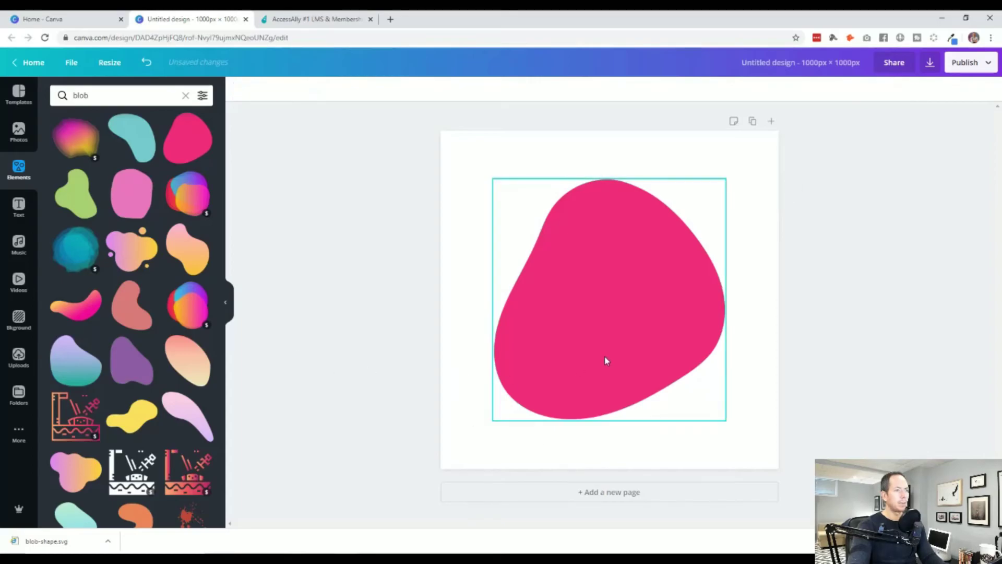
{"action": "left_click_drag", "start_coordinate": [604, 358], "coordinate": [594, 346]}
{"action": "left_click", "coordinate": [315, 25]}
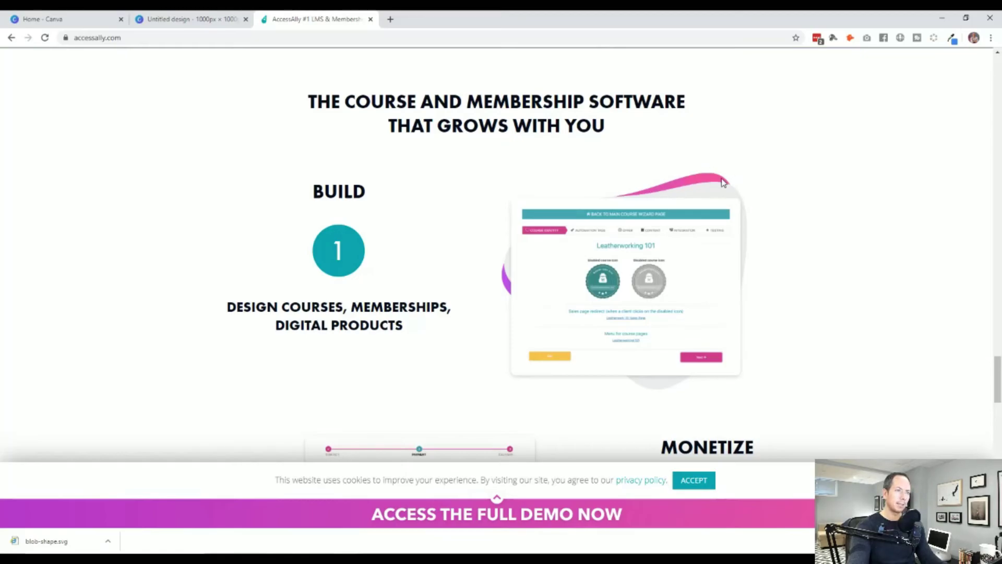
{"action": "left_click", "coordinate": [183, 20]}
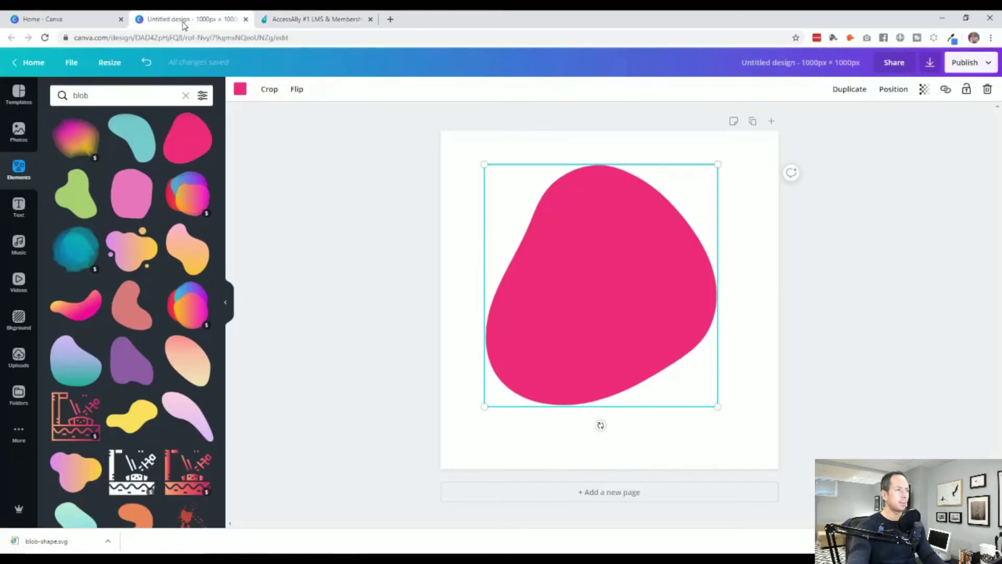
{"action": "left_click", "coordinate": [322, 21]}
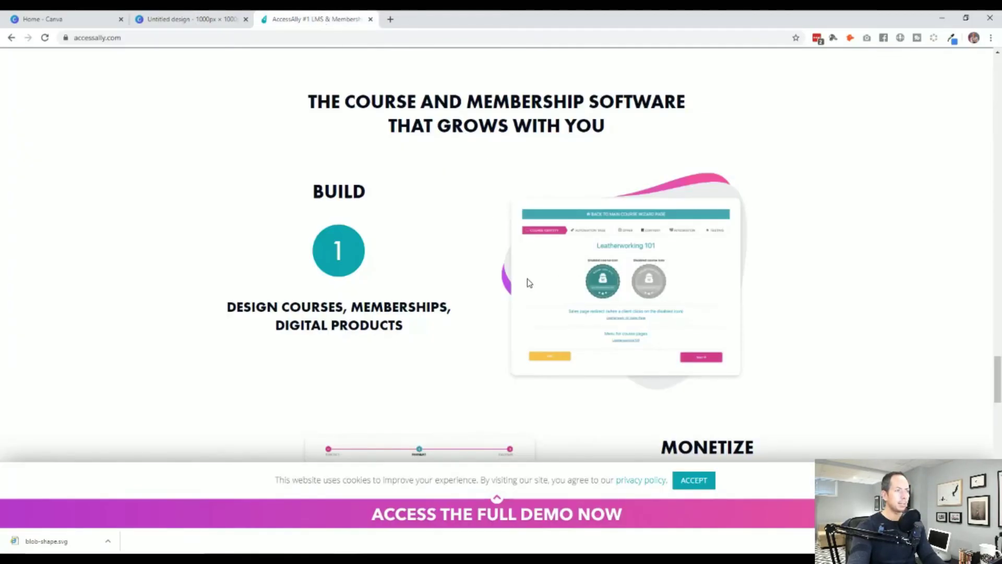
{"action": "left_click", "coordinate": [178, 20]}
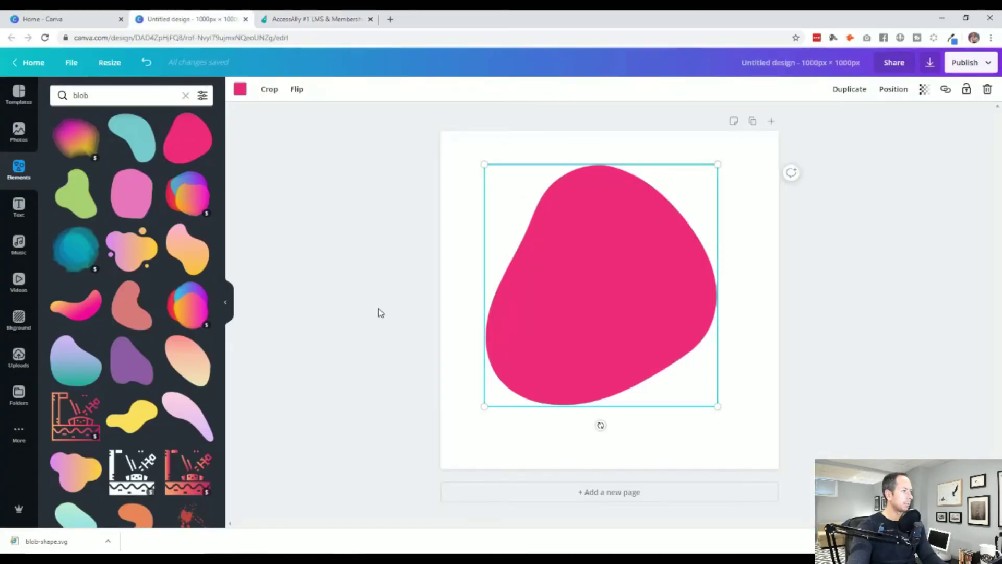
Delete the pink blob and add the purple-to-teal gradient blob, tilted and enlarged across the page
{"action": "key", "text": "Delete"}
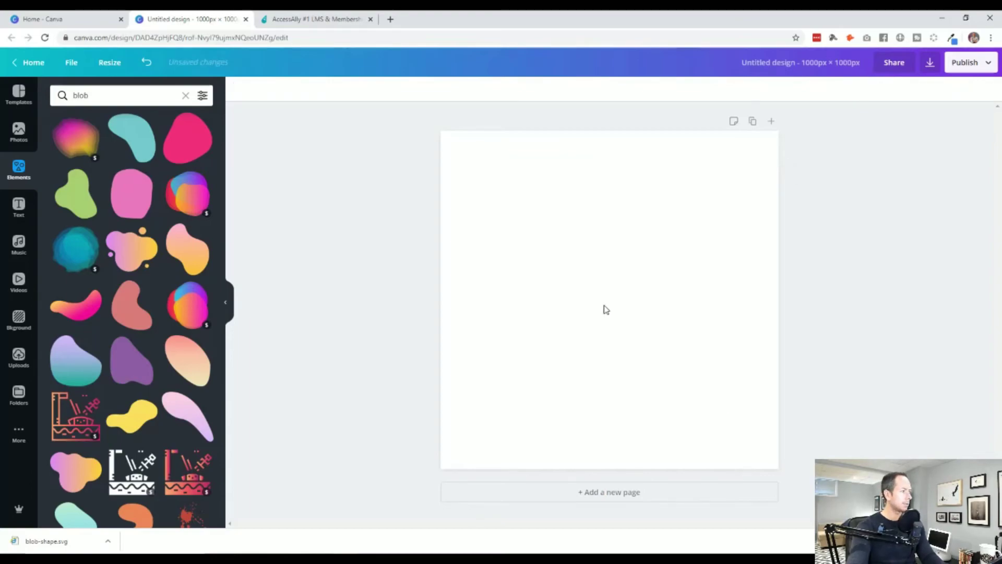
{"action": "left_click", "coordinate": [88, 372]}
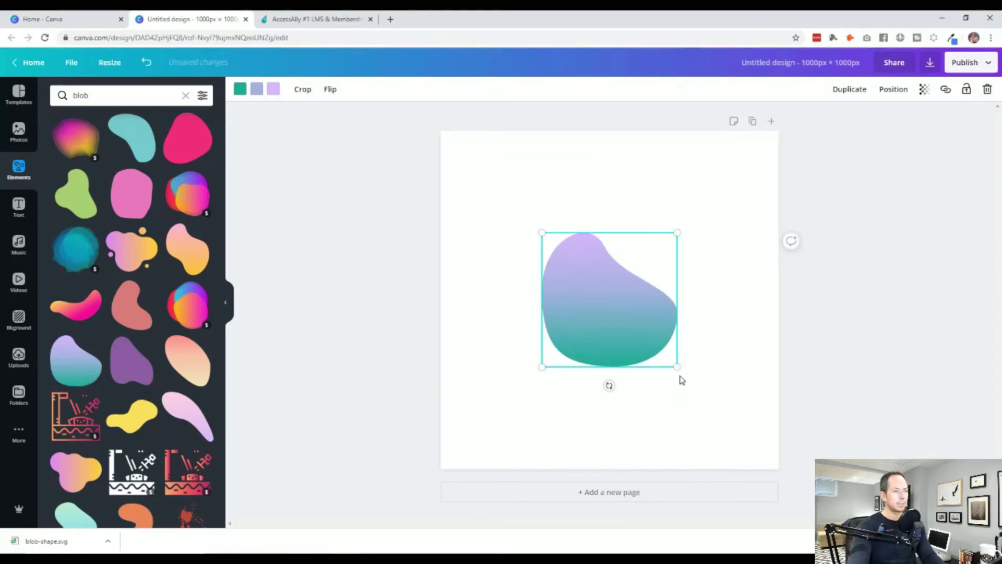
{"action": "left_click_drag", "start_coordinate": [609, 385], "coordinate": [717, 324]}
{"action": "left_click_drag", "start_coordinate": [621, 320], "coordinate": [613, 266]}
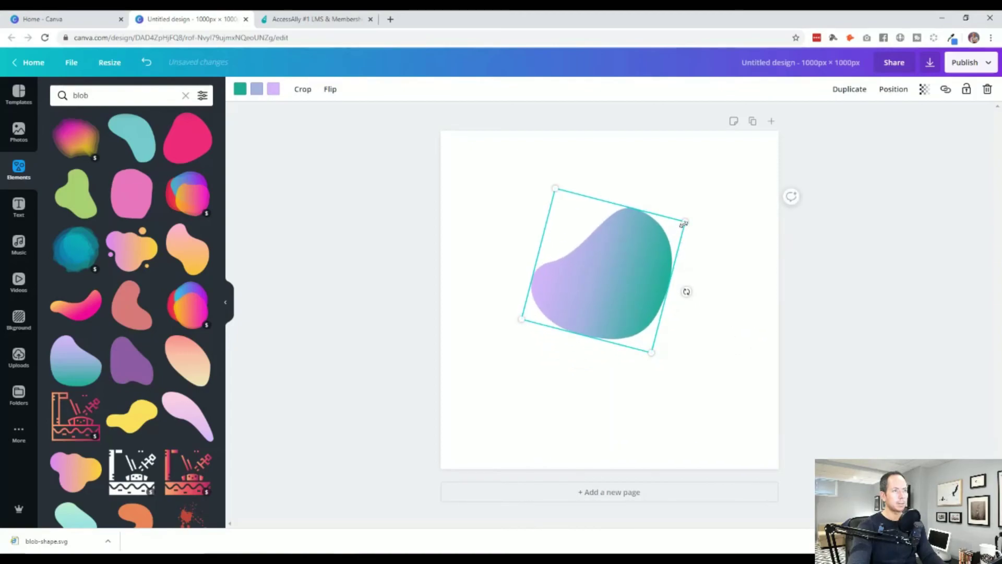
{"action": "left_click_drag", "start_coordinate": [684, 224], "coordinate": [716, 212]}
{"action": "left_click_drag", "start_coordinate": [649, 266], "coordinate": [617, 318]}
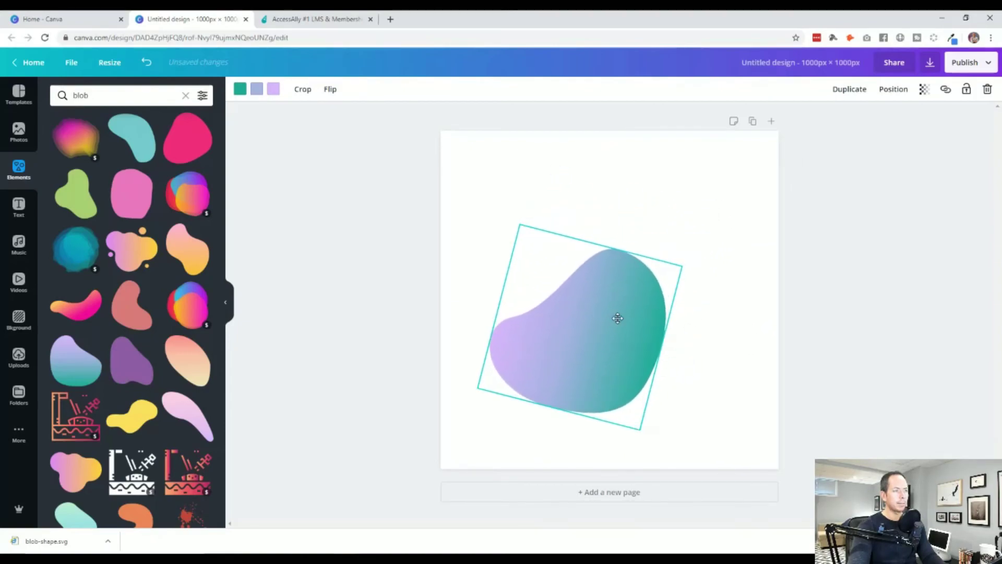
{"action": "left_click_drag", "start_coordinate": [682, 266], "coordinate": [777, 206]}
{"action": "left_click_drag", "start_coordinate": [675, 318], "coordinate": [662, 302]}
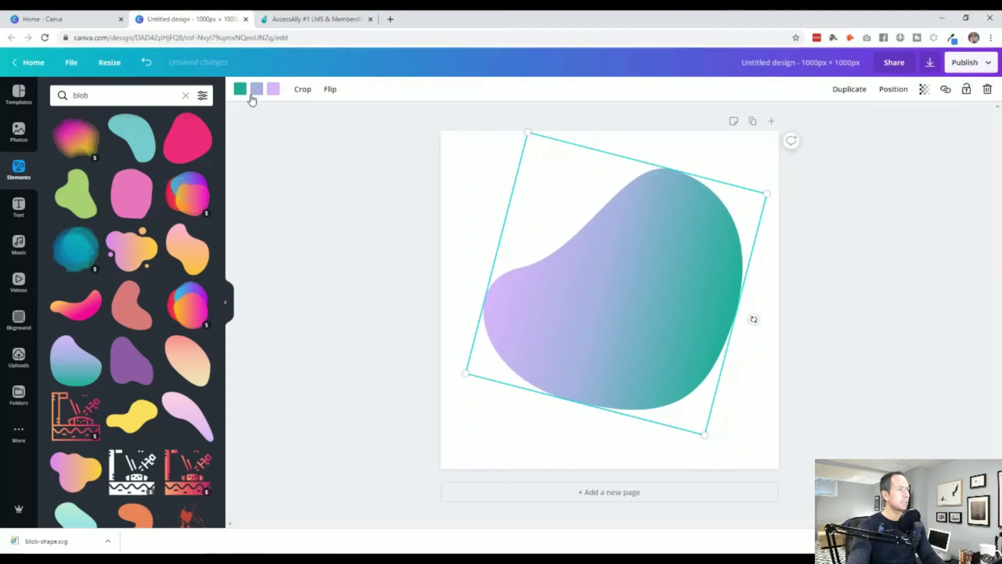
Swap the blob's gradient colours to the JED brand blue and purple
{"action": "left_click", "coordinate": [240, 92]}
{"action": "left_click", "coordinate": [61, 249]}
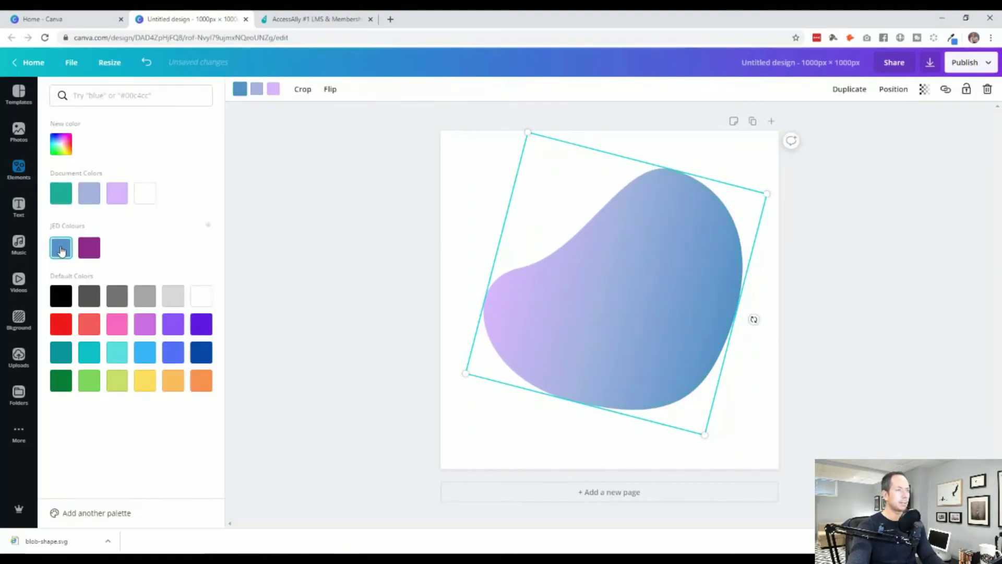
{"action": "left_click", "coordinate": [274, 90]}
{"action": "left_click", "coordinate": [90, 249]}
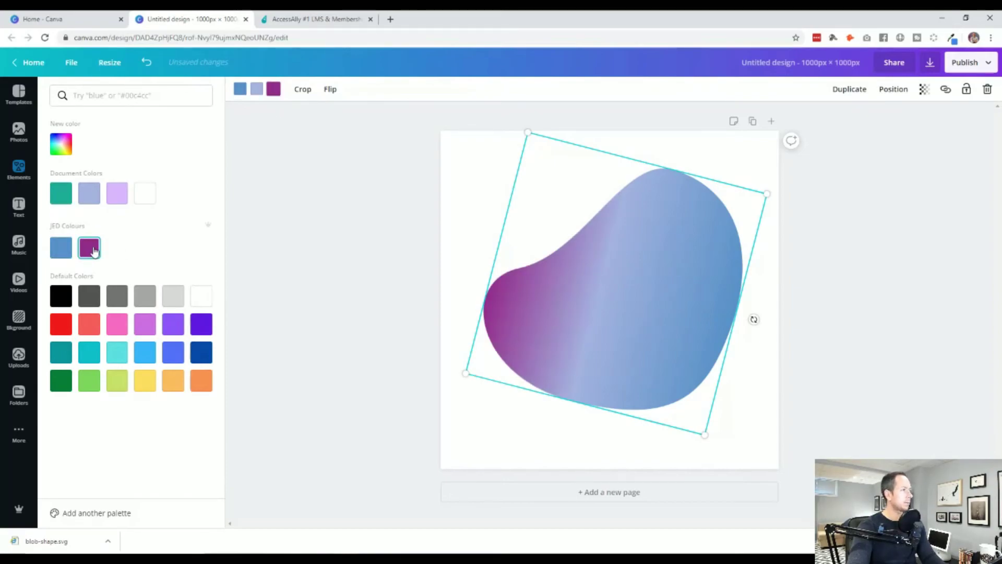
{"action": "left_click", "coordinate": [240, 89]}
{"action": "left_click", "coordinate": [62, 250]}
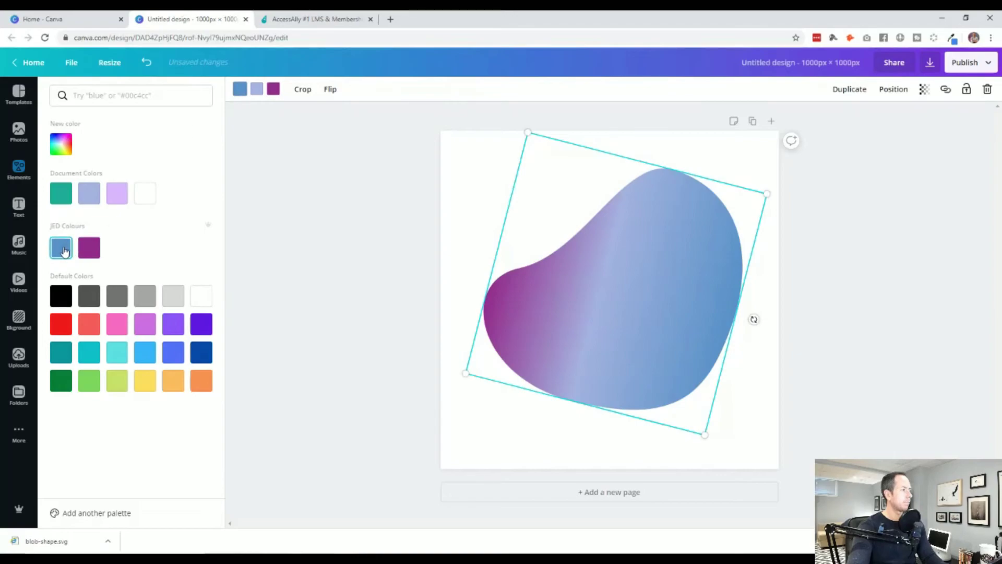
{"action": "left_click", "coordinate": [255, 92]}
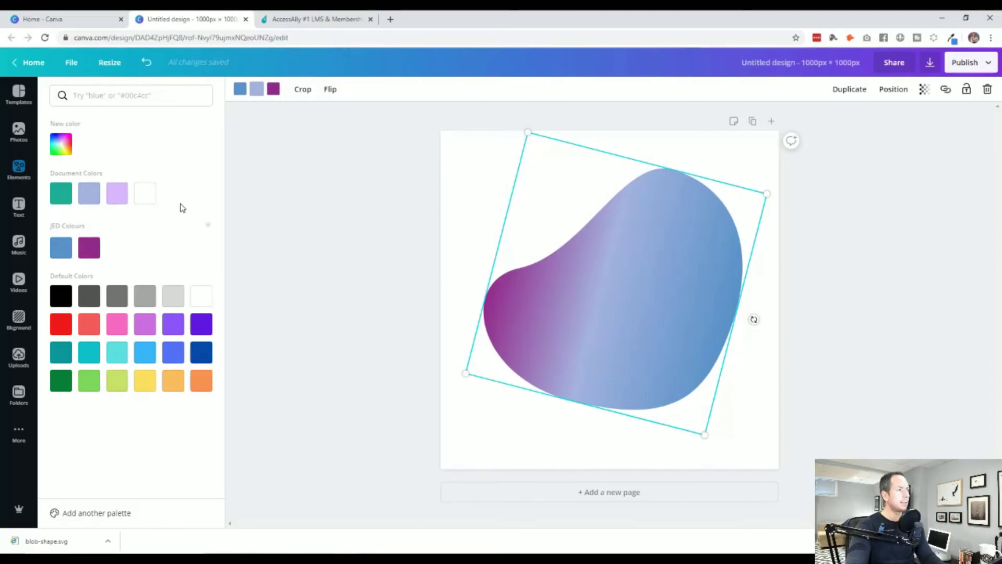
{"action": "left_click", "coordinate": [61, 247]}
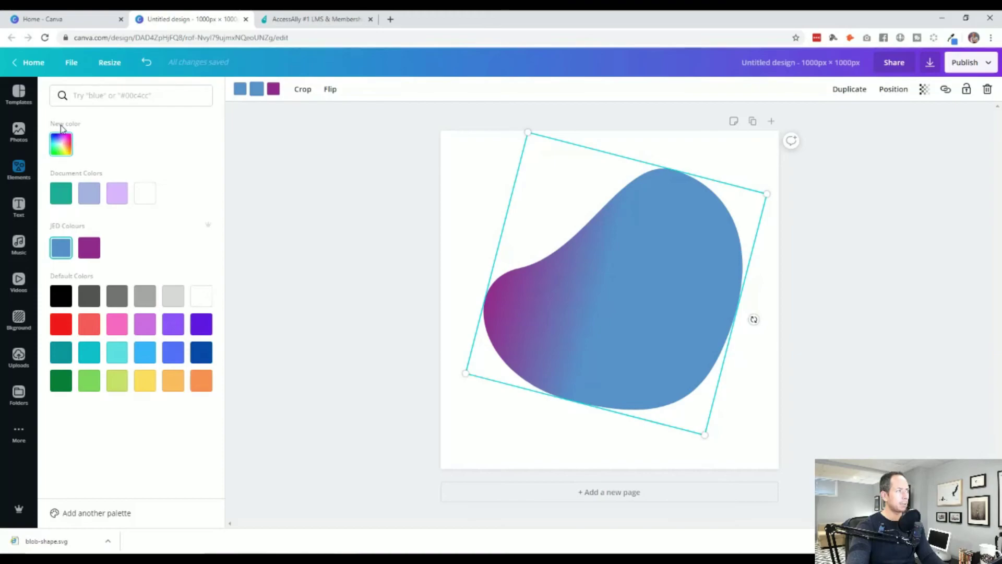
Fine-tune the blue darker and the purple toward violet in the custom colour picker
{"action": "left_click", "coordinate": [61, 149]}
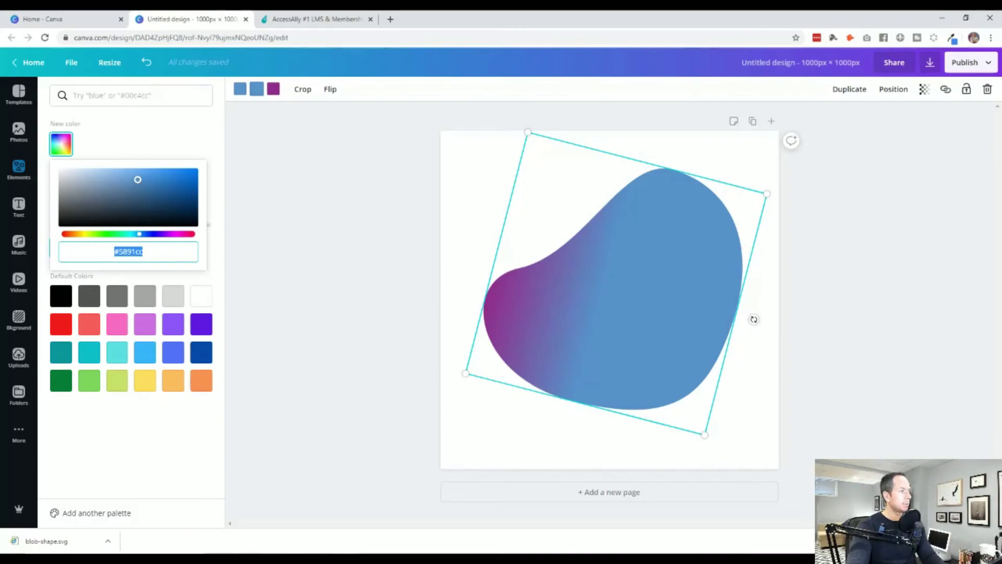
{"action": "mouse_move", "coordinate": [138, 180]}
{"action": "left_mouse_down"}
{"action": "mouse_move", "coordinate": [130, 183]}
{"action": "mouse_move", "coordinate": [144, 190]}
{"action": "mouse_move", "coordinate": [141, 181]}
{"action": "left_mouse_up"}
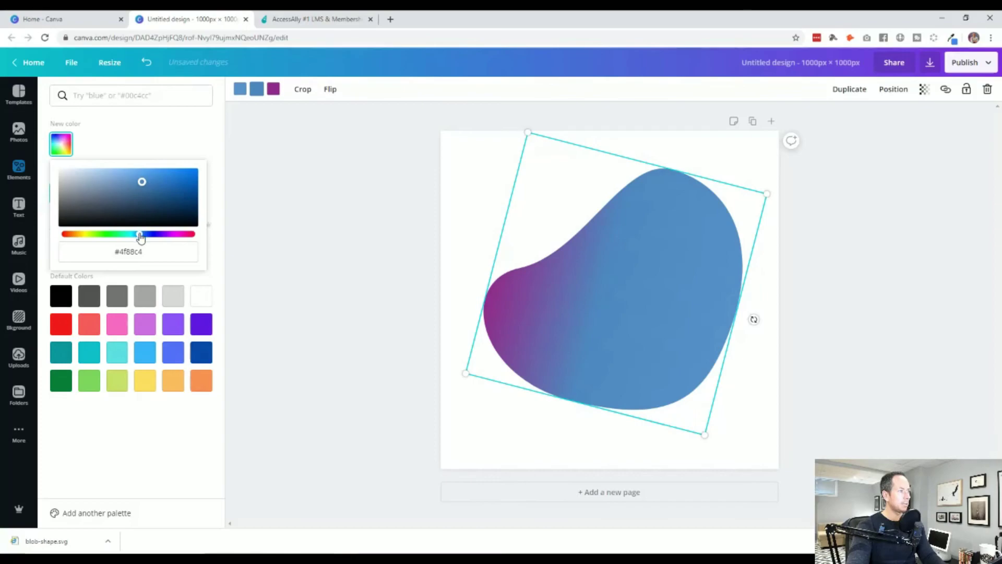
{"action": "left_click_drag", "start_coordinate": [140, 237], "coordinate": [150, 235]}
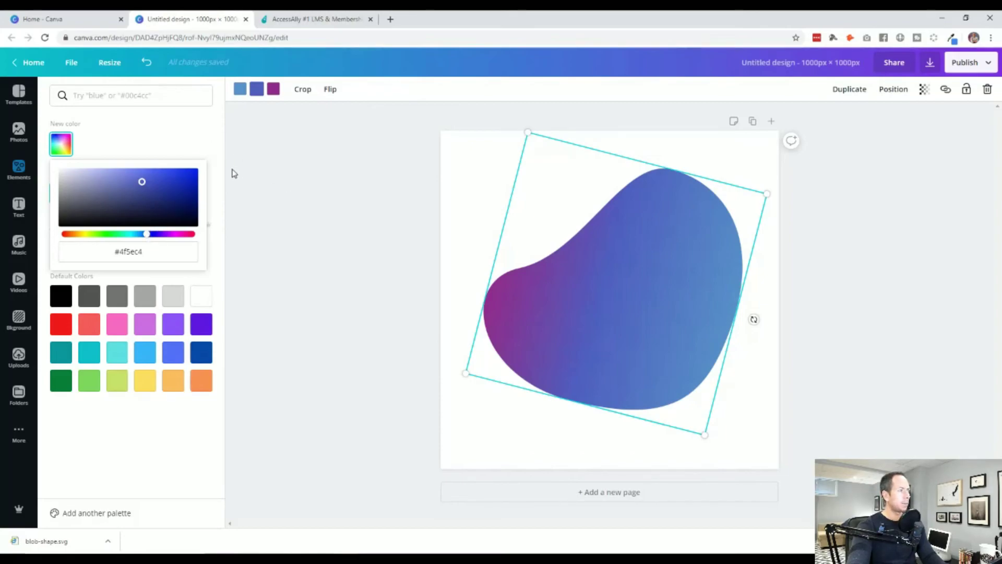
{"action": "left_click", "coordinate": [221, 151]}
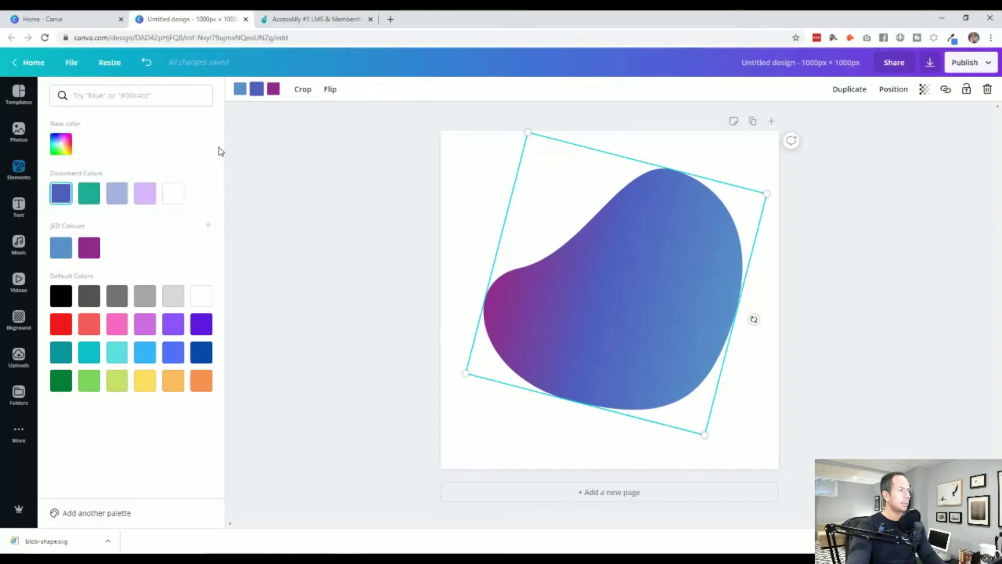
{"action": "left_click", "coordinate": [89, 247]}
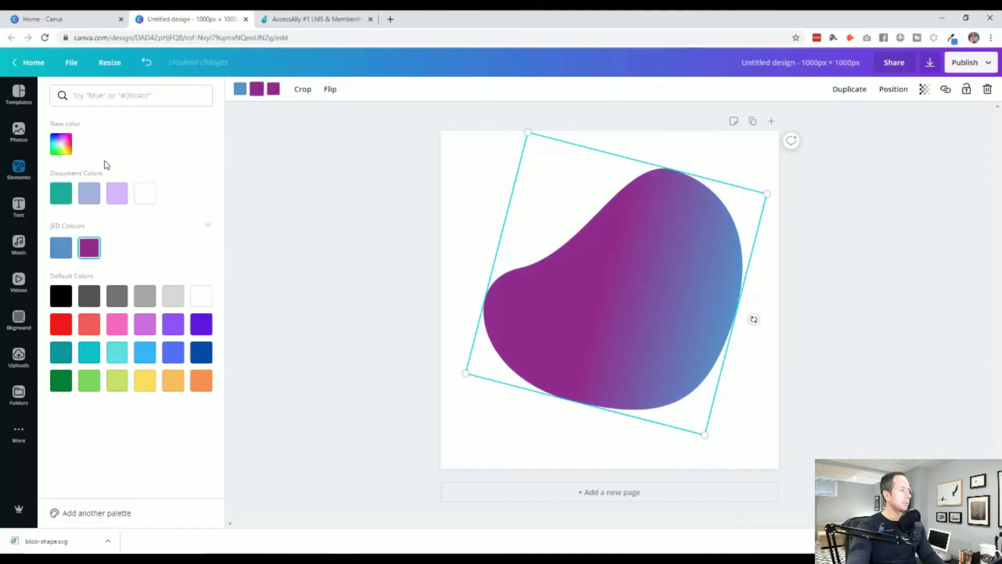
{"action": "left_click", "coordinate": [61, 144]}
{"action": "left_click", "coordinate": [168, 235]}
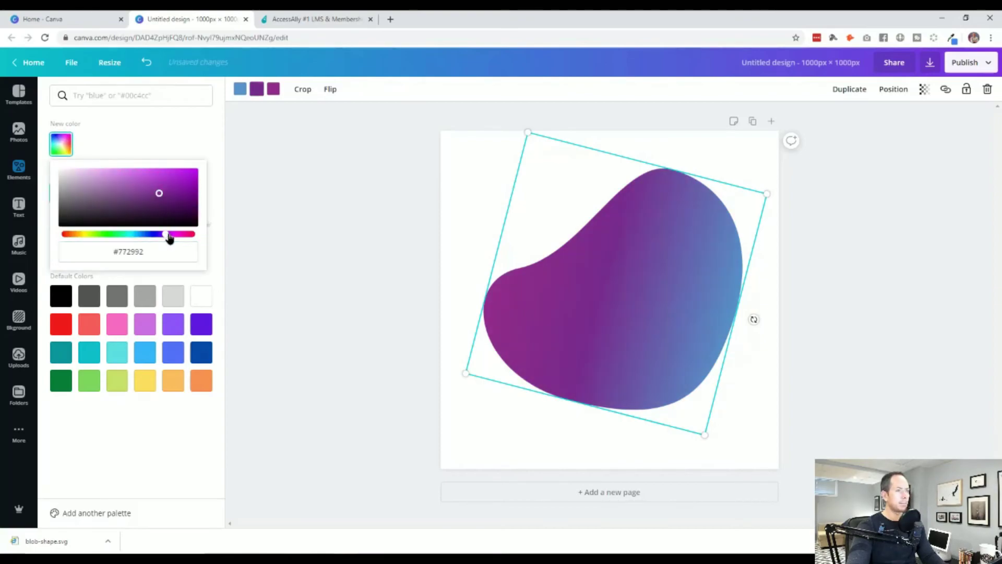
{"action": "left_click_drag", "start_coordinate": [169, 237], "coordinate": [162, 239]}
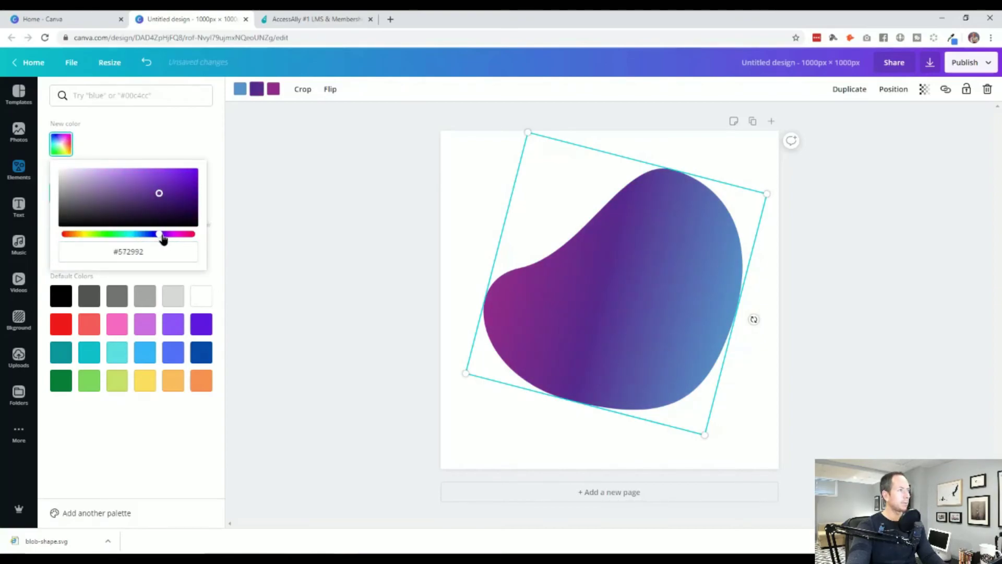
{"action": "left_click", "coordinate": [301, 248]}
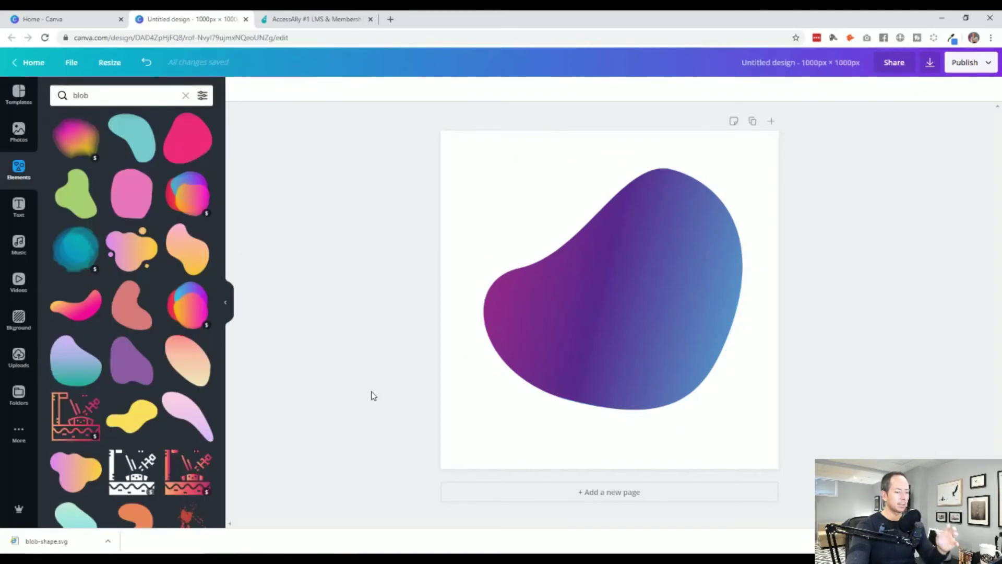
After checking the AccessAlly reference, duplicate the gradient blob and position the copy over it
{"action": "left_click", "coordinate": [294, 20]}
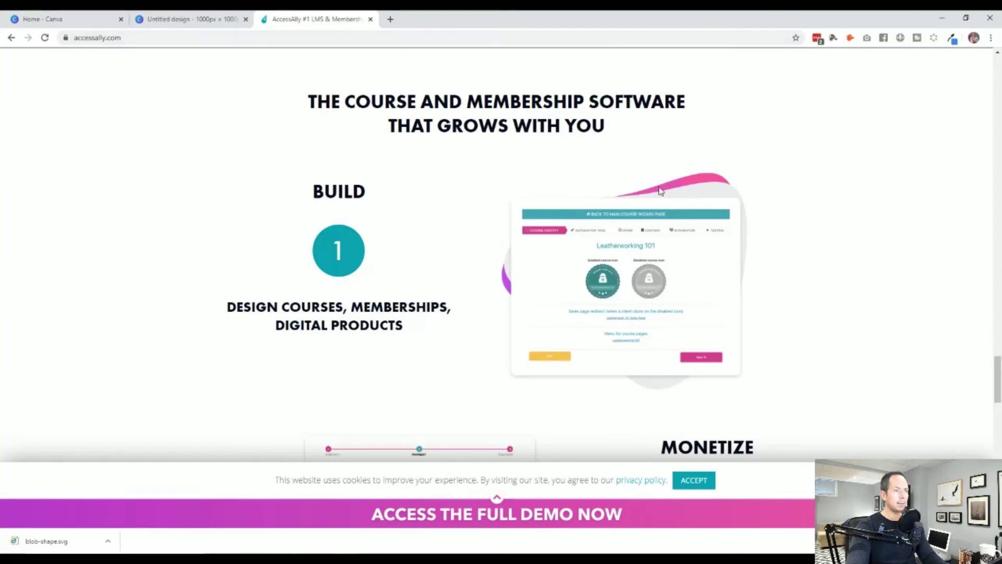
{"action": "left_click", "coordinate": [213, 19]}
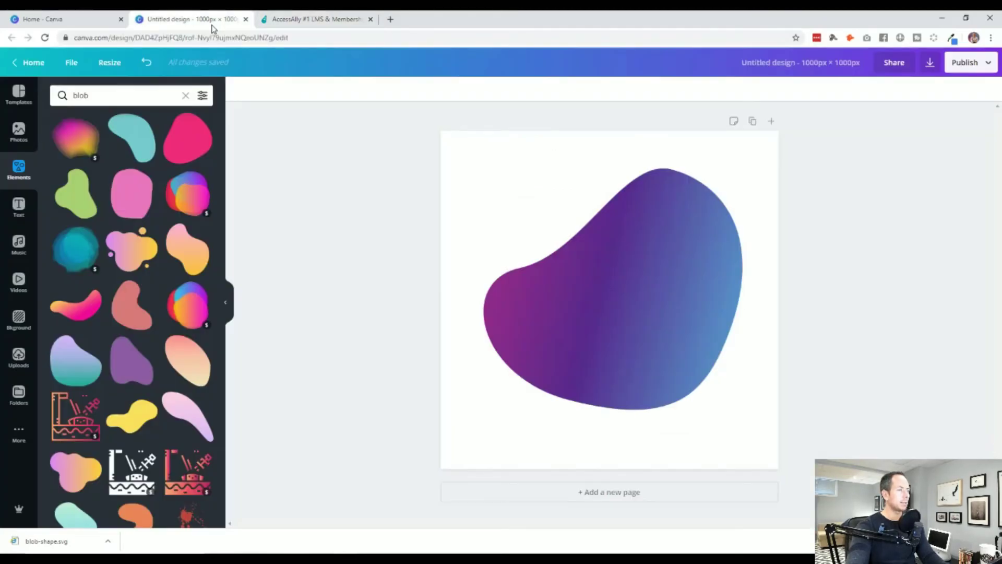
{"action": "left_click", "coordinate": [621, 296]}
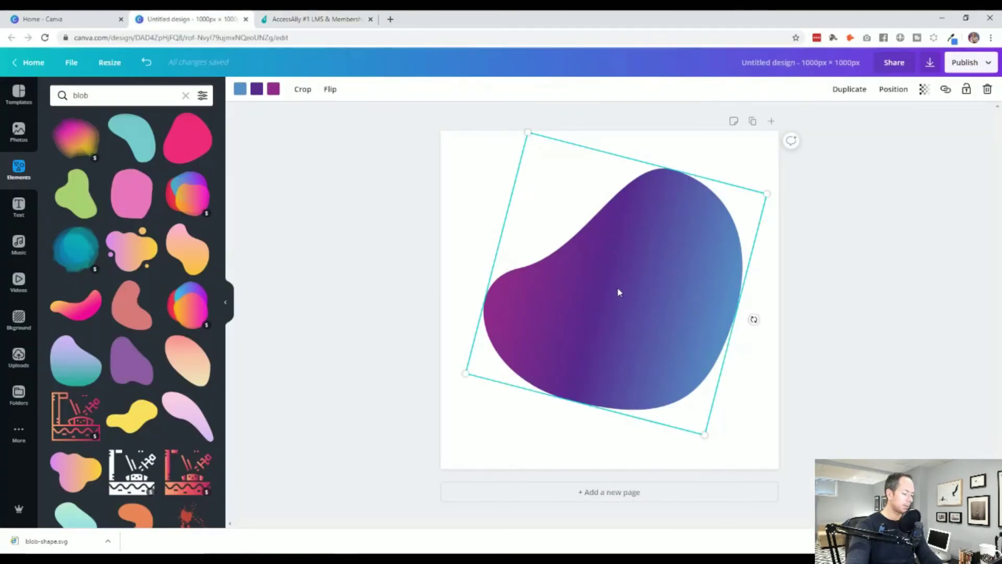
{"action": "key", "text": "ctrl+d"}
{"action": "left_click_drag", "start_coordinate": [600, 347], "coordinate": [609, 374]}
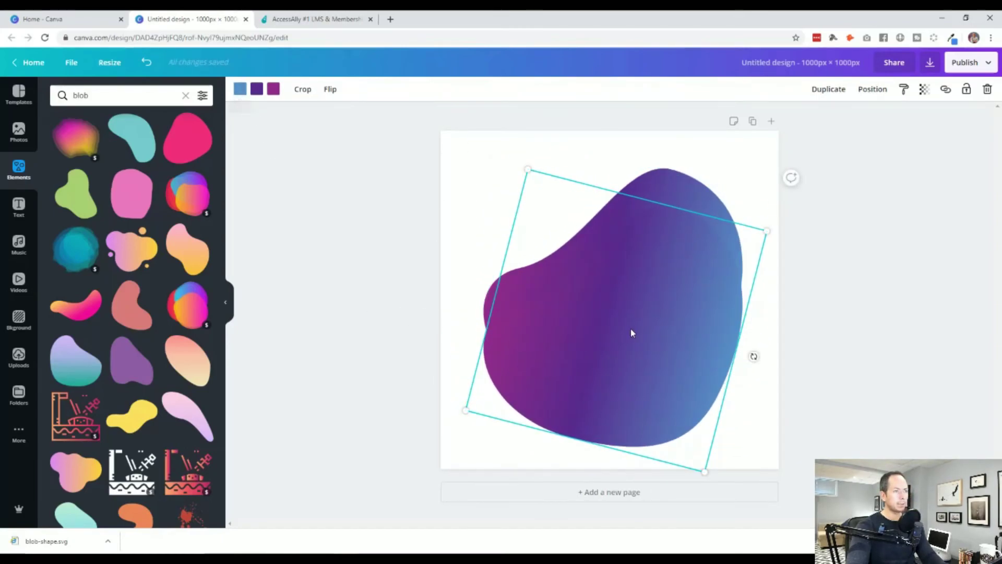
{"action": "left_click_drag", "start_coordinate": [631, 333], "coordinate": [630, 295]}
Turn all three gradient colours of the copy light grey and shift it right
{"action": "left_click", "coordinate": [239, 89]}
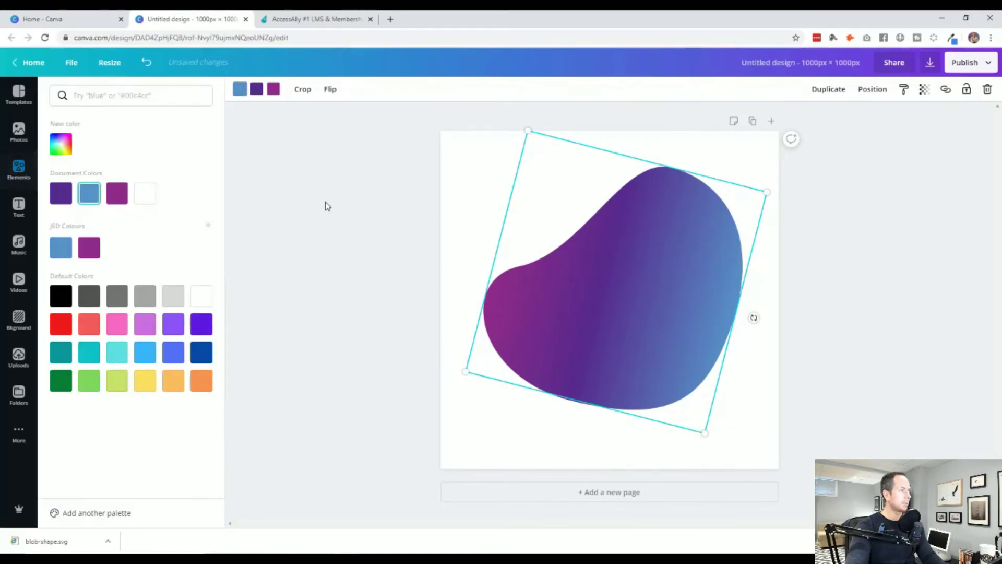
{"action": "left_click", "coordinate": [173, 295]}
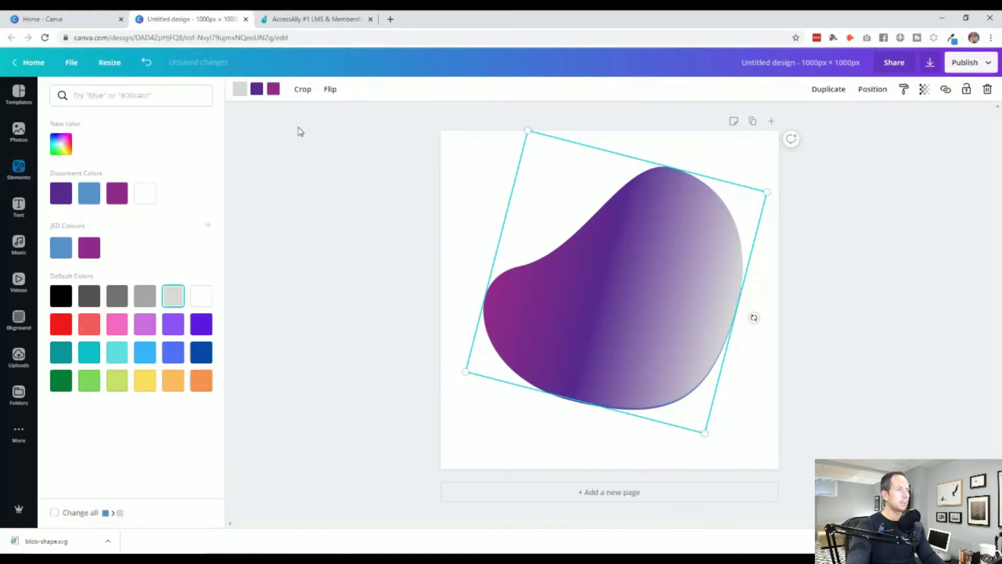
{"action": "left_click", "coordinate": [261, 92]}
{"action": "left_click", "coordinate": [177, 297]}
{"action": "left_click", "coordinate": [273, 90]}
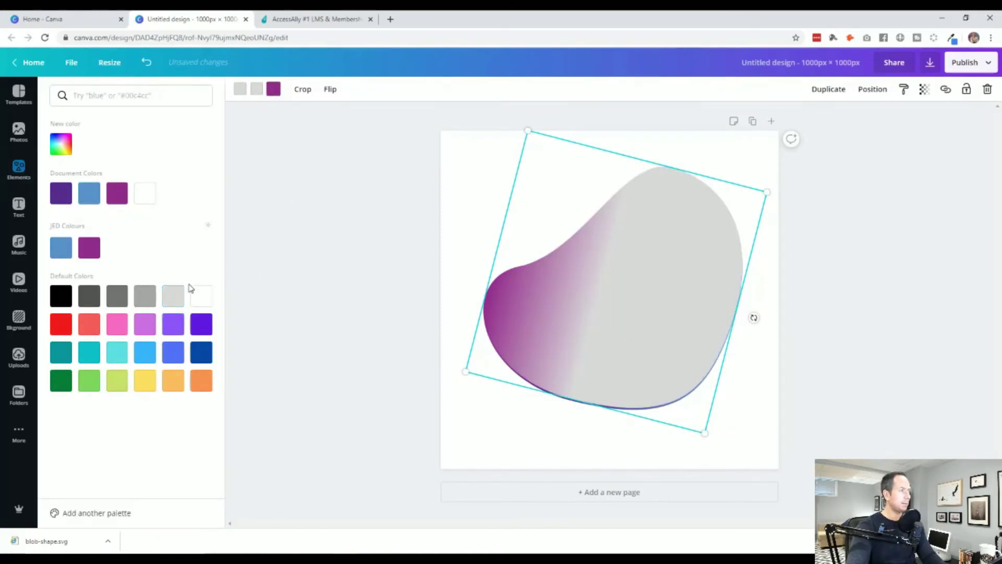
{"action": "left_click", "coordinate": [173, 298]}
{"action": "key", "text": "Escape"}
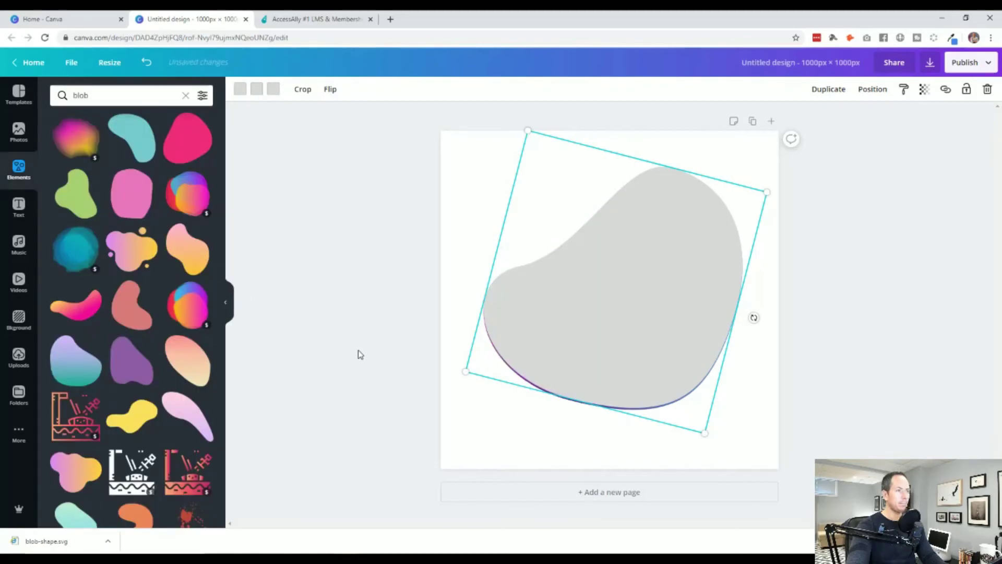
{"action": "mouse_move", "coordinate": [600, 330]}
{"action": "left_mouse_down"}
{"action": "mouse_move", "coordinate": [612, 327]}
{"action": "mouse_move", "coordinate": [613, 338]}
{"action": "left_mouse_up"}
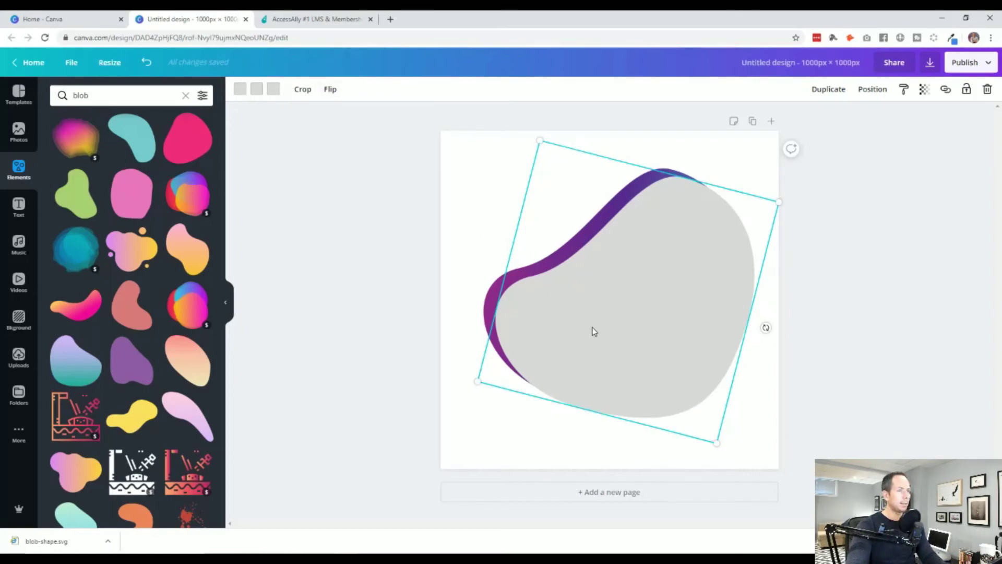
Fill the grey blob with flat #f1f1f1 using the custom colour picker
{"action": "left_click", "coordinate": [240, 90]}
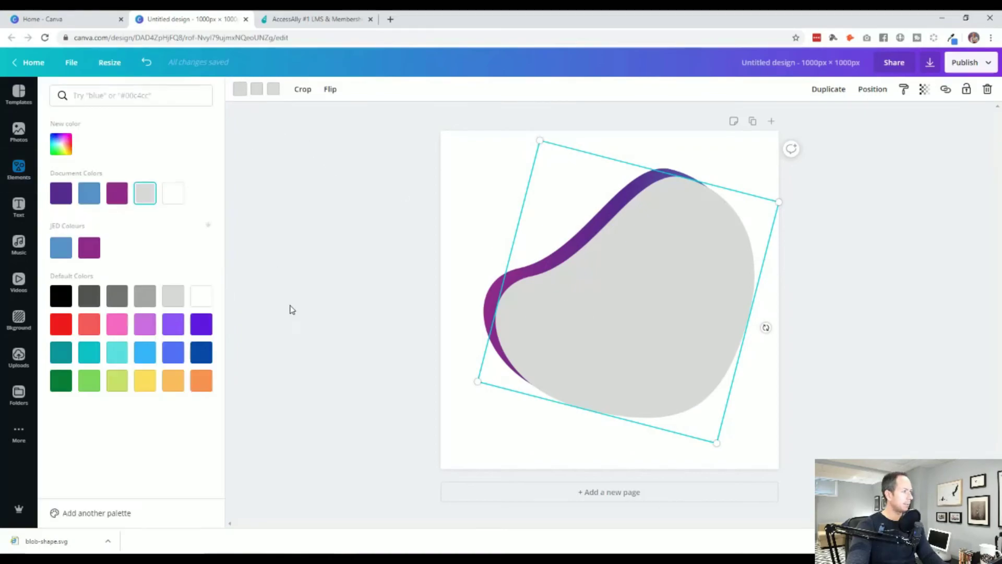
{"action": "left_click", "coordinate": [62, 145]}
{"action": "left_click", "coordinate": [61, 181]}
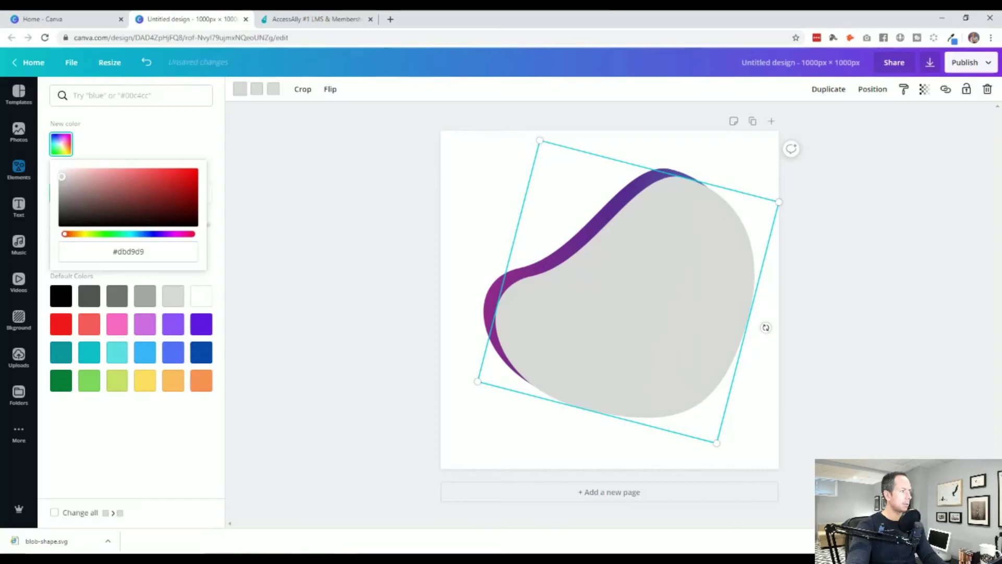
{"action": "left_click_drag", "start_coordinate": [61, 176], "coordinate": [61, 174]}
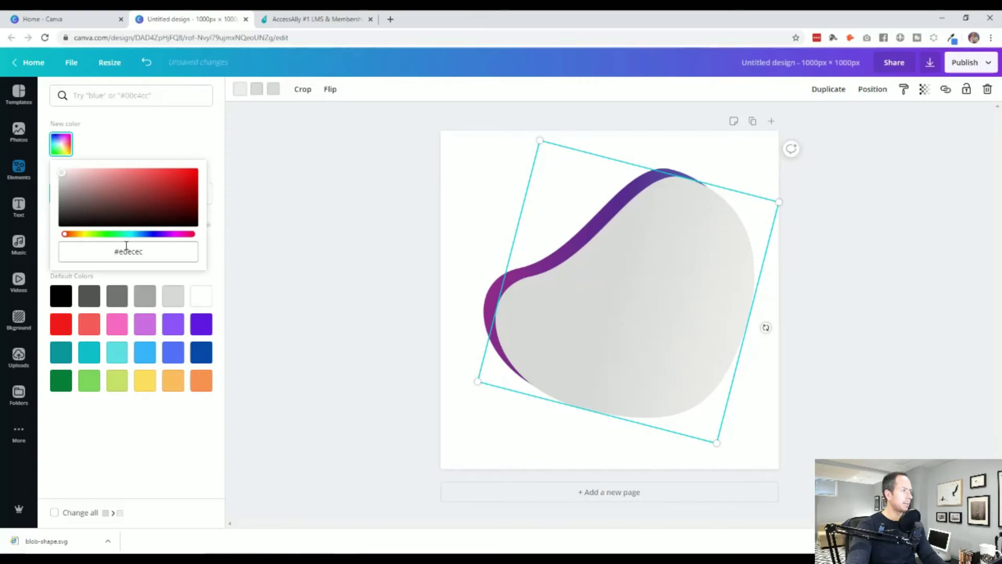
{"action": "left_click_drag", "start_coordinate": [61, 172], "coordinate": [62, 174]}
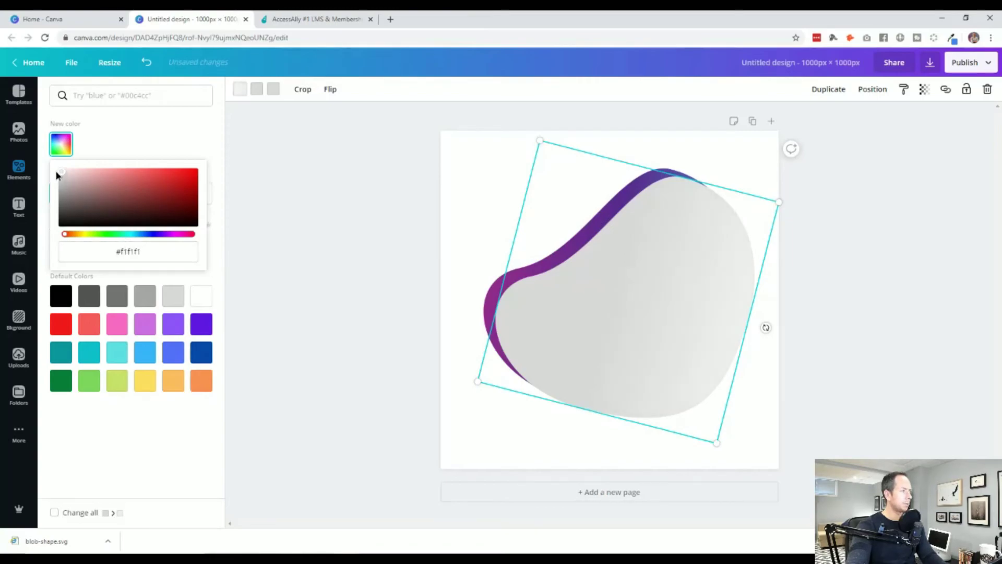
{"action": "left_click", "coordinate": [128, 252]}
{"action": "key", "text": "ctrl+c"}
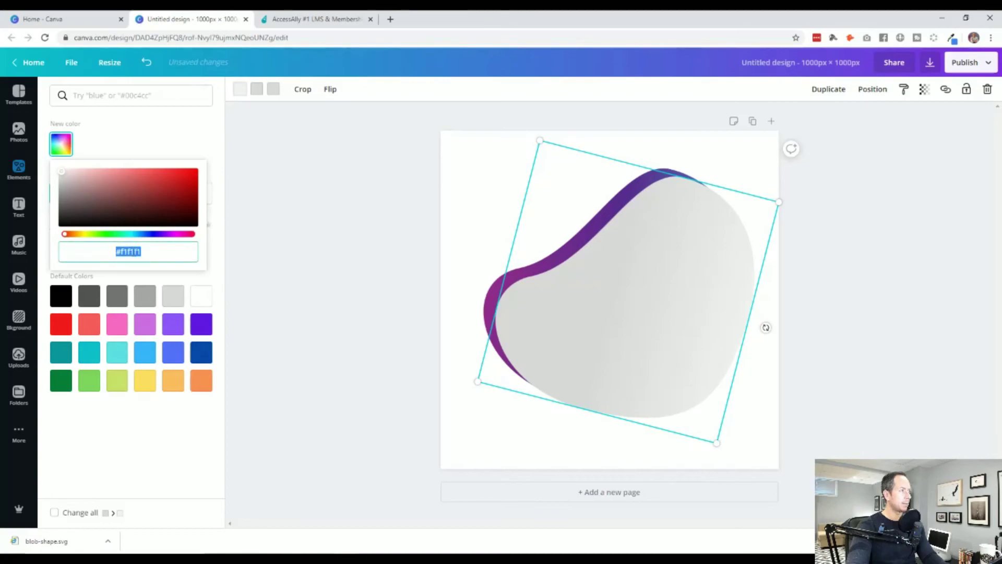
{"action": "left_click", "coordinate": [150, 150]}
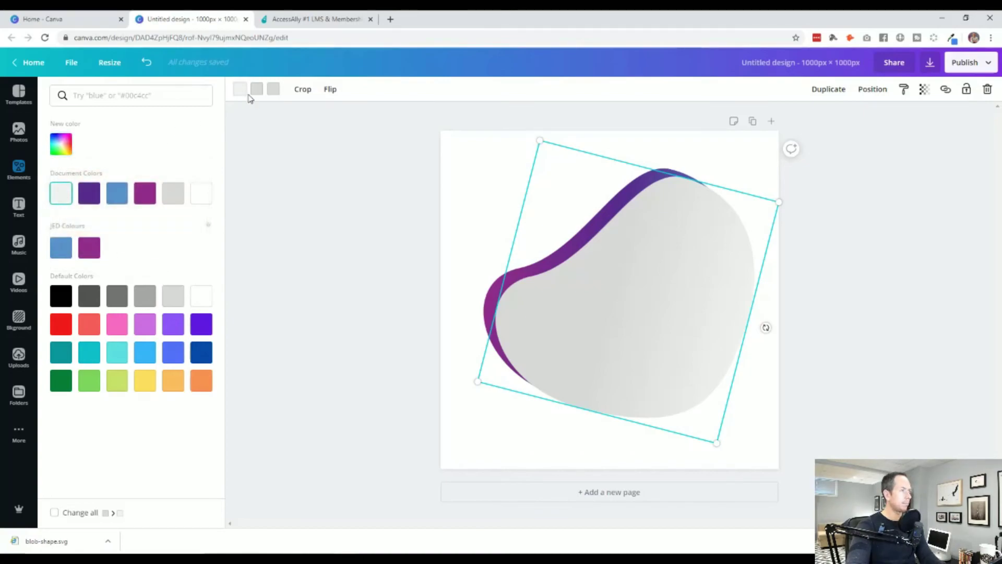
{"action": "left_click", "coordinate": [61, 145]}
{"action": "key", "text": "ctrl+v"}
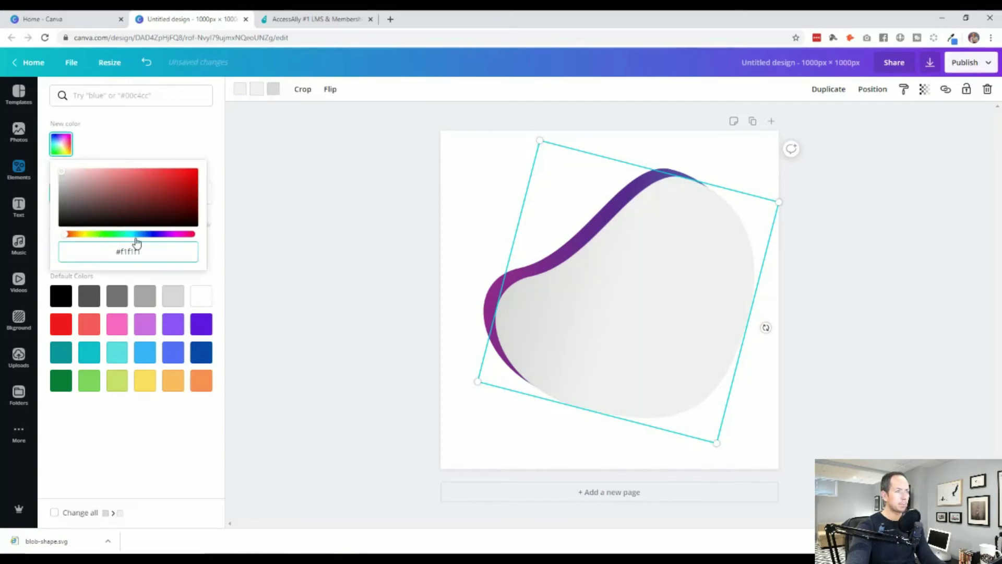
{"action": "left_click", "coordinate": [267, 91]}
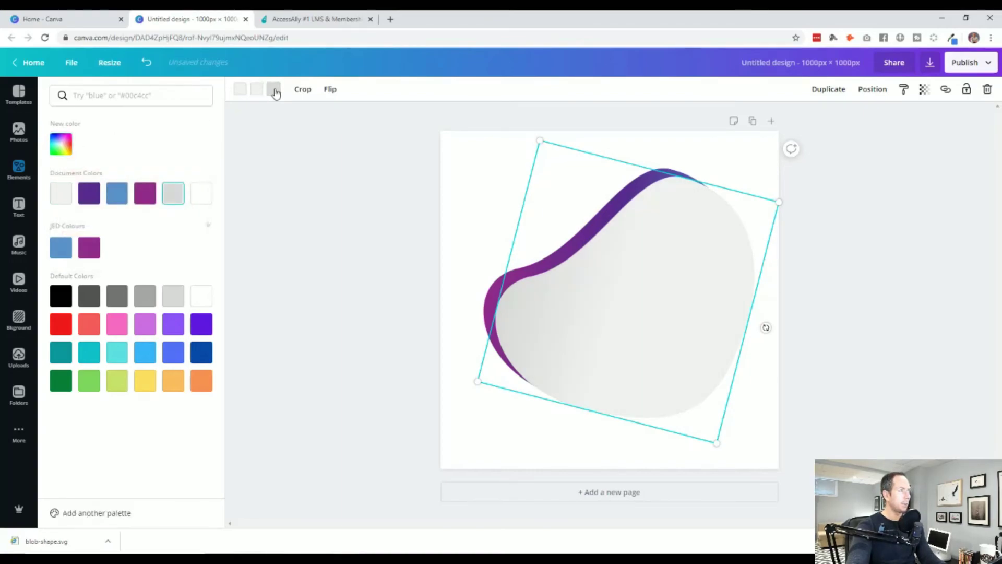
{"action": "left_click", "coordinate": [63, 194]}
Move the grey blob up and left so only a thin purple edge shows on top
{"action": "left_click", "coordinate": [637, 344]}
{"action": "left_click_drag", "start_coordinate": [637, 345], "coordinate": [573, 340]}
{"action": "left_click", "coordinate": [351, 349]}
{"action": "left_click", "coordinate": [574, 336]}
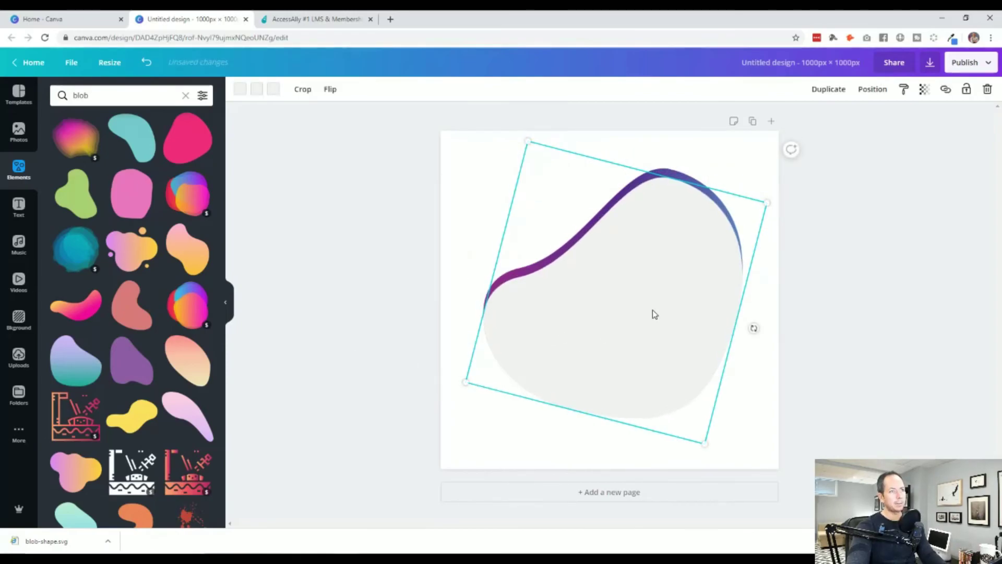
Check the AccessAlly reference, then rotate and reposition the grey blob
{"action": "left_click", "coordinate": [292, 19]}
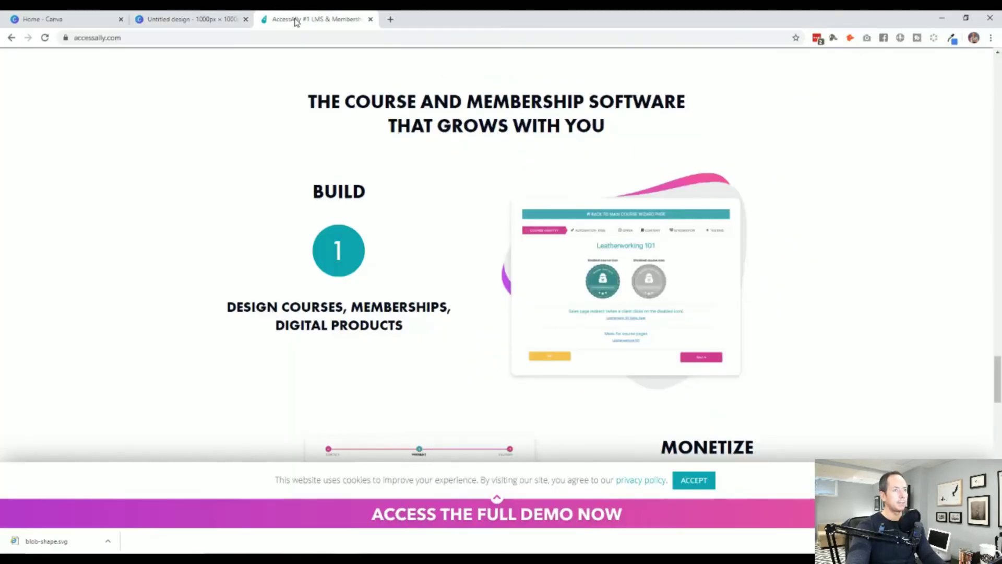
{"action": "left_click", "coordinate": [225, 20]}
{"action": "left_click_drag", "start_coordinate": [551, 307], "coordinate": [559, 303]}
{"action": "left_click_drag", "start_coordinate": [763, 324], "coordinate": [767, 340]}
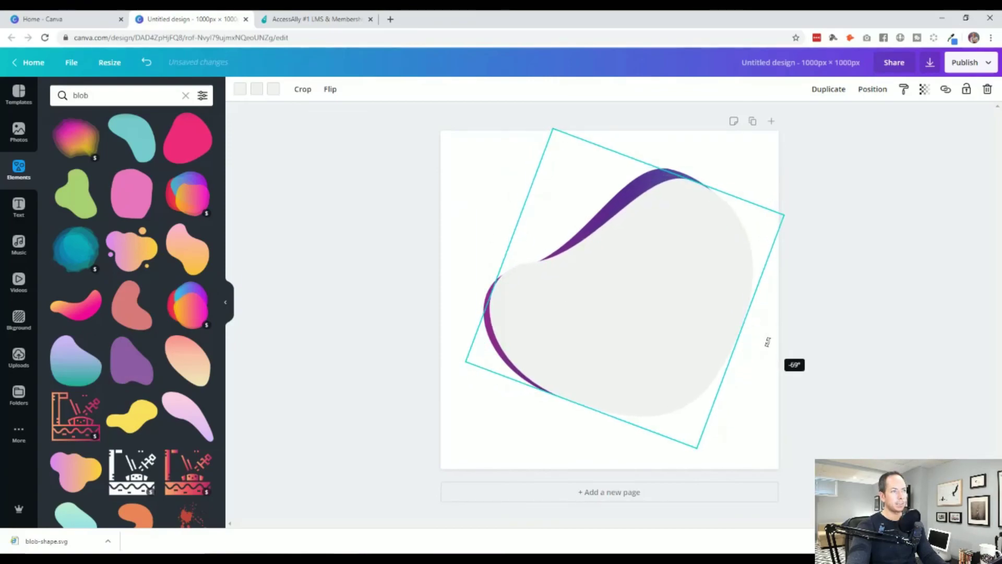
{"action": "left_click_drag", "start_coordinate": [660, 336], "coordinate": [667, 324]}
{"action": "left_click", "coordinate": [398, 408]}
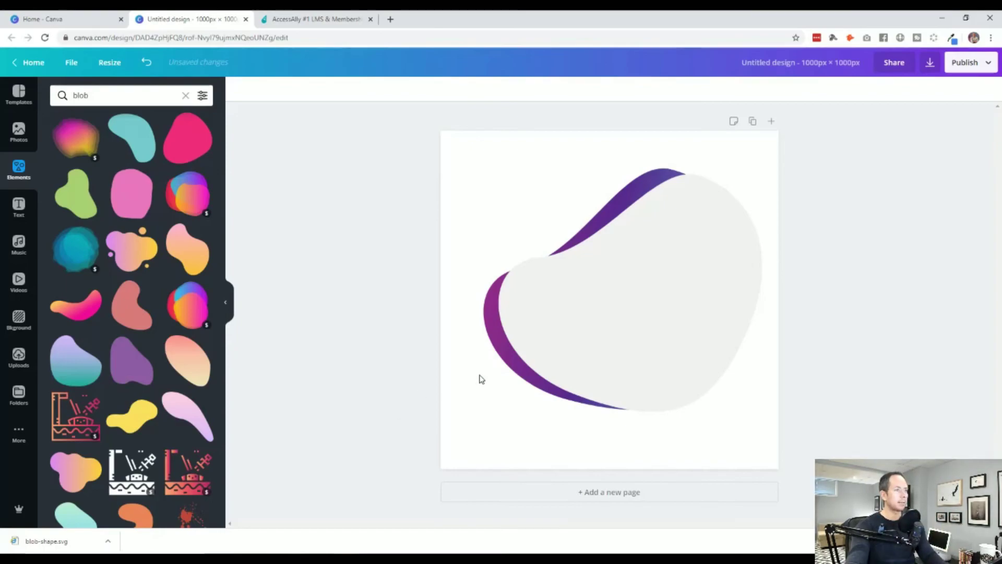
Resize the grey blob, rotate it to -66° and nudge it into place, then select both blobs
{"action": "left_click", "coordinate": [667, 336]}
{"action": "left_click_drag", "start_coordinate": [706, 444], "coordinate": [696, 422]}
{"action": "left_click_drag", "start_coordinate": [657, 328], "coordinate": [656, 338]}
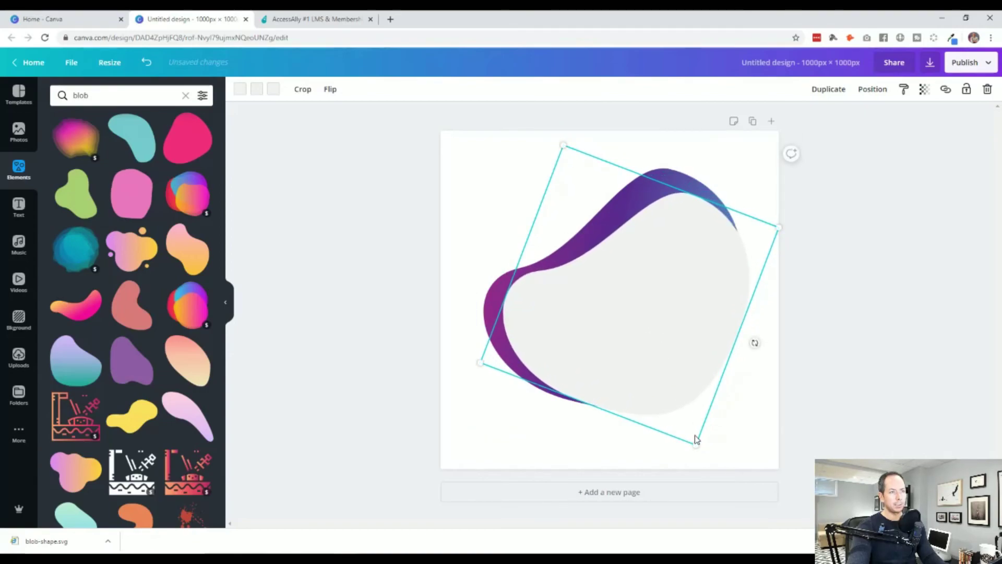
{"action": "left_click_drag", "start_coordinate": [753, 342], "coordinate": [758, 347]}
{"action": "left_click_drag", "start_coordinate": [659, 385], "coordinate": [656, 372]}
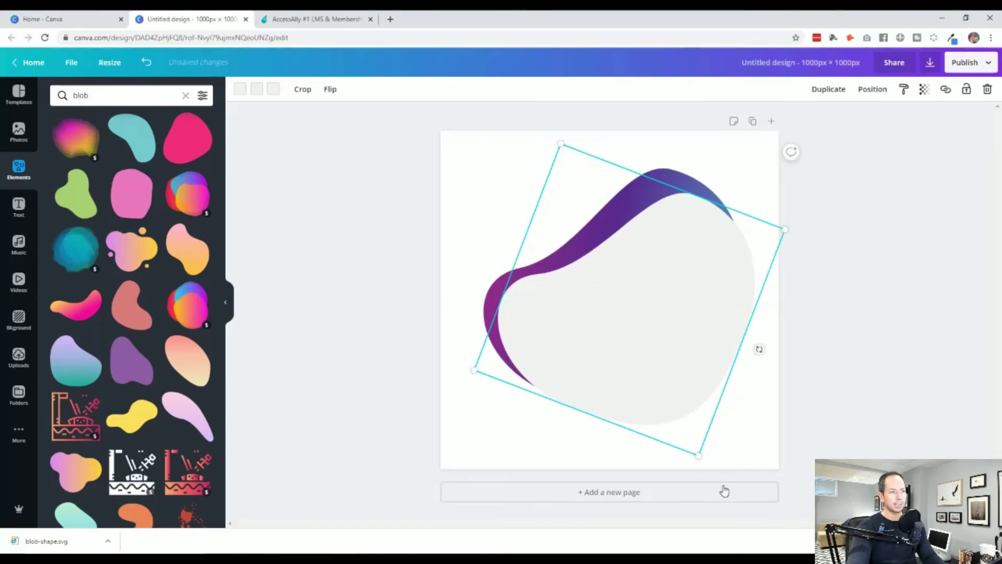
{"action": "left_click_drag", "start_coordinate": [758, 346], "coordinate": [764, 359]}
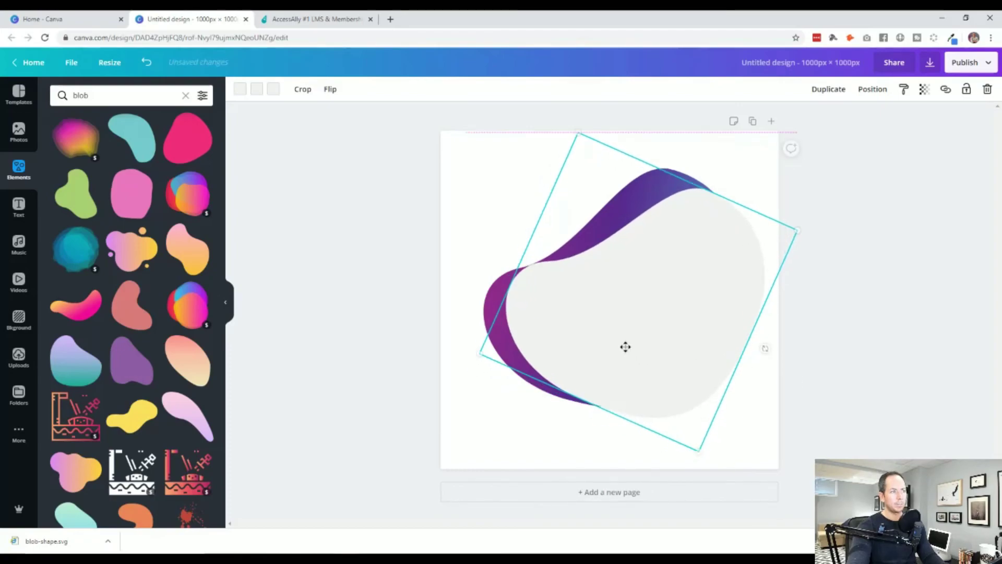
{"action": "left_click_drag", "start_coordinate": [624, 344], "coordinate": [621, 337]}
{"action": "left_click_drag", "start_coordinate": [792, 221], "coordinate": [799, 219]}
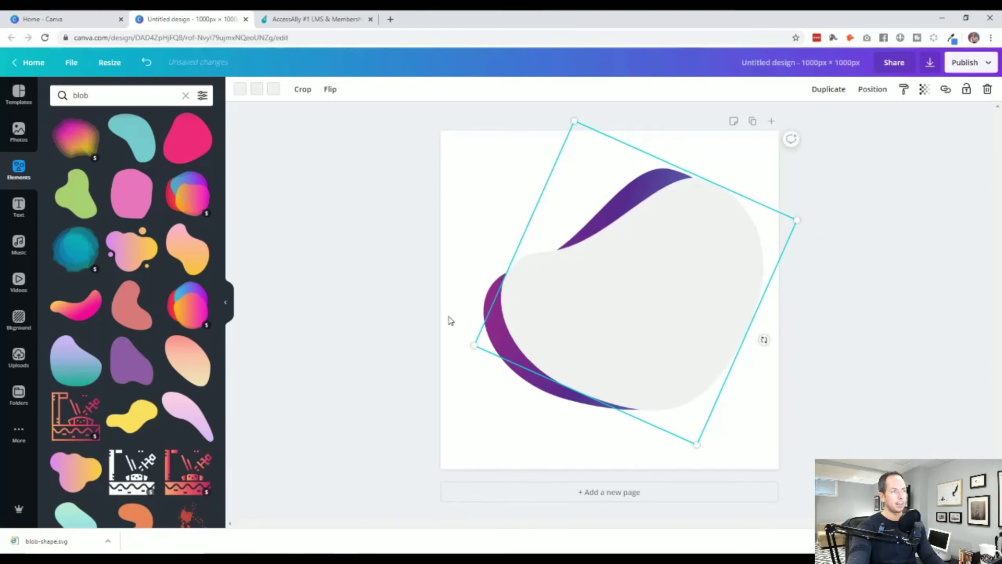
{"action": "left_click_drag", "start_coordinate": [447, 317], "coordinate": [519, 386]}
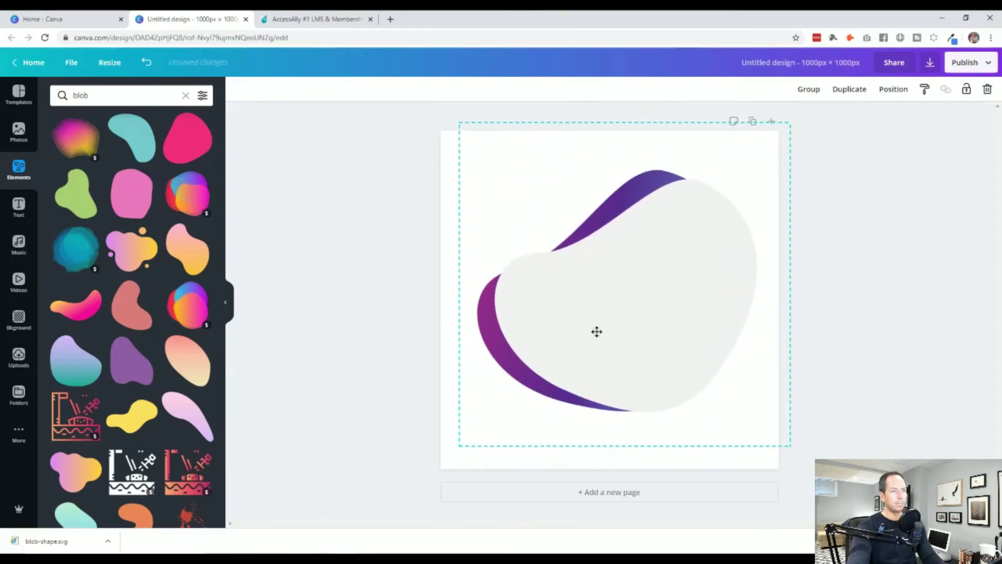
Shrink the blob to 688 by 682 and nudge it slightly left with the arrow keys
{"action": "left_click", "coordinate": [737, 228]}
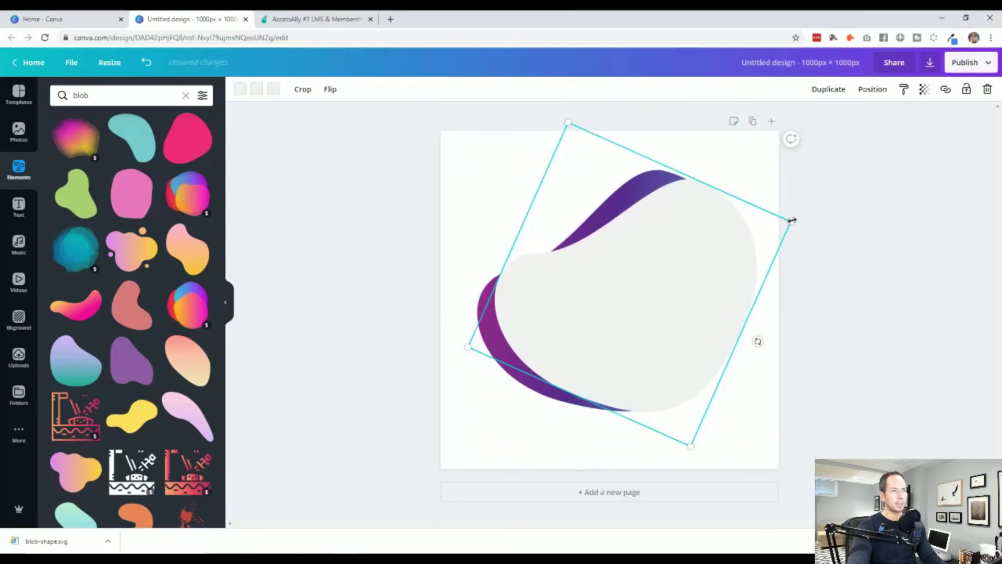
{"action": "mouse_move", "coordinate": [792, 221]}
{"action": "left_mouse_down"}
{"action": "mouse_move", "coordinate": [772, 221]}
{"action": "mouse_move", "coordinate": [791, 217]}
{"action": "left_mouse_up"}
{"action": "left_click", "coordinate": [352, 423]}
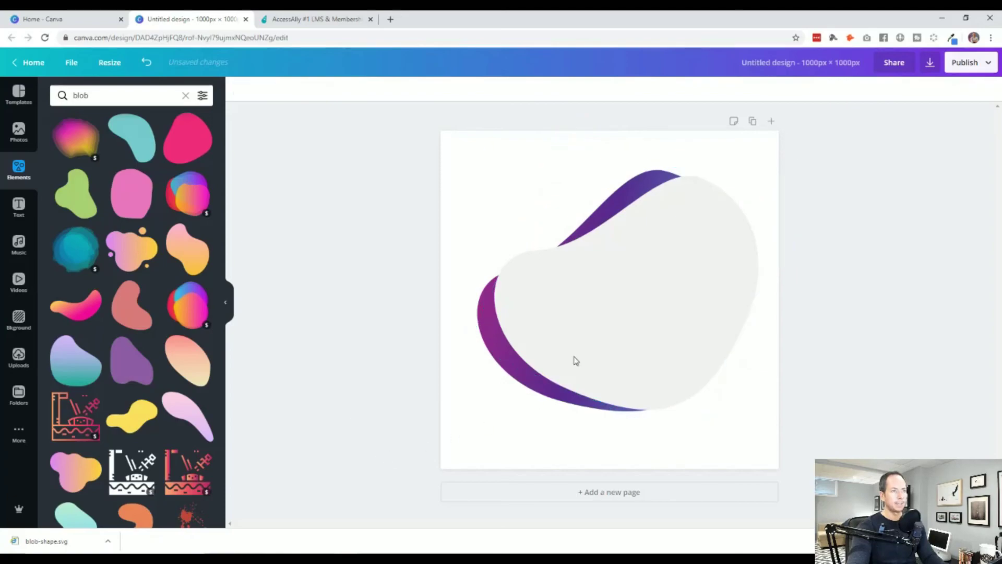
{"action": "left_click", "coordinate": [599, 324]}
{"action": "key", "text": "Left"}
{"action": "key", "text": "Left"}
{"action": "key", "text": "Left"}
{"action": "key", "text": "Left"}
{"action": "key", "text": "Left"}
{"action": "key", "text": "Left"}
{"action": "key", "text": "Left"}
{"action": "key", "text": "Left"}
{"action": "key", "text": "Left"}
{"action": "key", "text": "Left"}
{"action": "key", "text": "Left"}
{"action": "key", "text": "Left"}
{"action": "key", "text": "Left"}
{"action": "key", "text": "Left"}
{"action": "key", "text": "Left"}
{"action": "key", "text": "Up"}
{"action": "key", "text": "Up"}
{"action": "key", "text": "Up"}
{"action": "key", "text": "Up"}
{"action": "key", "text": "Up"}
{"action": "key", "text": "Up"}
{"action": "key", "text": "Up"}
{"action": "key", "text": "Up"}
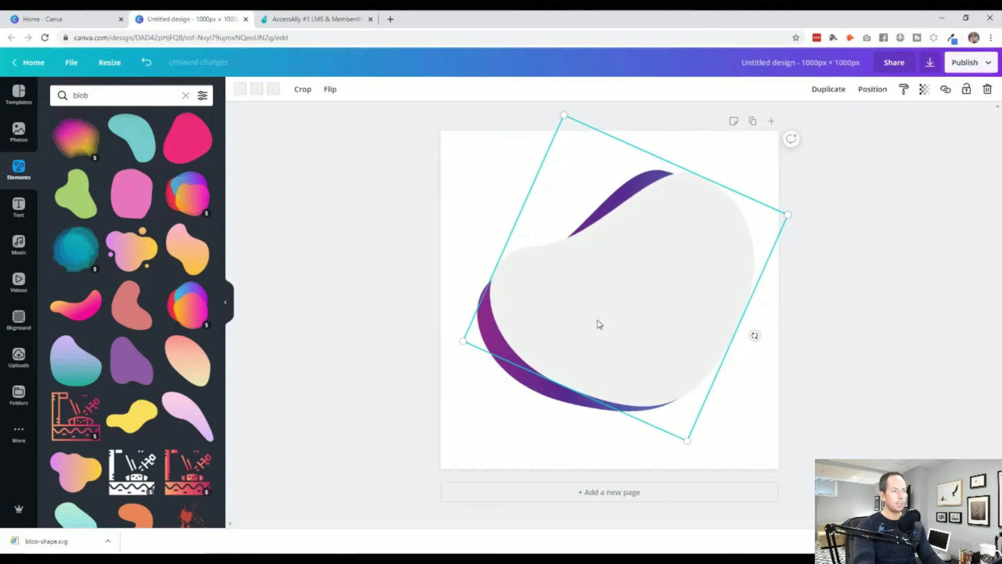
{"action": "key", "text": "Left"}
{"action": "key", "text": "Left"}
{"action": "key", "text": "Left"}
{"action": "key", "text": "Left"}
{"action": "key", "text": "Left"}
{"action": "key", "text": "Left"}
{"action": "key", "text": "Left"}
{"action": "key", "text": "Left"}
{"action": "key", "text": "Down"}
{"action": "key", "text": "Down"}
{"action": "key", "text": "Down"}
{"action": "key", "text": "Down"}
{"action": "key", "text": "Down"}
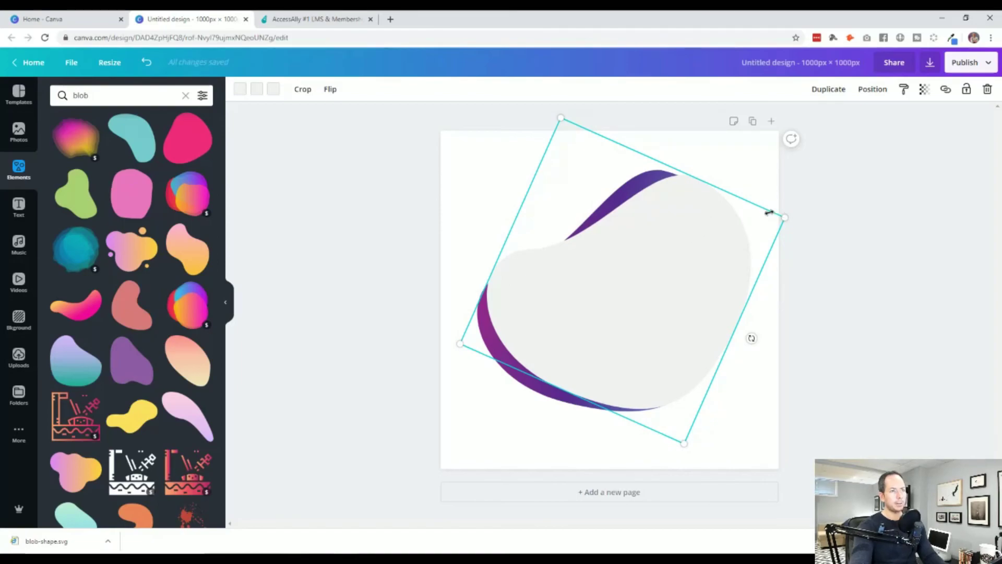
Enlarge the purple blob, shift it slightly left, and rotate it to -73°
{"action": "left_click_drag", "start_coordinate": [562, 118], "coordinate": [565, 125]}
{"action": "left_click_drag", "start_coordinate": [693, 257], "coordinate": [683, 253]}
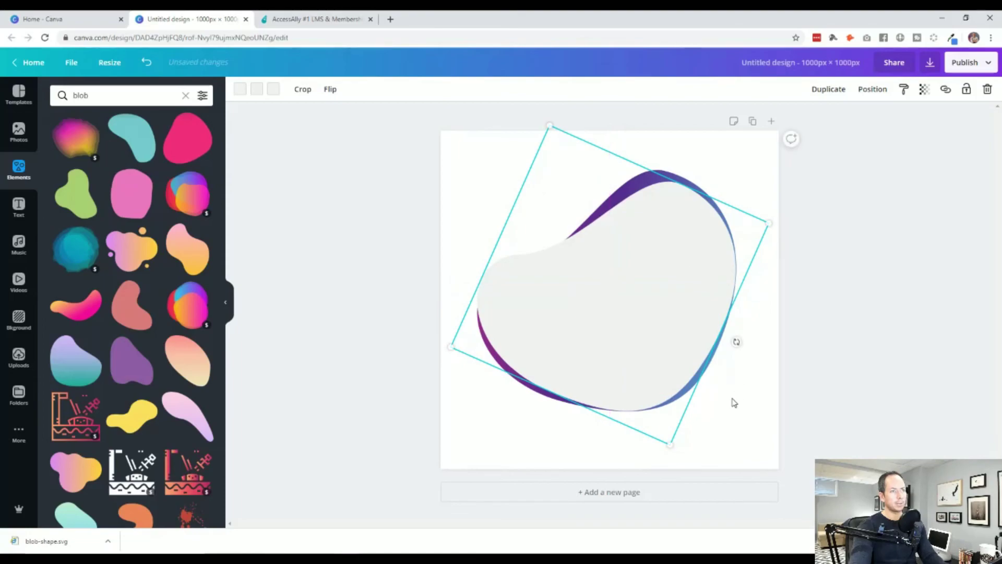
{"action": "left_click_drag", "start_coordinate": [737, 342], "coordinate": [746, 324]}
{"action": "left_click", "coordinate": [653, 338]}
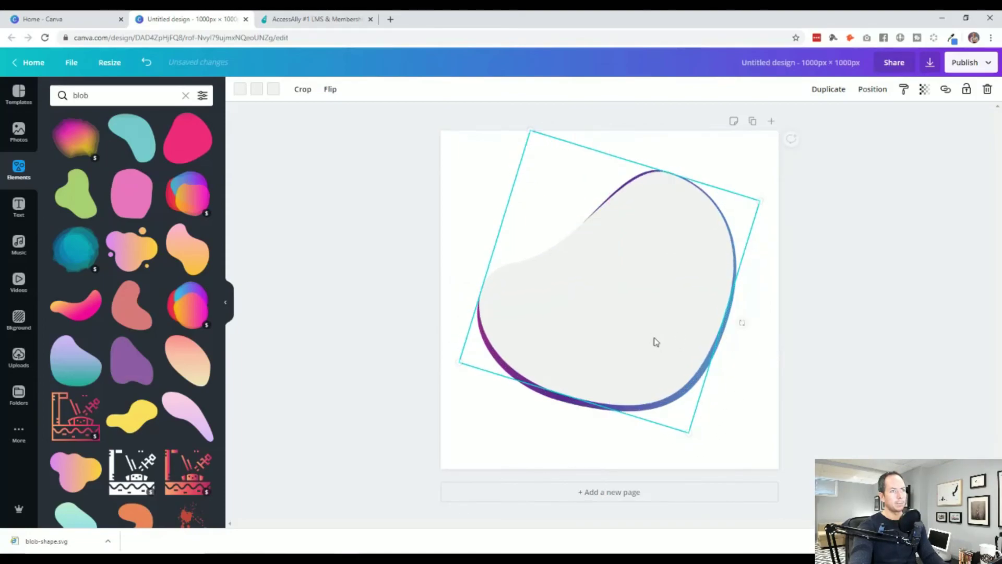
{"action": "left_click", "coordinate": [741, 428]}
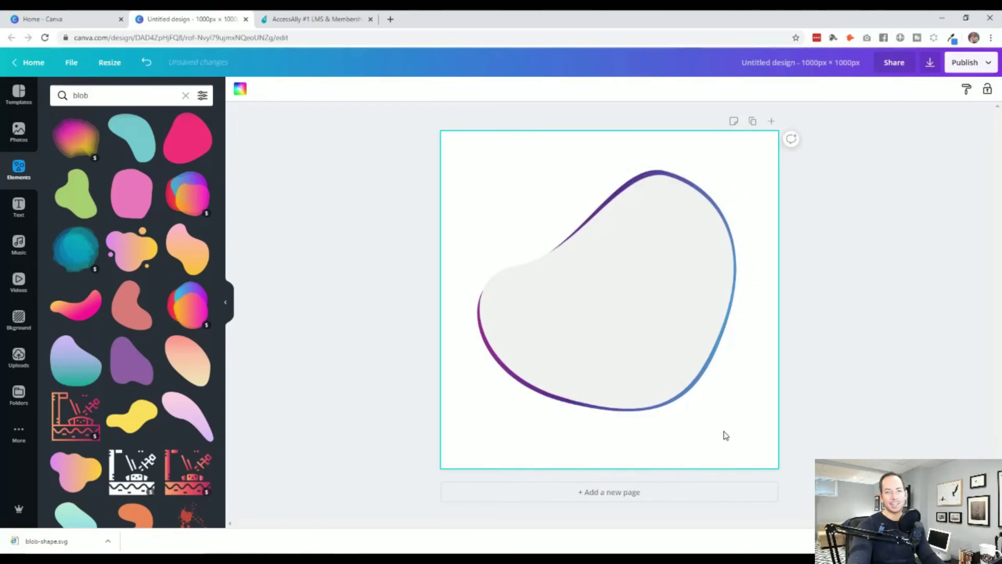
Enlarge and tilt the light-gray blob, then shift it up and right over the purple blob
{"action": "left_click", "coordinate": [656, 349]}
{"action": "left_click_drag", "start_coordinate": [761, 203], "coordinate": [771, 198]}
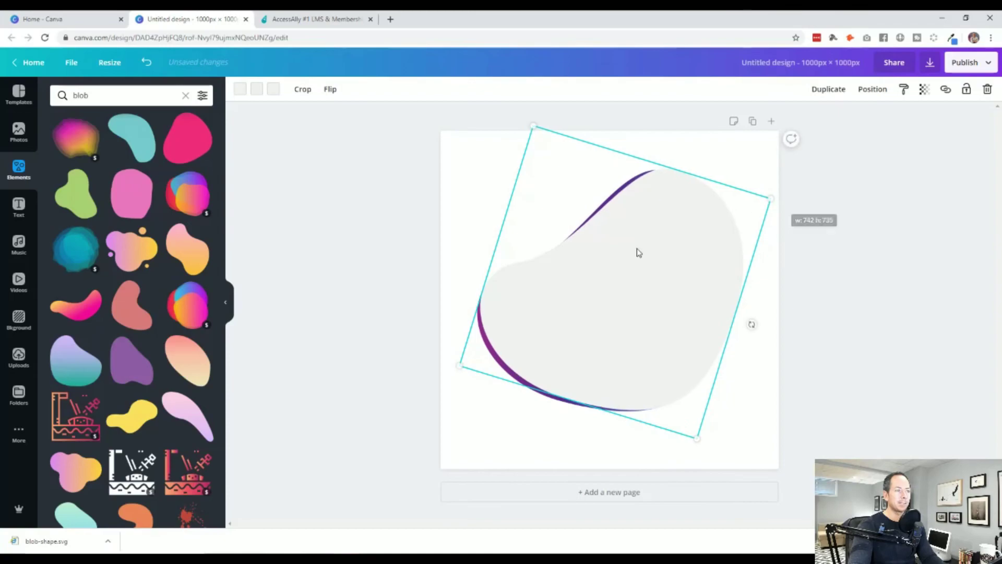
{"action": "mouse_move", "coordinate": [642, 253]}
{"action": "left_mouse_down"}
{"action": "mouse_move", "coordinate": [649, 246]}
{"action": "mouse_move", "coordinate": [636, 263]}
{"action": "mouse_move", "coordinate": [642, 251]}
{"action": "left_mouse_up"}
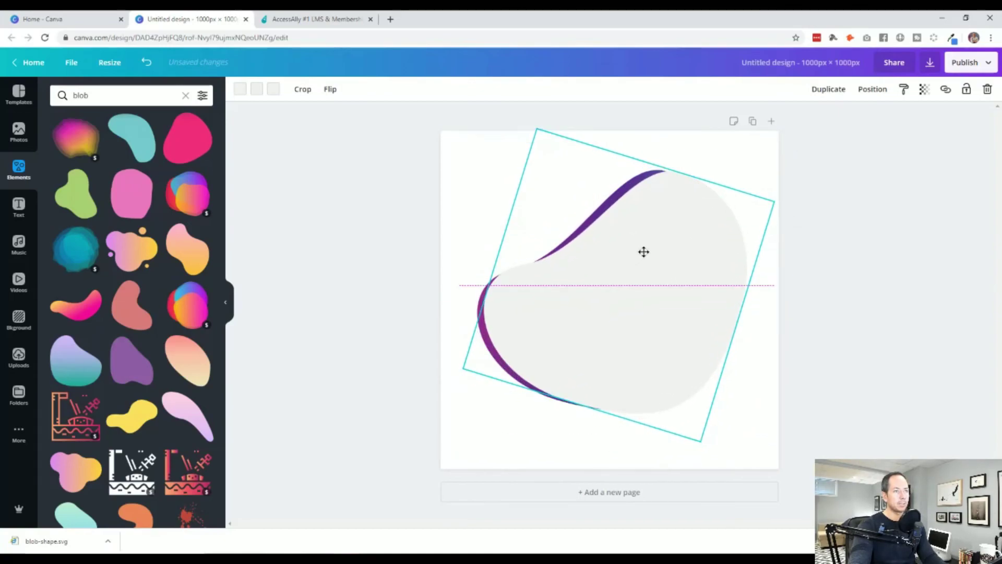
{"action": "left_click_drag", "start_coordinate": [754, 327], "coordinate": [749, 340]}
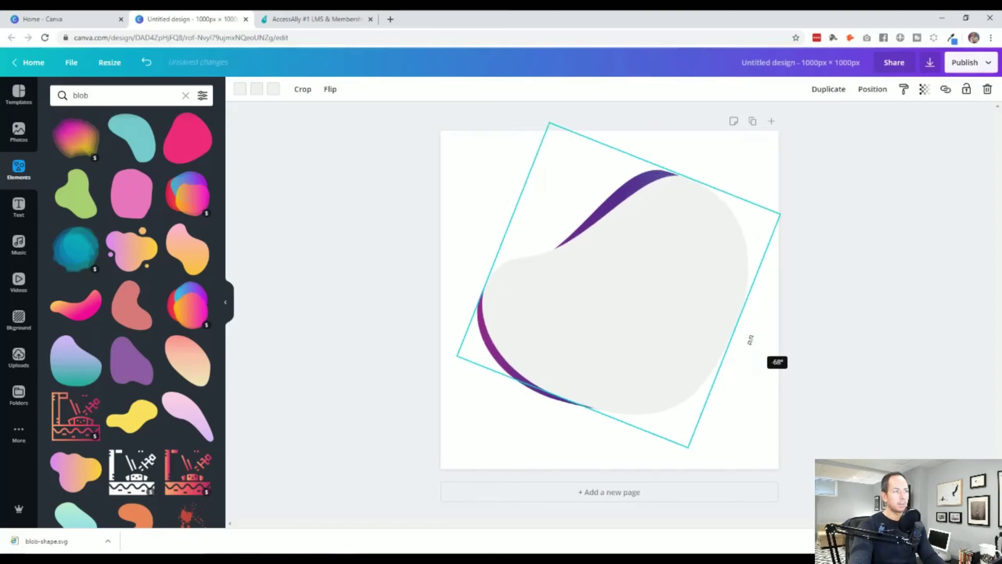
{"action": "left_click_drag", "start_coordinate": [629, 340], "coordinate": [629, 327]}
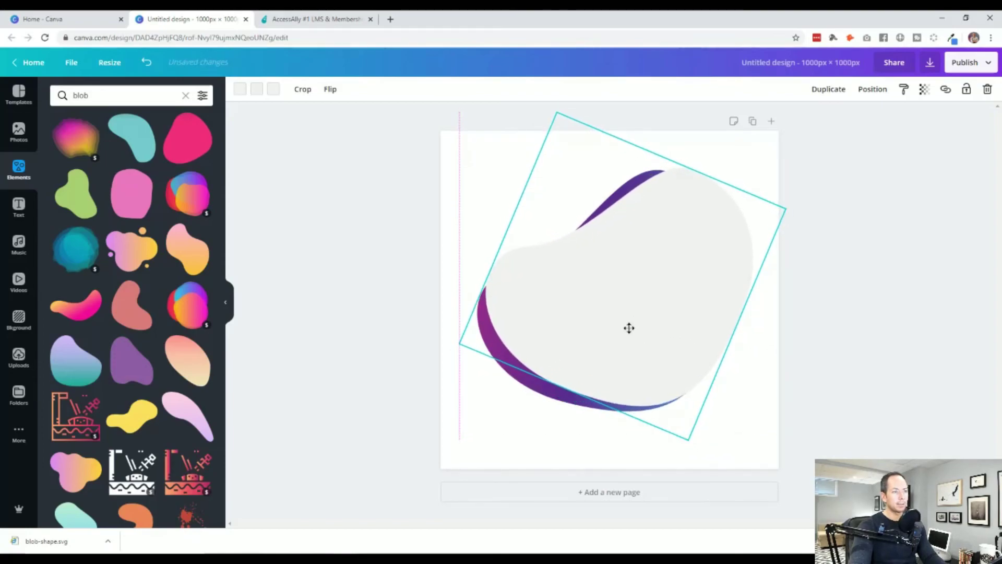
{"action": "left_click", "coordinate": [520, 462]}
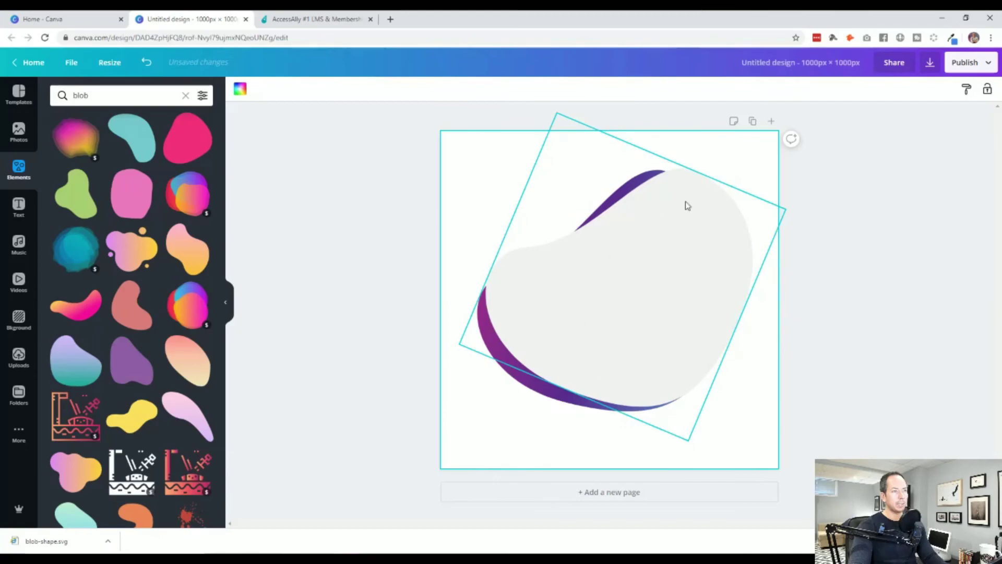
{"action": "left_click", "coordinate": [913, 331]}
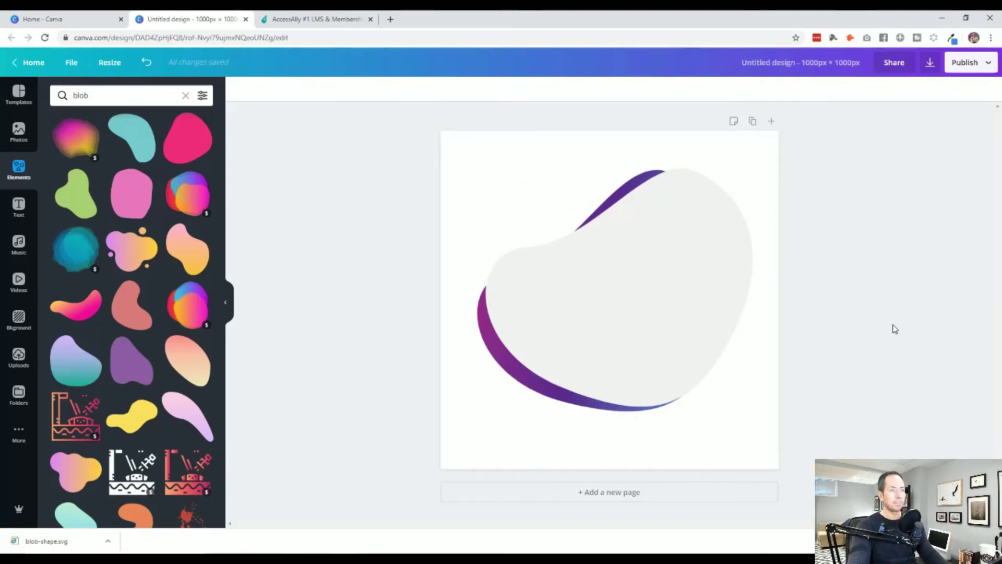
{"action": "left_click", "coordinate": [323, 21]}
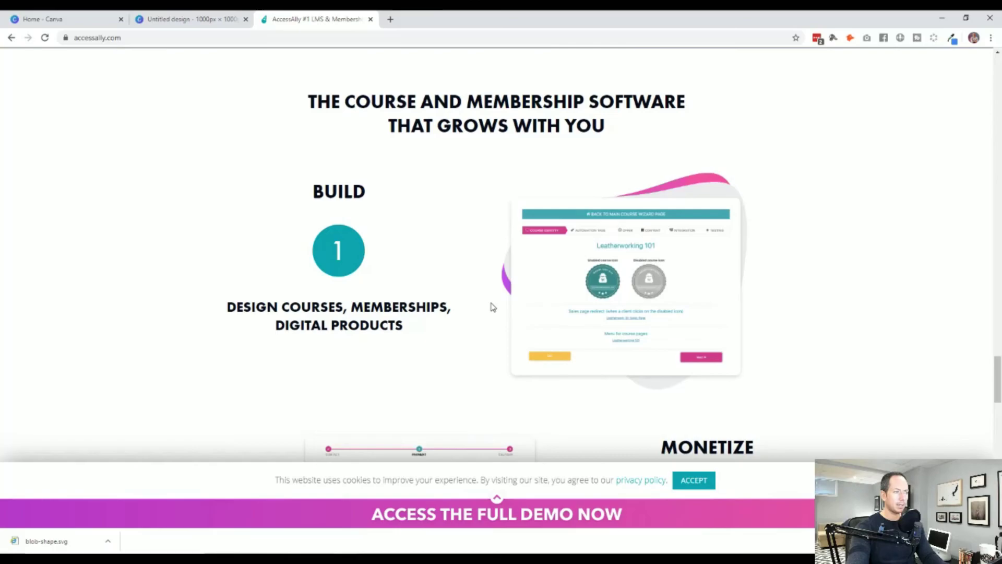
{"action": "left_click", "coordinate": [197, 20]}
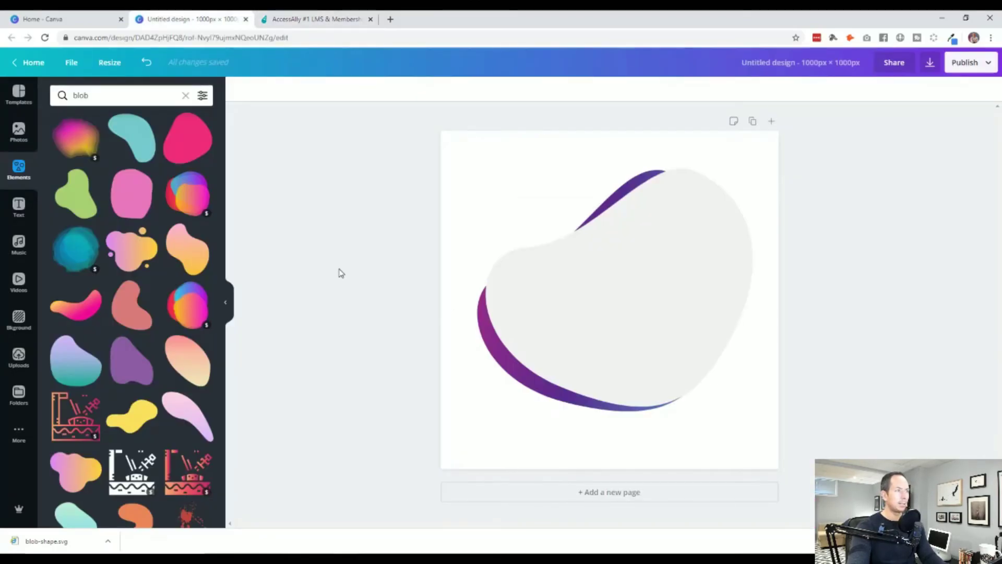
Add a rounded square from the Elements shapes collection to the page
{"action": "left_click", "coordinate": [185, 95]}
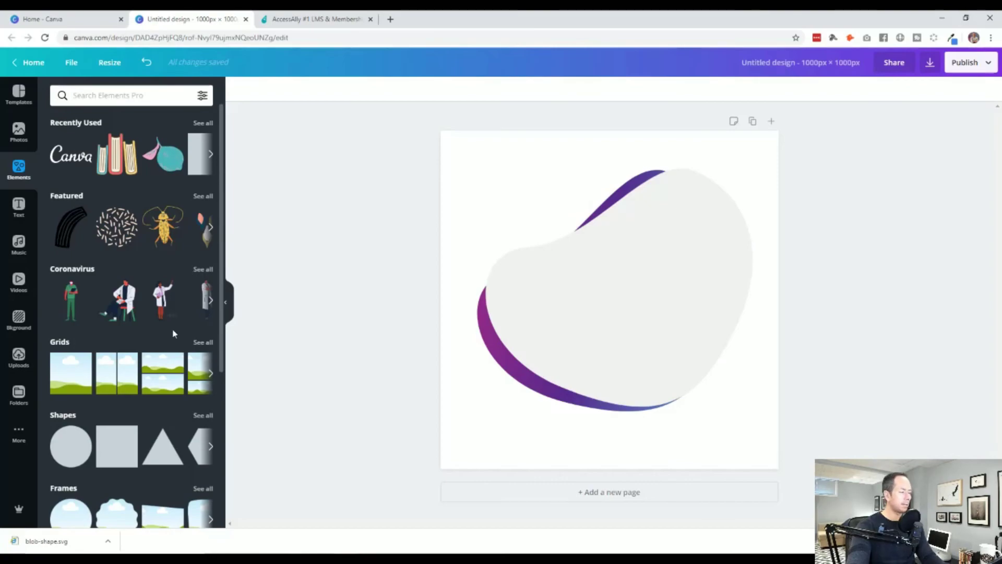
{"action": "scroll", "coordinate": [65, 350], "scroll_direction": "down", "scroll_amount": 1}
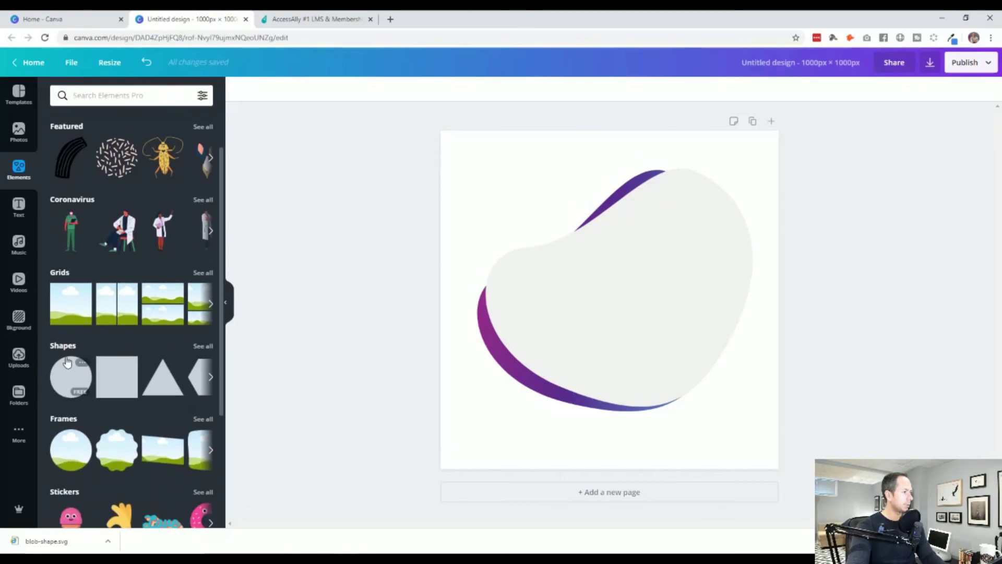
{"action": "left_click", "coordinate": [65, 350]}
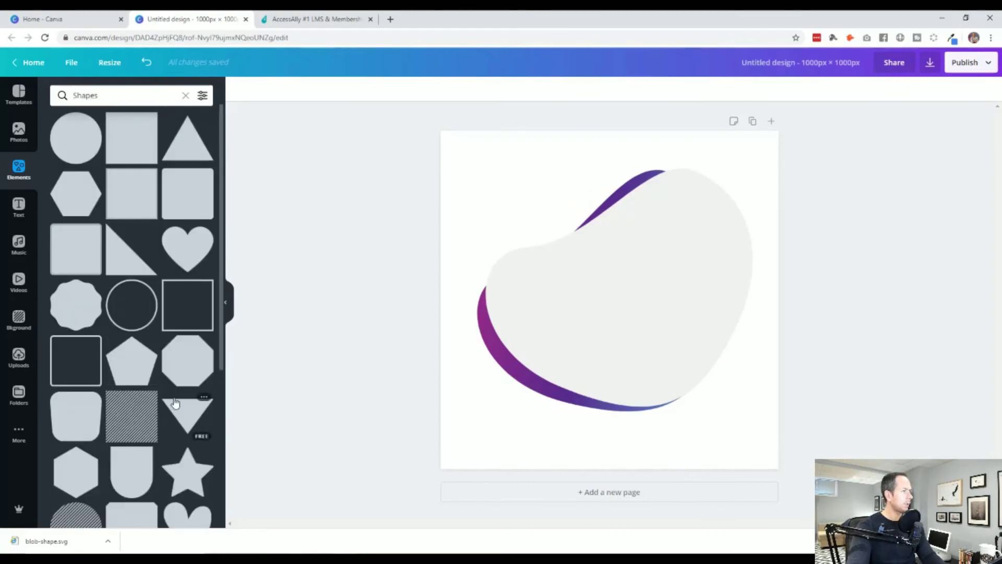
{"action": "left_click", "coordinate": [183, 196]}
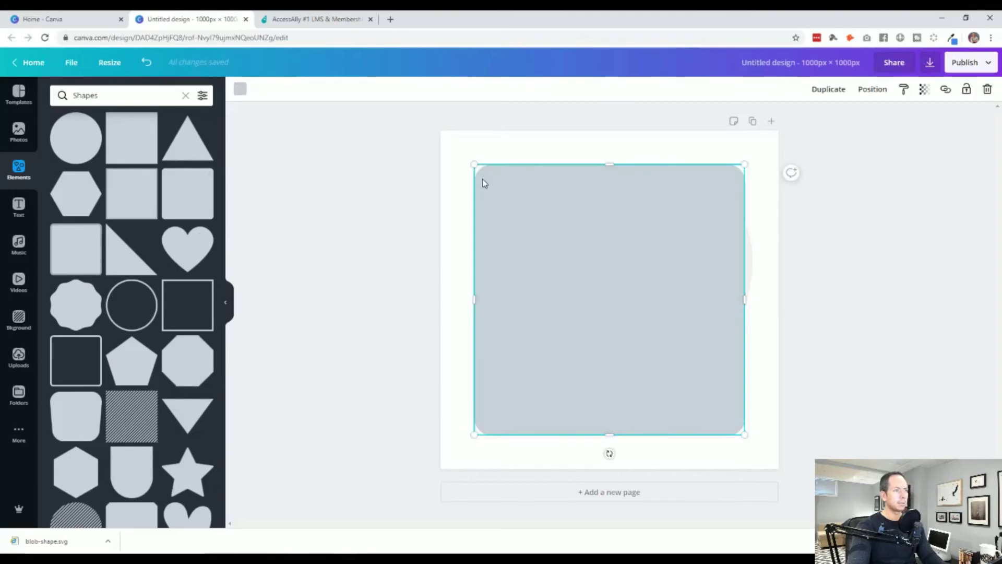
{"action": "left_click", "coordinate": [315, 19]}
{"action": "left_click", "coordinate": [180, 19]}
Resize the rounded square to 668 wide and centre it over the blobs
{"action": "left_click_drag", "start_coordinate": [475, 164], "coordinate": [494, 185]}
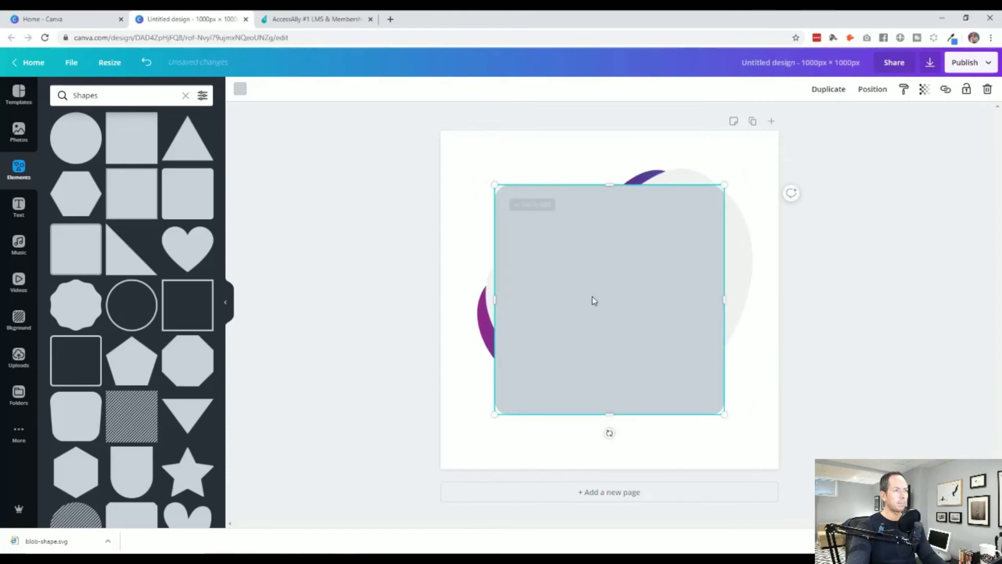
{"action": "left_click_drag", "start_coordinate": [593, 298], "coordinate": [597, 285]}
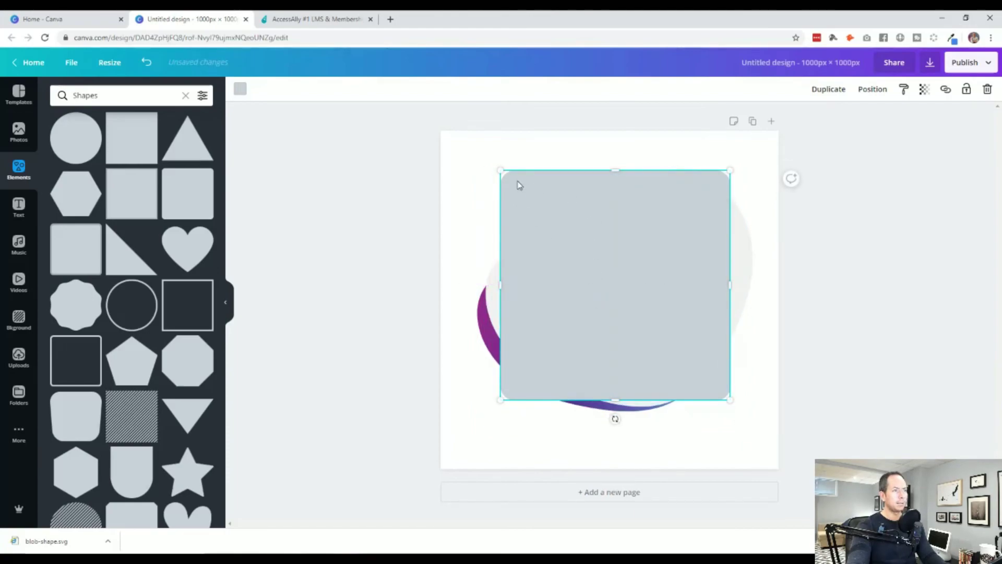
{"action": "left_click_drag", "start_coordinate": [501, 170], "coordinate": [513, 183]}
{"action": "left_click_drag", "start_coordinate": [595, 278], "coordinate": [595, 278]}
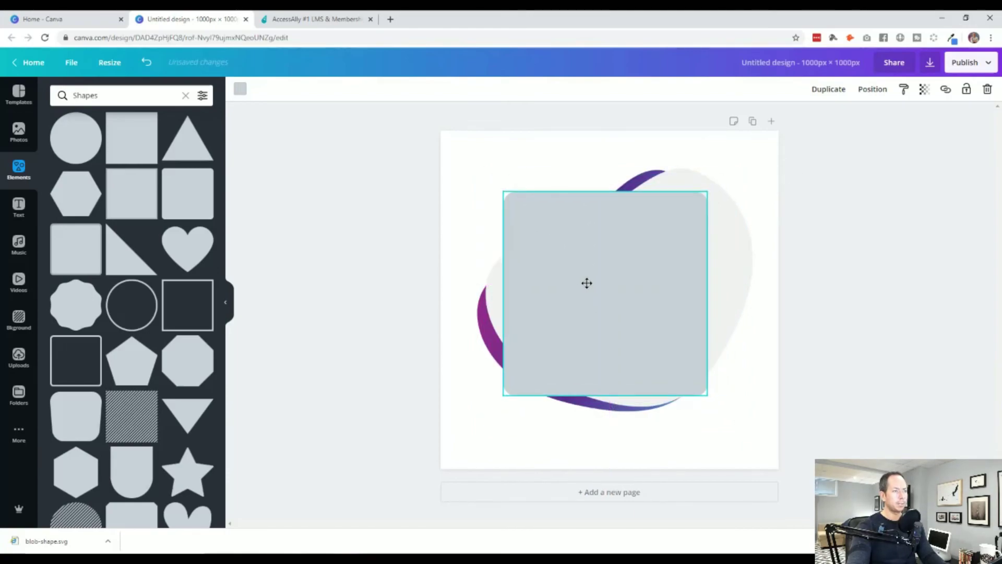
{"action": "left_click_drag", "start_coordinate": [586, 283], "coordinate": [586, 283]}
{"action": "left_click_drag", "start_coordinate": [710, 399], "coordinate": [717, 404]}
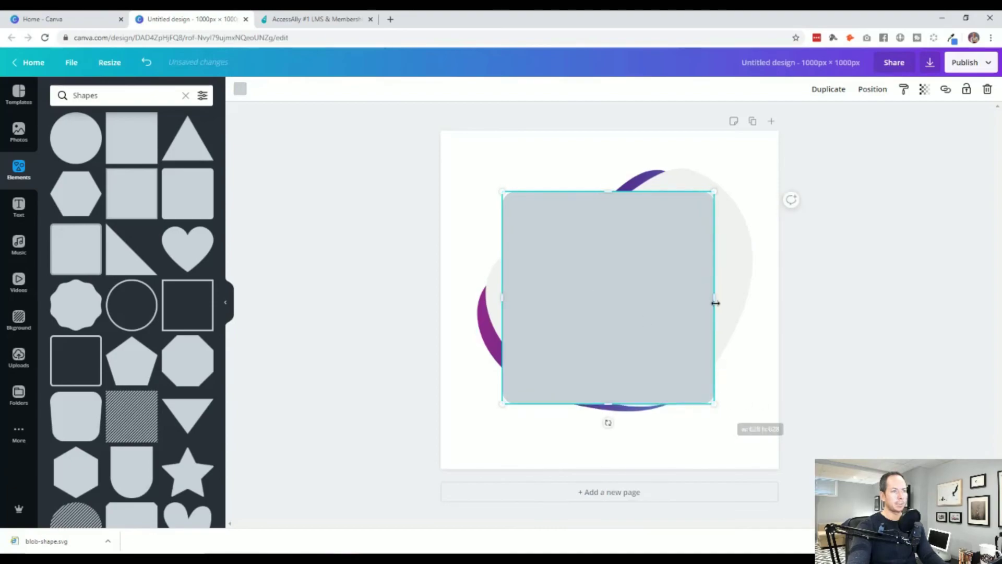
{"action": "left_click_drag", "start_coordinate": [721, 297], "coordinate": [732, 298]}
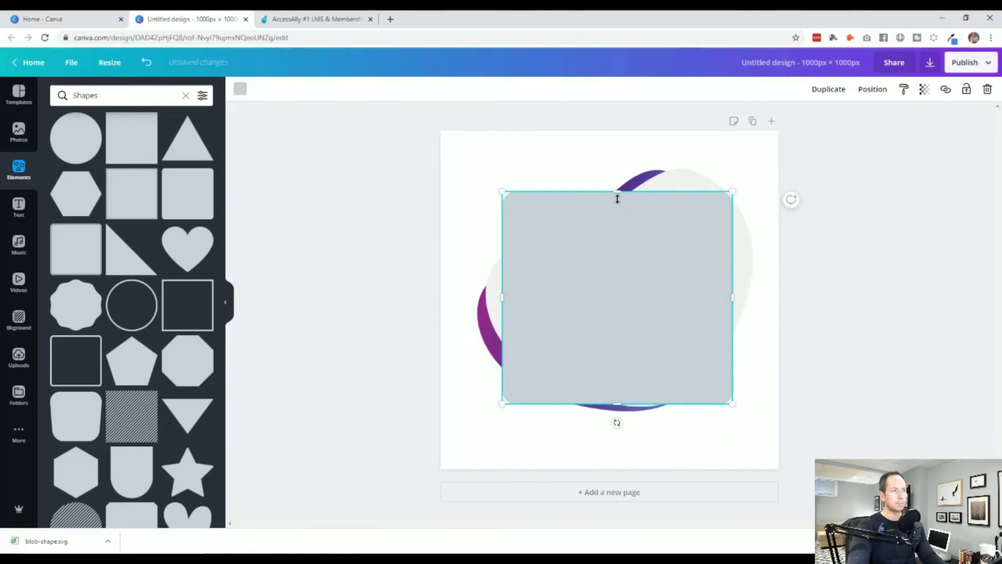
{"action": "left_click_drag", "start_coordinate": [614, 189], "coordinate": [615, 188]}
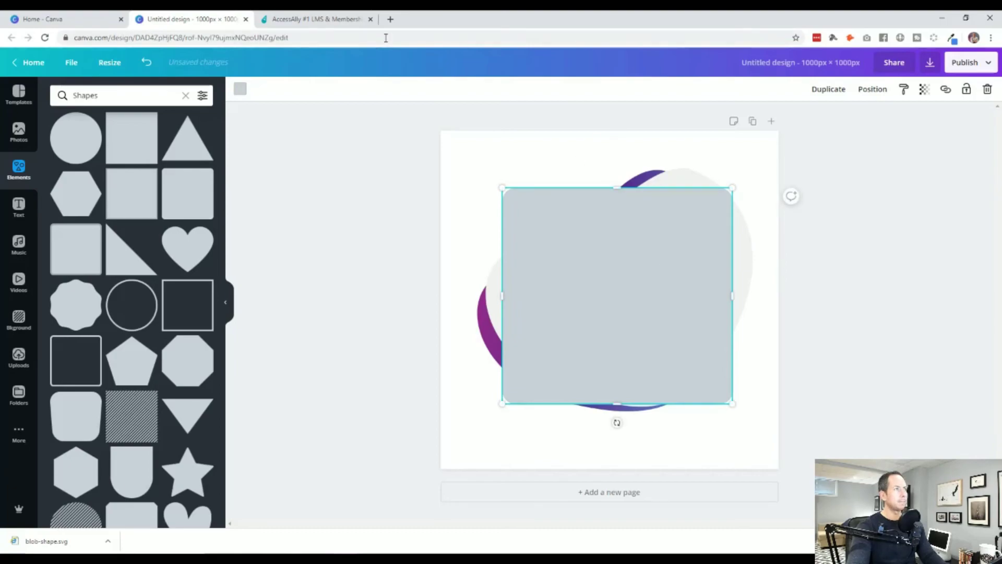
{"action": "left_click_drag", "start_coordinate": [593, 275], "coordinate": [591, 272]}
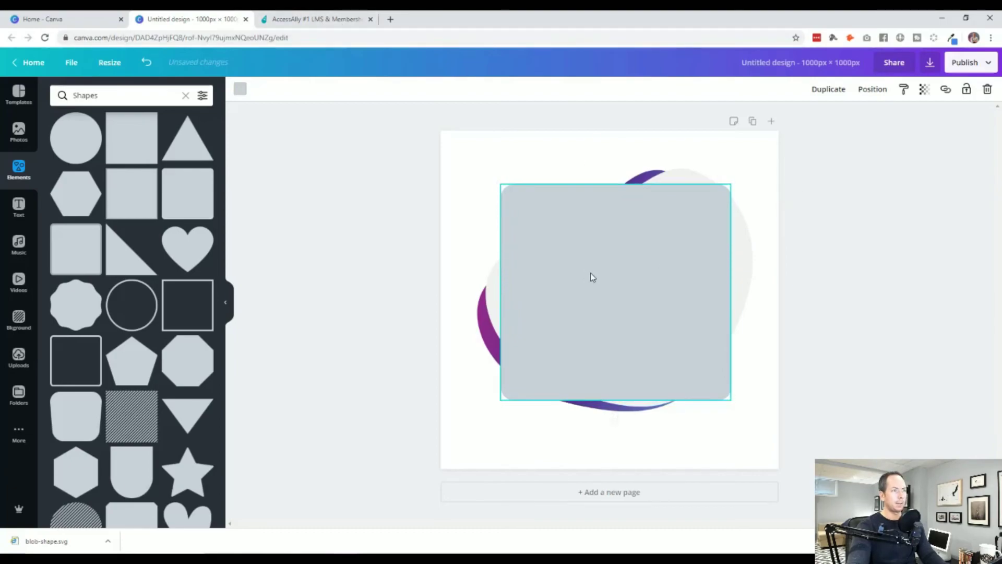
{"action": "left_click", "coordinate": [348, 463]}
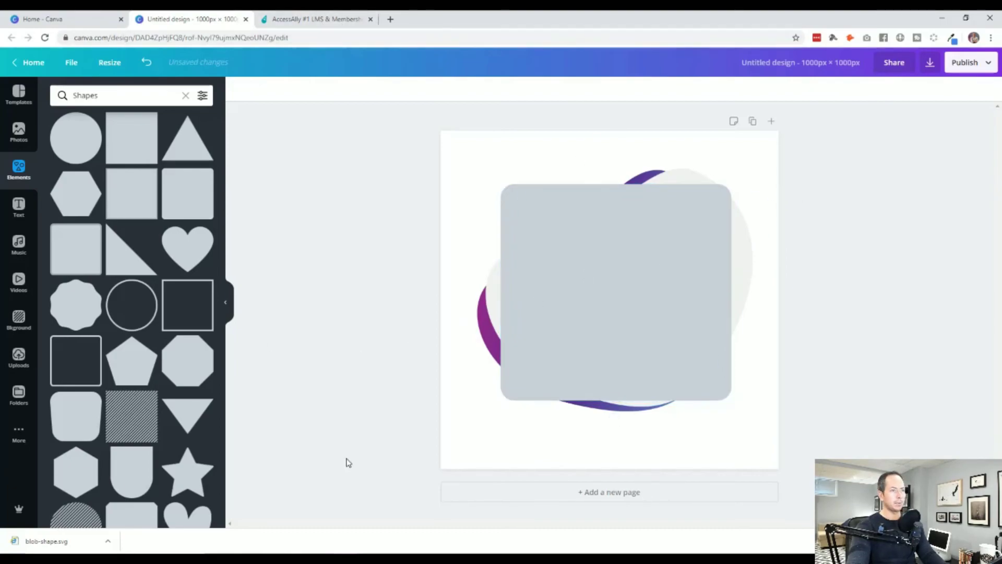
Try a white fill on the square, then revert it to light gray
{"action": "left_click", "coordinate": [665, 362]}
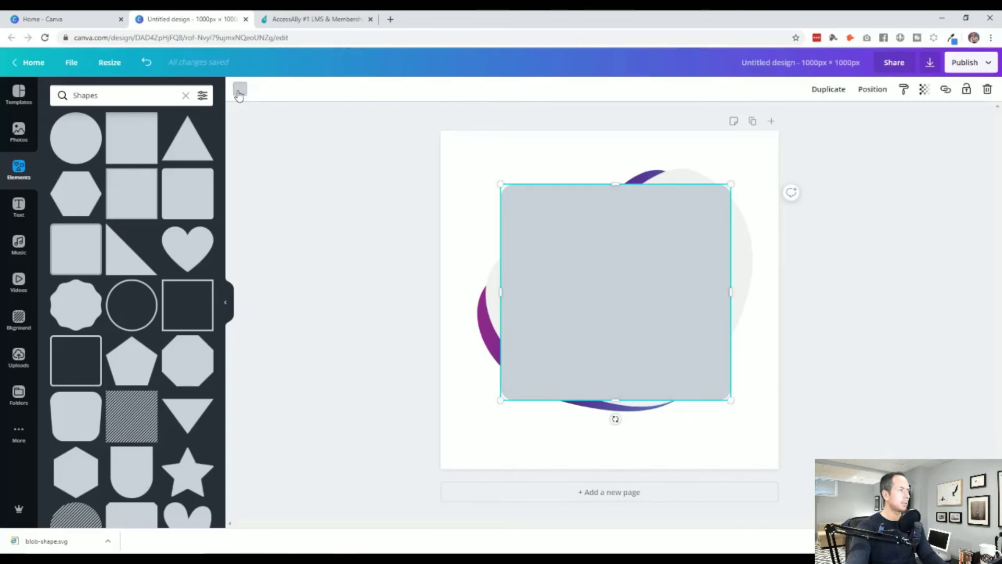
{"action": "left_click", "coordinate": [239, 93]}
{"action": "left_click", "coordinate": [202, 195]}
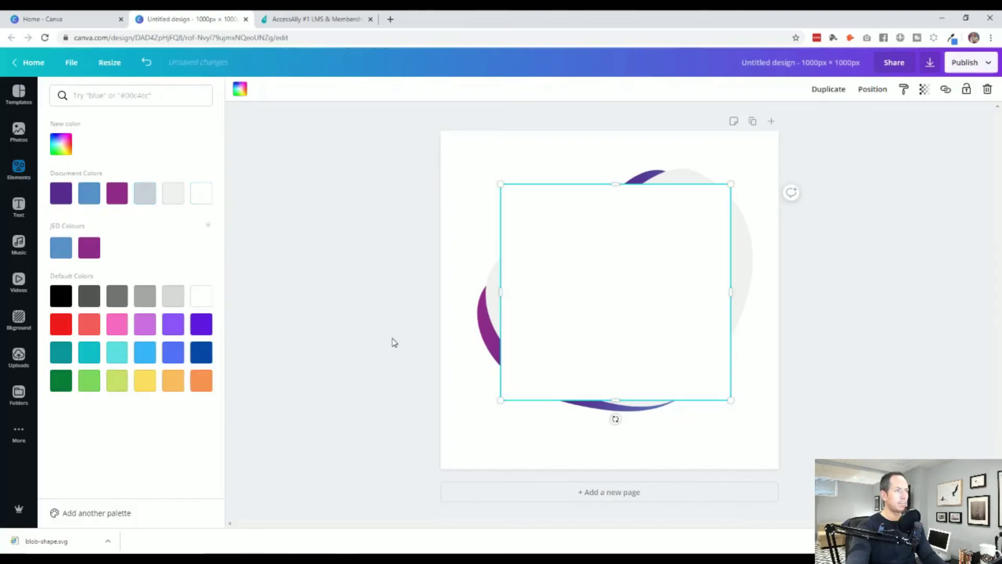
{"action": "left_click", "coordinate": [144, 193]}
{"action": "left_click", "coordinate": [440, 257]}
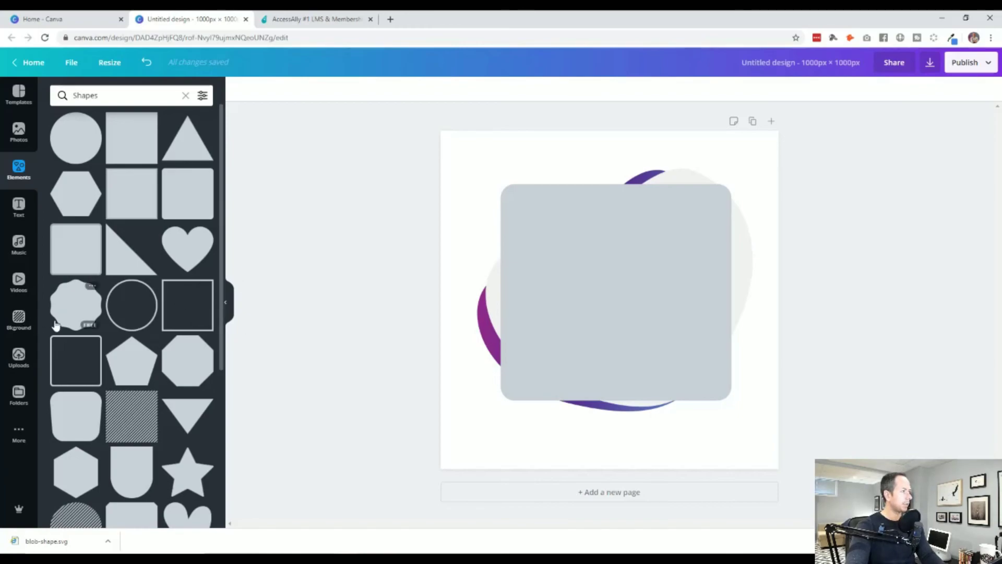
Add the soft shadow strip upload and resize it below the grey card
{"action": "left_click", "coordinate": [20, 356]}
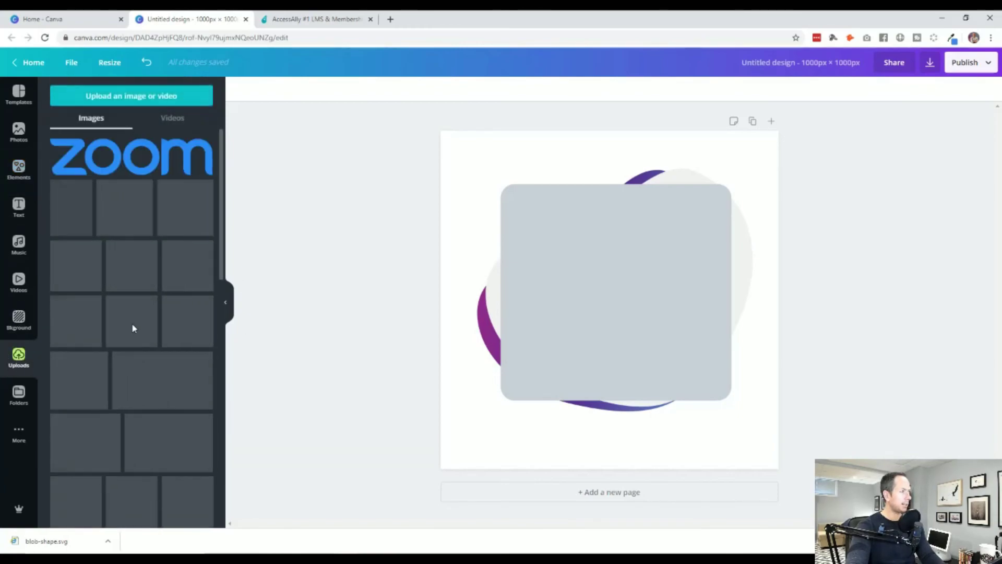
{"action": "scroll", "coordinate": [132, 326], "scroll_direction": "down", "scroll_amount": 1}
{"action": "scroll", "coordinate": [133, 328], "scroll_direction": "down", "scroll_amount": 6}
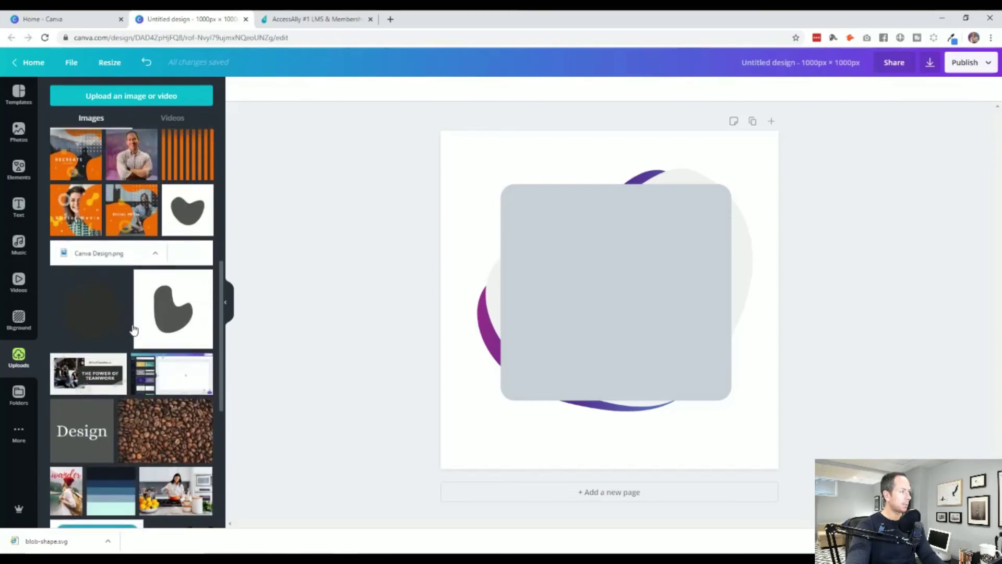
{"action": "scroll", "coordinate": [148, 328], "scroll_direction": "down", "scroll_amount": 10}
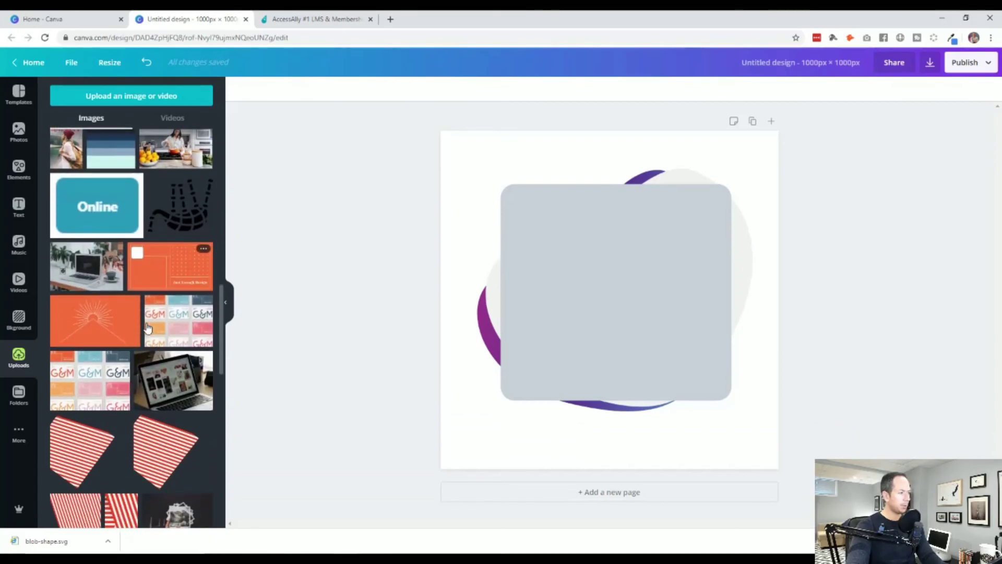
{"action": "scroll", "coordinate": [147, 328], "scroll_direction": "down", "scroll_amount": 12}
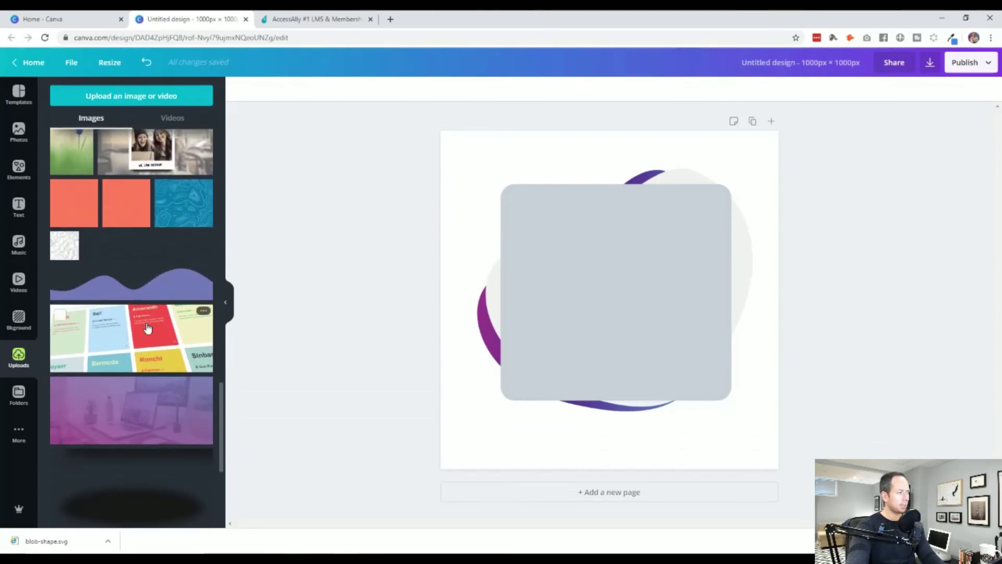
{"action": "scroll", "coordinate": [148, 329], "scroll_direction": "down", "scroll_amount": 5}
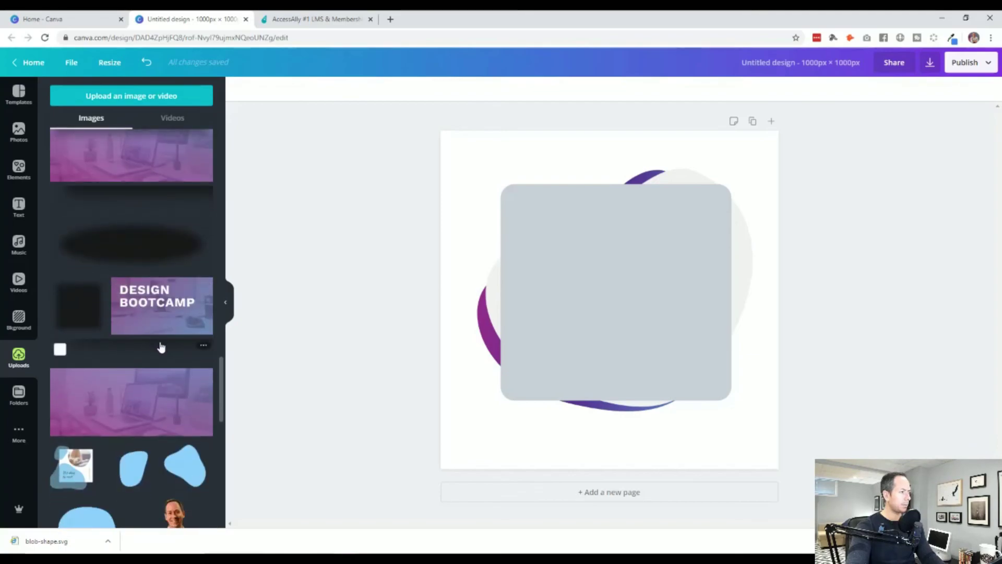
{"action": "left_click", "coordinate": [105, 348]}
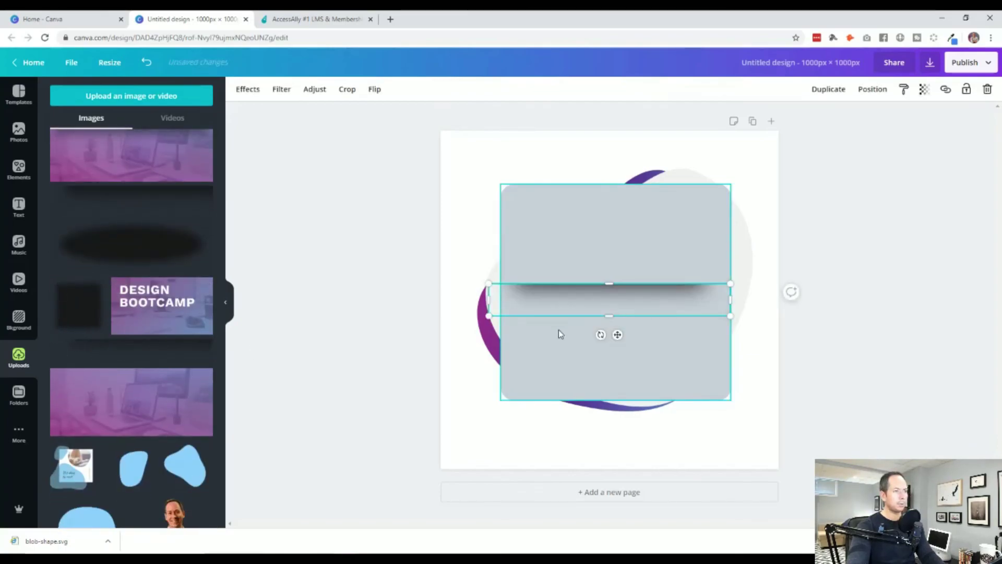
{"action": "left_click_drag", "start_coordinate": [584, 308], "coordinate": [605, 417]}
{"action": "left_click_drag", "start_coordinate": [755, 429], "coordinate": [728, 425]}
{"action": "left_click", "coordinate": [761, 429]}
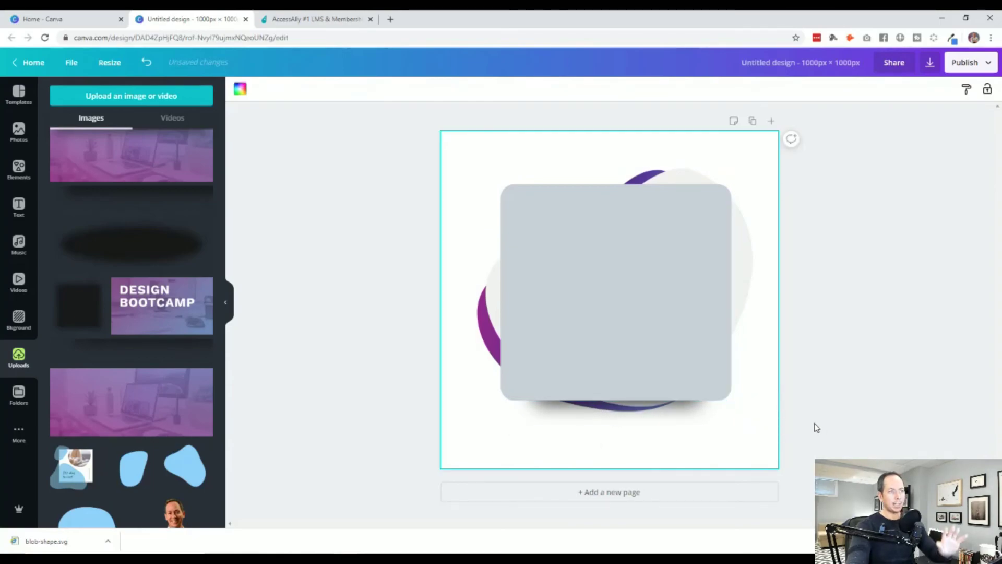
{"action": "left_click", "coordinate": [677, 417]}
{"action": "left_click", "coordinate": [792, 405]}
Add the dark ellipse upload, fit it under the card, and fade it to 24 transparency
{"action": "left_click", "coordinate": [210, 260]}
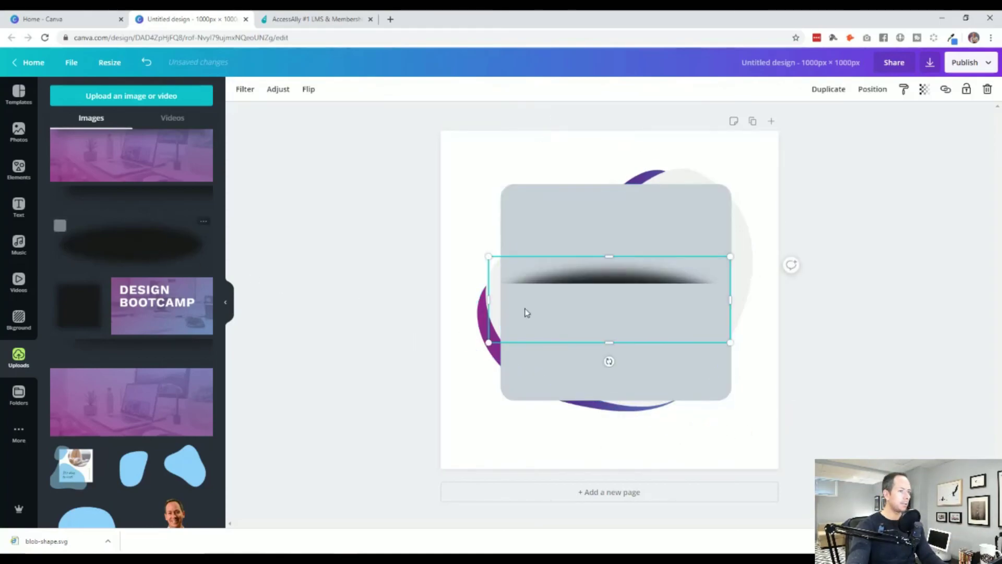
{"action": "left_click_drag", "start_coordinate": [615, 309], "coordinate": [628, 443]}
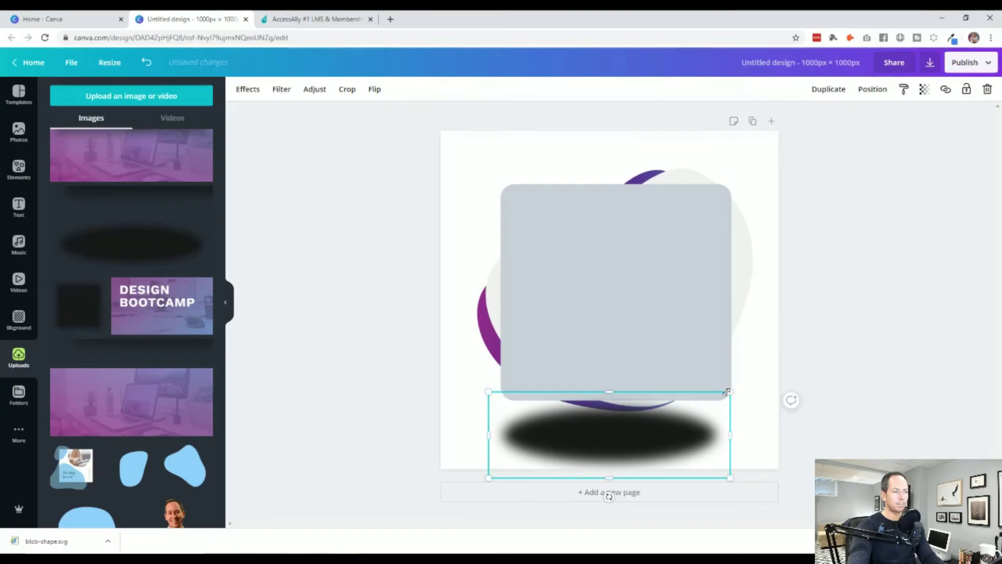
{"action": "left_click_drag", "start_coordinate": [727, 391], "coordinate": [700, 398]}
{"action": "left_click_drag", "start_coordinate": [624, 454], "coordinate": [631, 455]}
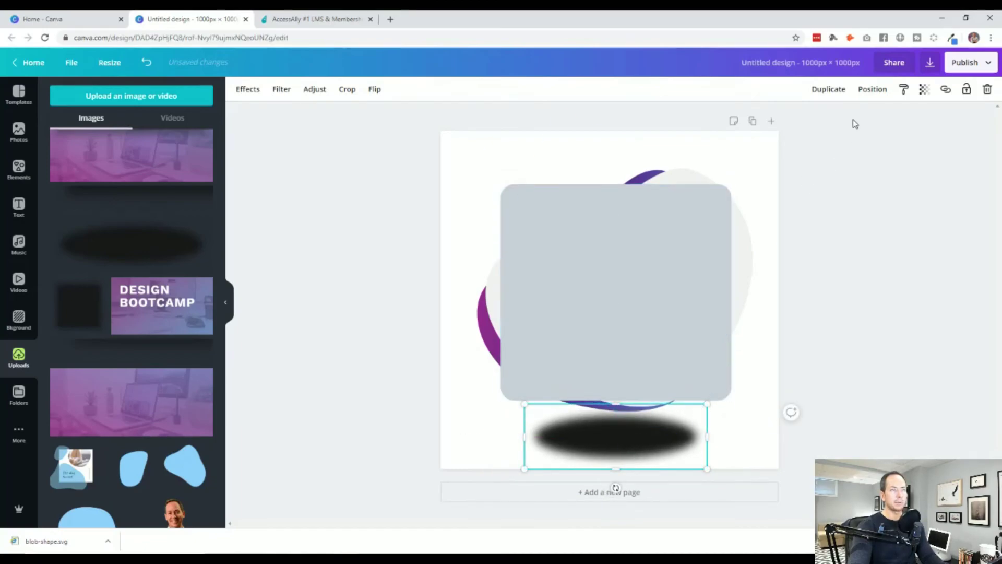
{"action": "left_click", "coordinate": [924, 90]}
{"action": "left_click_drag", "start_coordinate": [885, 111], "coordinate": [841, 118]}
{"action": "left_click", "coordinate": [868, 356]}
{"action": "left_click", "coordinate": [655, 455]}
Delete the ellipse shadow and add the blurred dark square, enlarged to about 800 by 800
{"action": "key", "text": "Delete"}
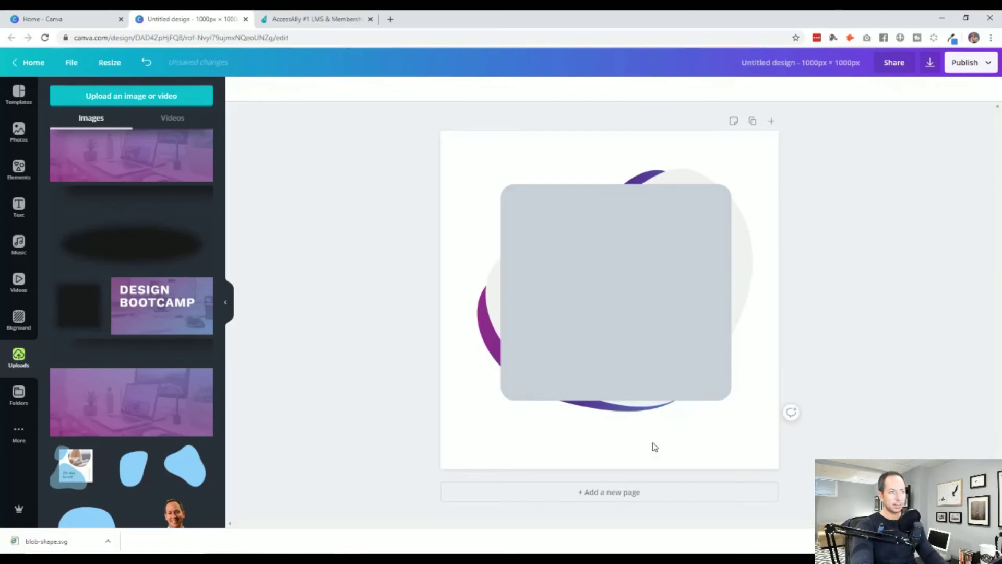
{"action": "left_click", "coordinate": [88, 318]}
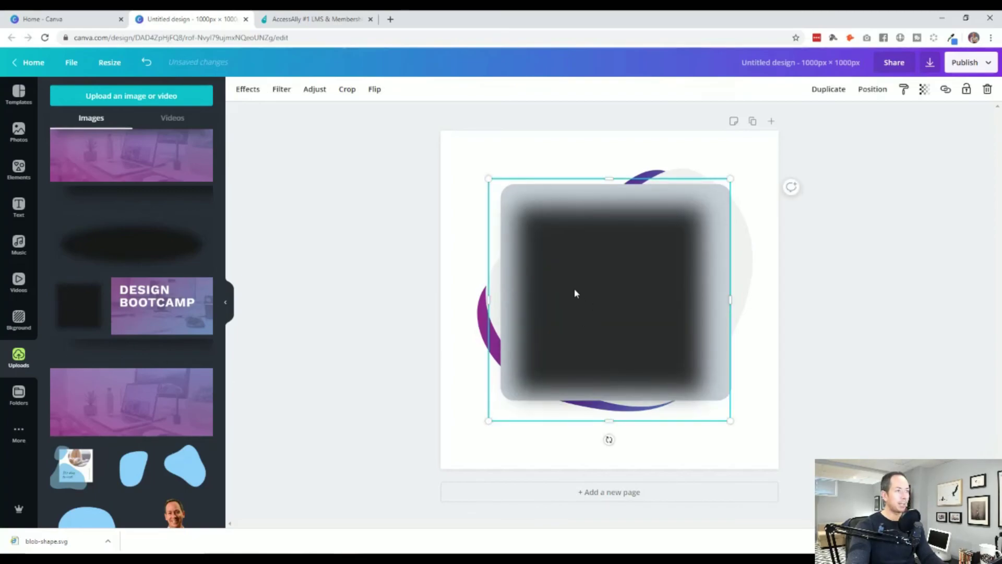
{"action": "left_click_drag", "start_coordinate": [576, 293], "coordinate": [578, 279]}
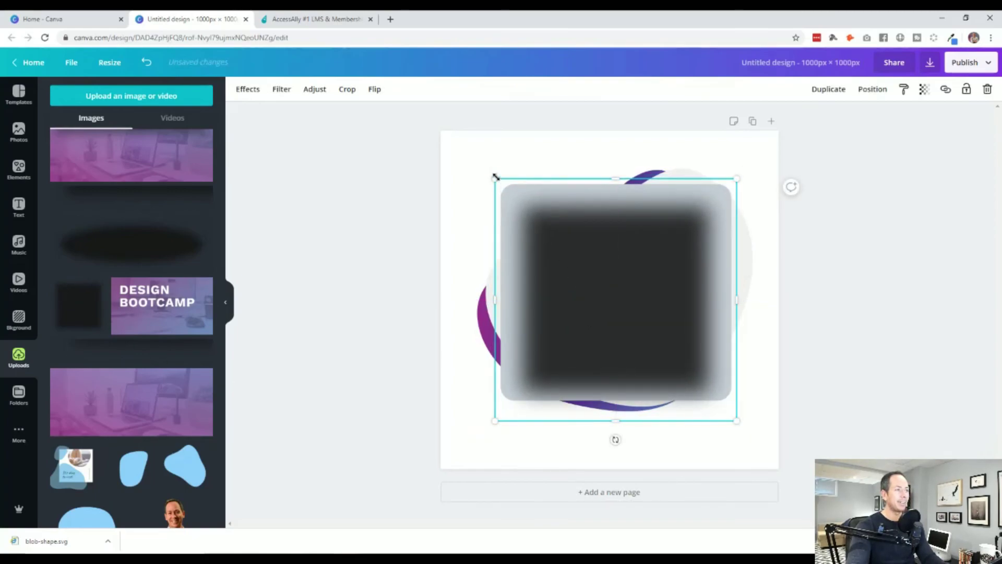
{"action": "left_click_drag", "start_coordinate": [495, 178], "coordinate": [479, 159]}
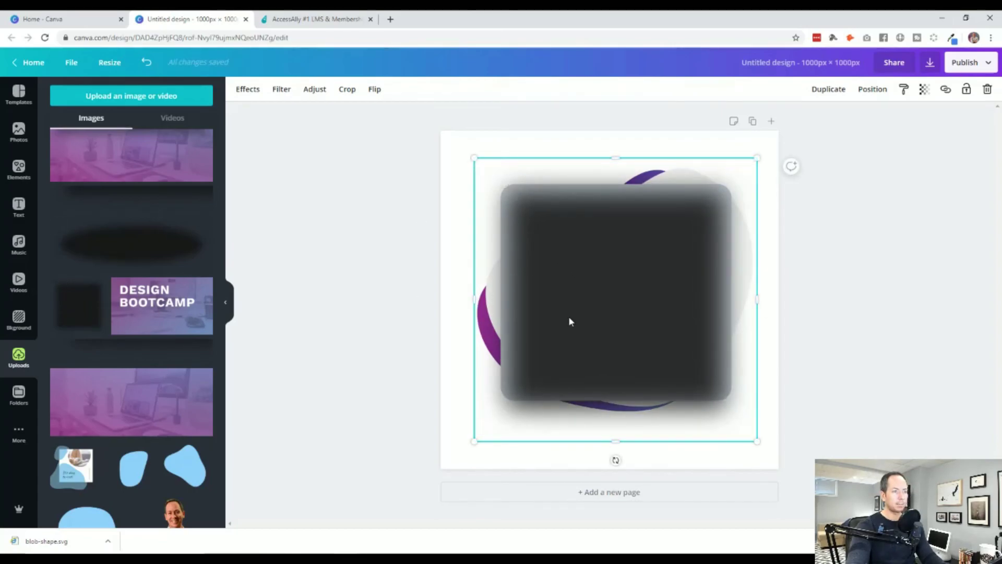
{"action": "key", "text": "Up"}
{"action": "key", "text": "Up"}
{"action": "key", "text": "Up"}
{"action": "key", "text": "Up"}
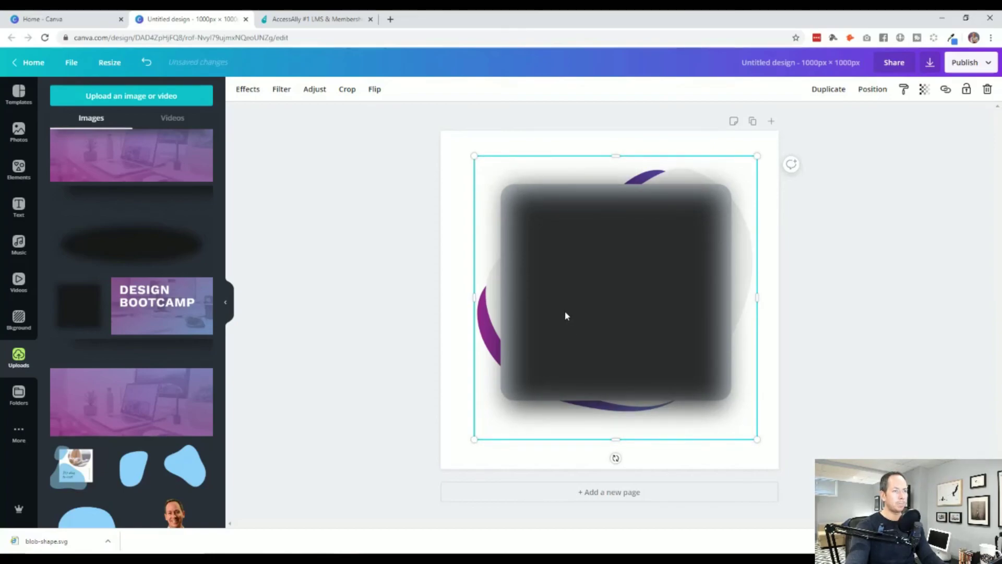
Bring the grey rounded rectangle in front of the blurred square
{"action": "left_click_drag", "start_coordinate": [566, 313], "coordinate": [707, 304]}
{"action": "left_click", "coordinate": [564, 304]}
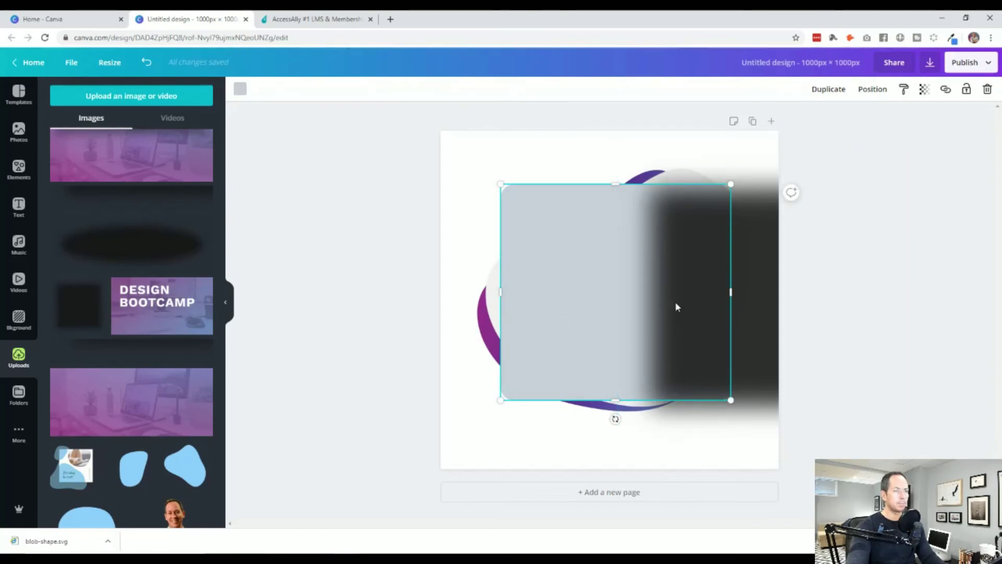
{"action": "right_click", "coordinate": [544, 313]}
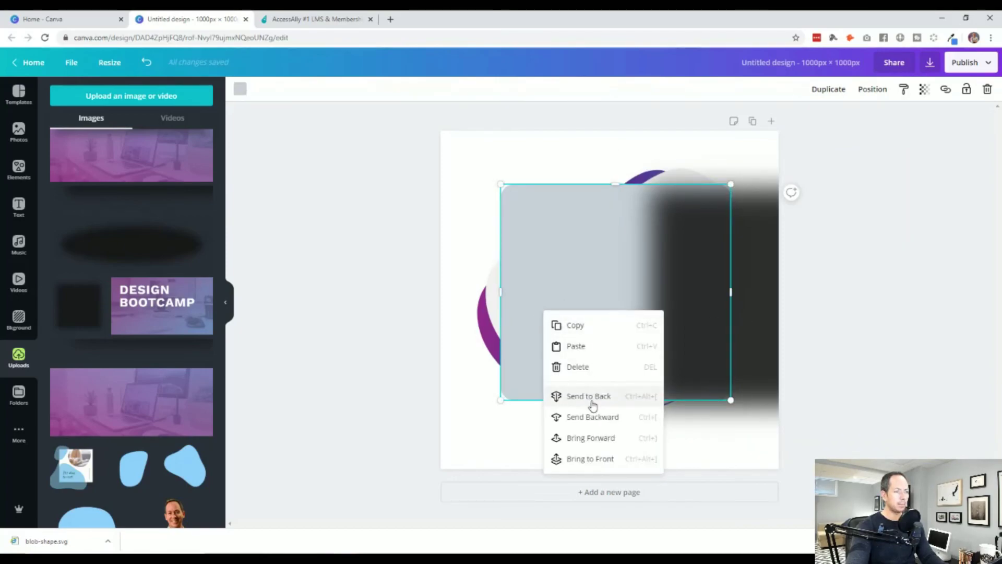
{"action": "left_click", "coordinate": [591, 459]}
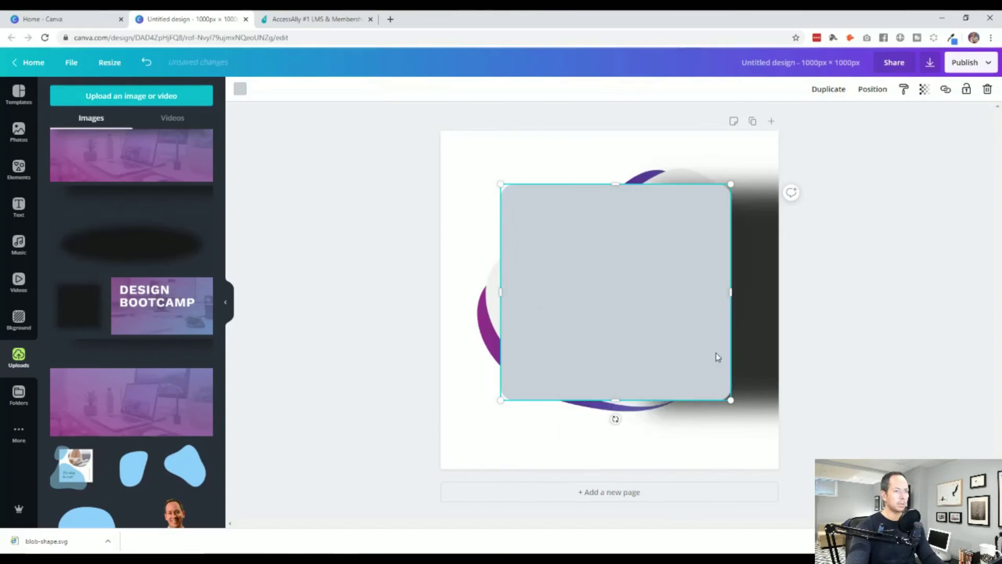
Centre the blurred square behind the card at 818 by 818 and lower its transparency
{"action": "left_click", "coordinate": [752, 315]}
{"action": "left_click_drag", "start_coordinate": [754, 324], "coordinate": [611, 320]}
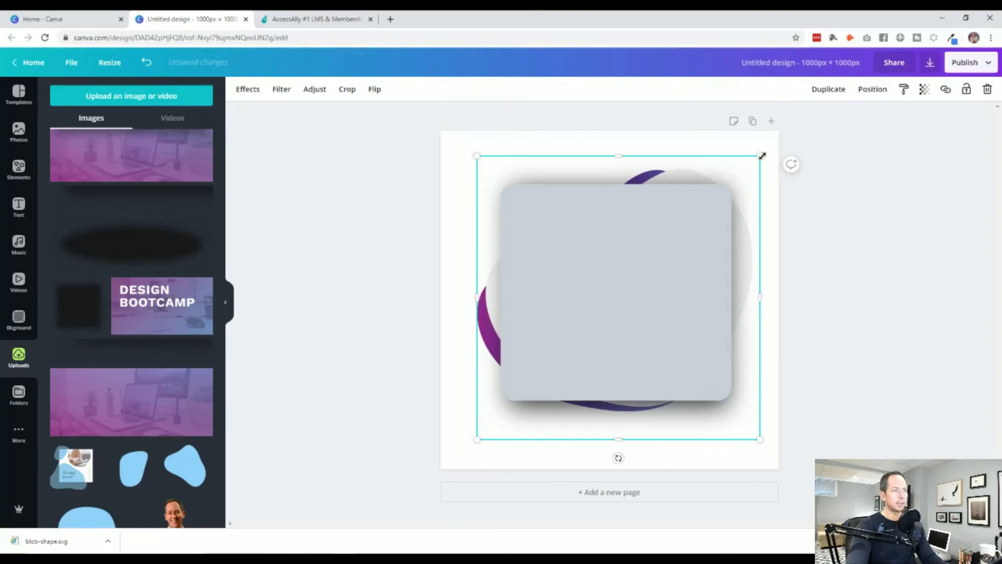
{"action": "left_click_drag", "start_coordinate": [762, 156], "coordinate": [757, 159]}
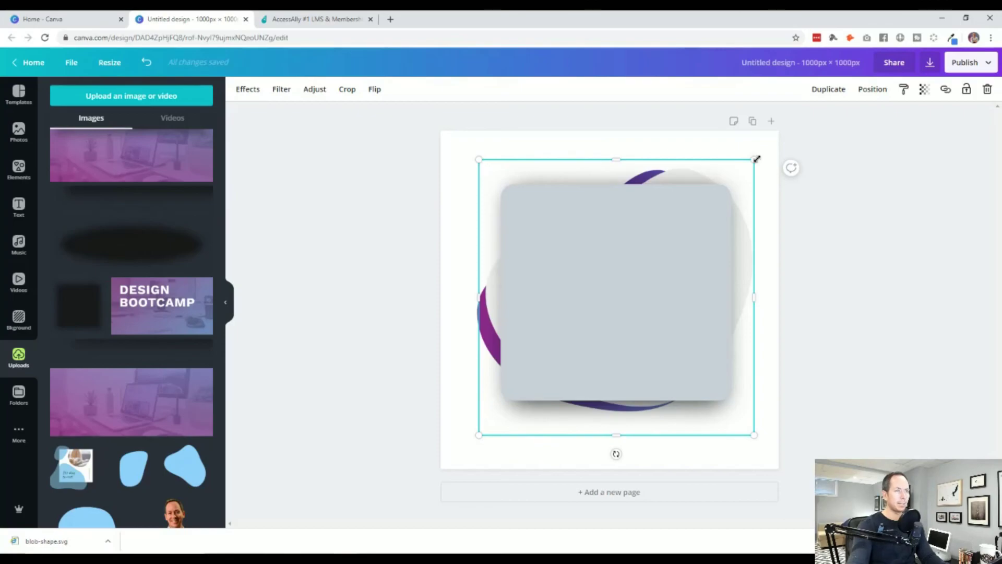
{"action": "left_click", "coordinate": [757, 159]}
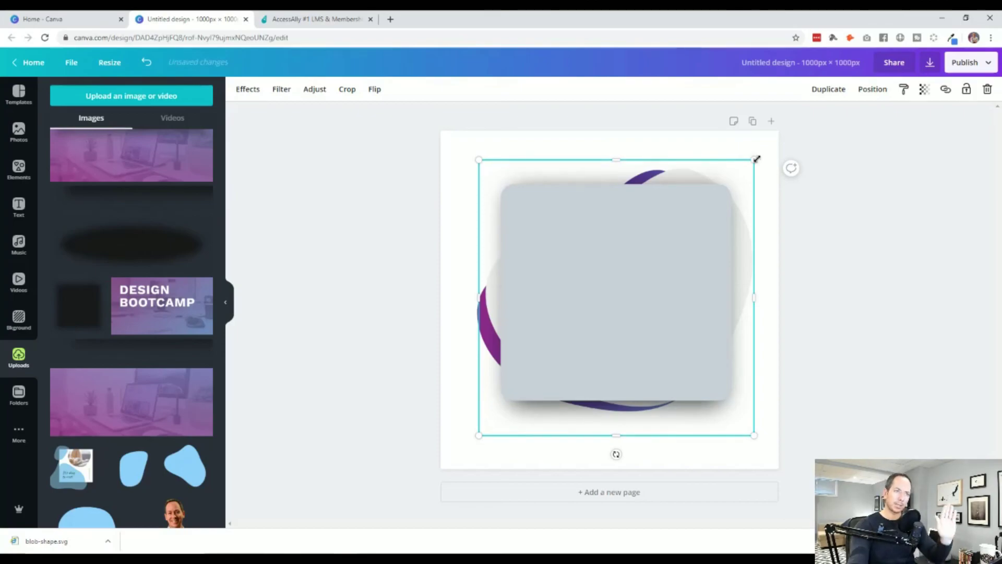
{"action": "left_click", "coordinate": [925, 91]}
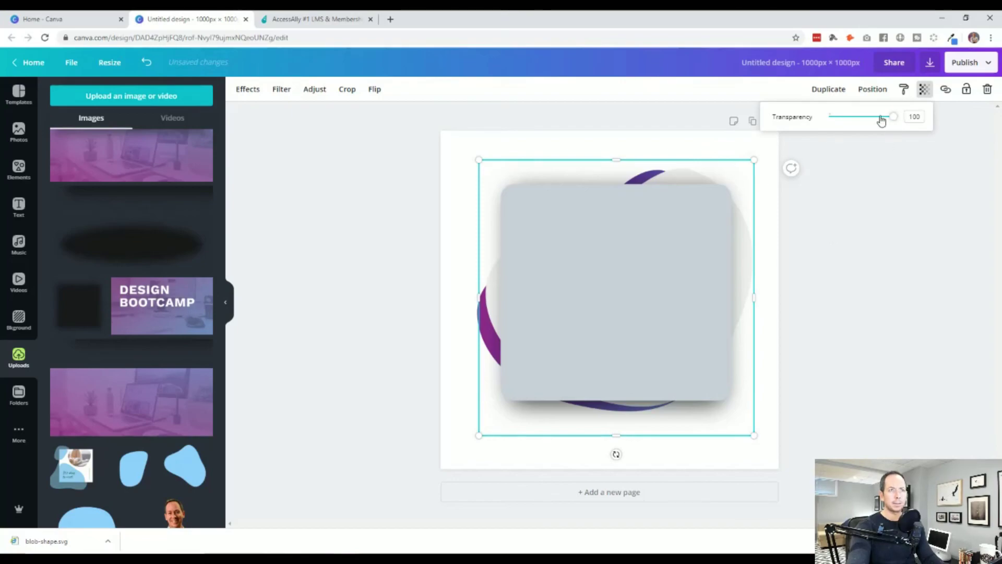
{"action": "left_click_drag", "start_coordinate": [881, 120], "coordinate": [858, 127]}
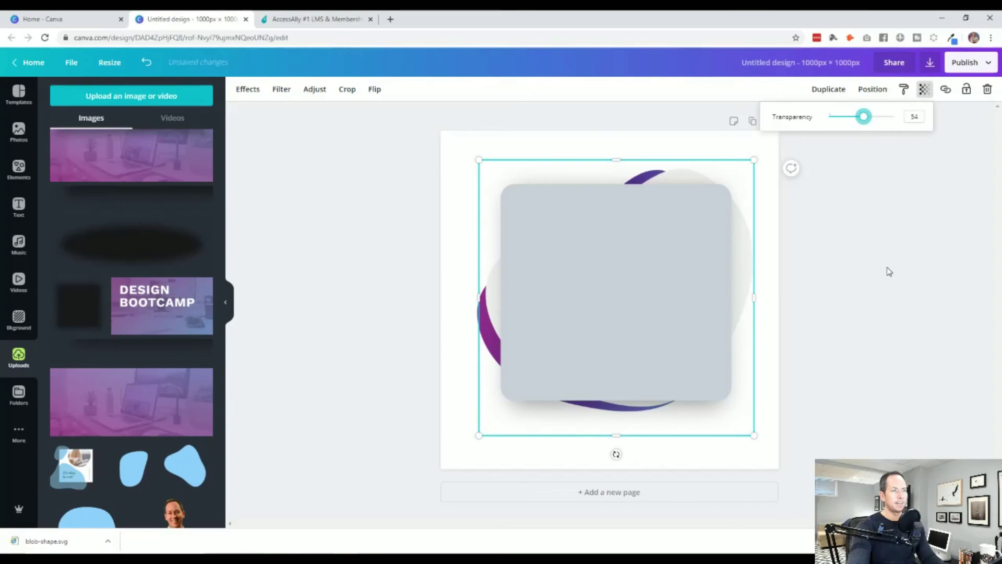
{"action": "left_click", "coordinate": [886, 289]}
Change the rounded card's fill to white
{"action": "left_click", "coordinate": [644, 296]}
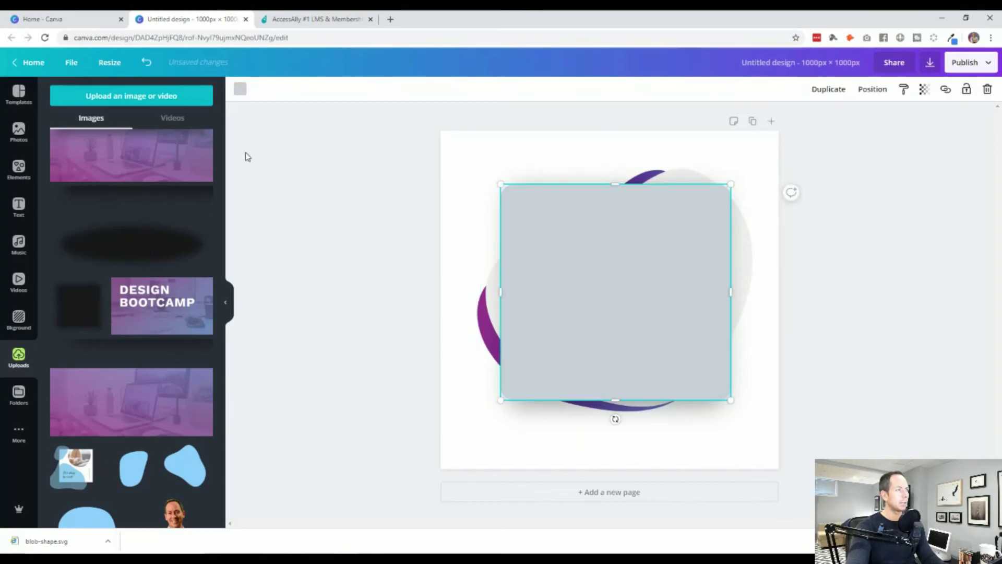
{"action": "left_click", "coordinate": [240, 90]}
{"action": "left_click", "coordinate": [203, 202]}
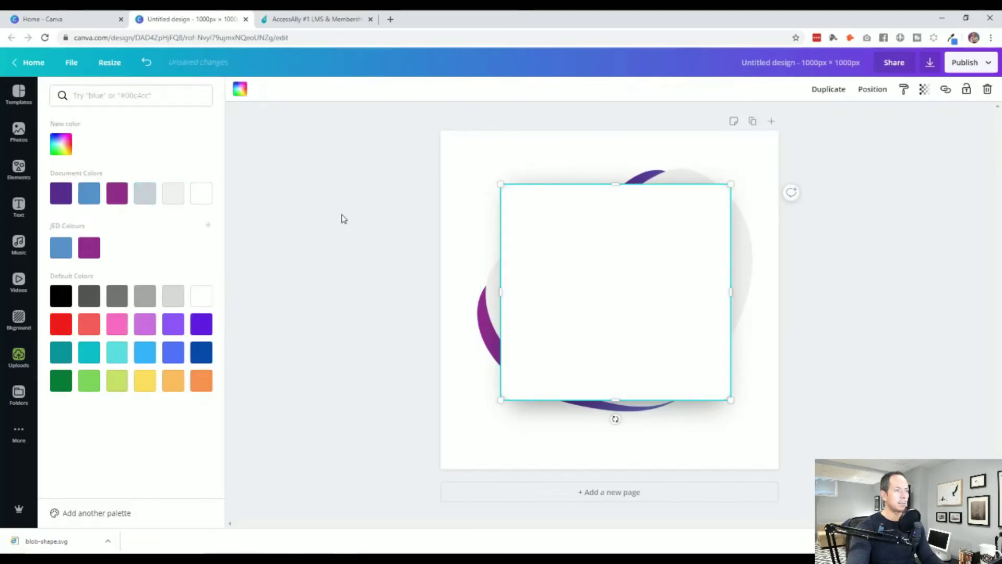
{"action": "left_click", "coordinate": [333, 219]}
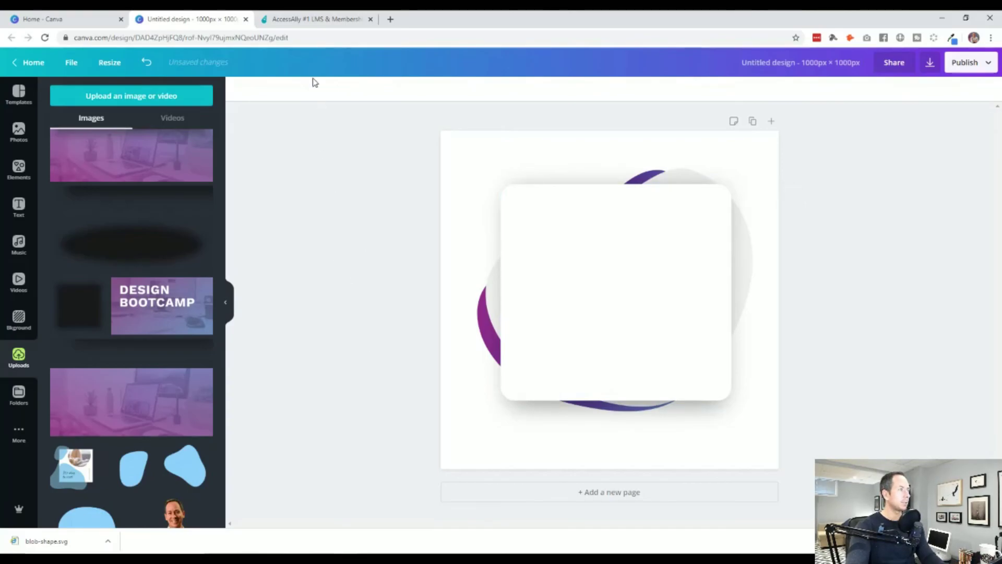
{"action": "left_click", "coordinate": [313, 20]}
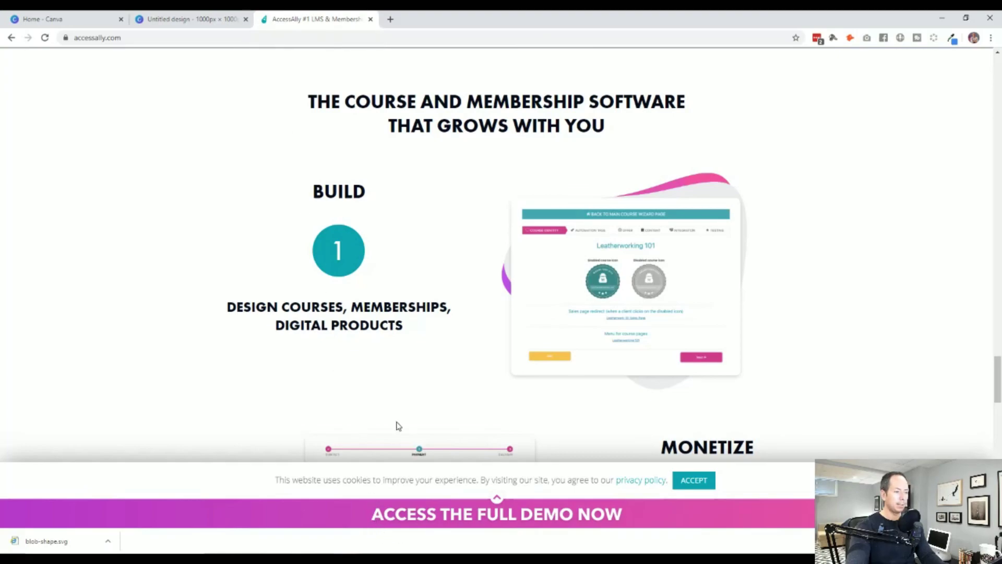
Open justenough.design in a new browser tab
{"action": "left_click", "coordinate": [391, 20]}
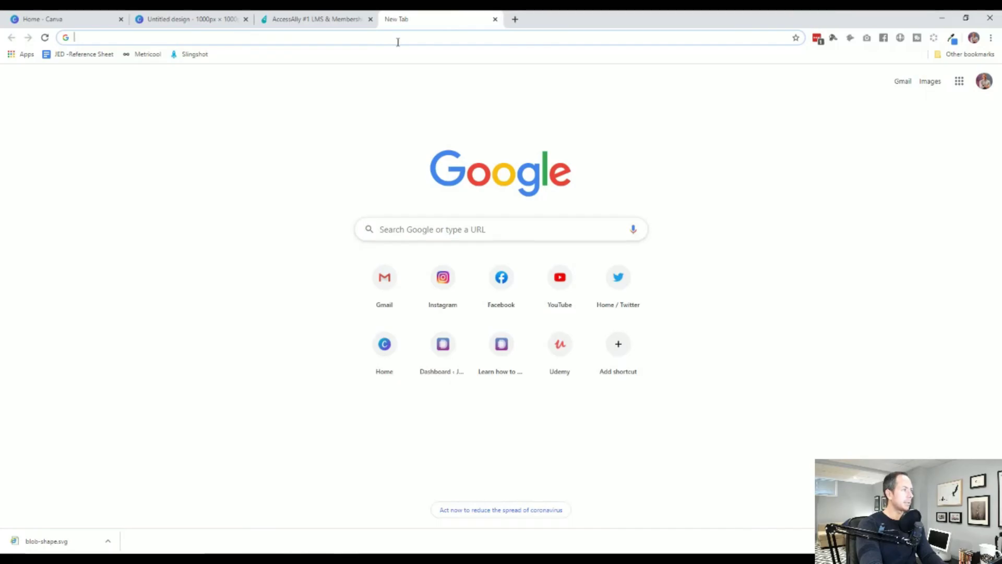
{"action": "type", "text": "just"}
{"action": "key", "text": "Return"}
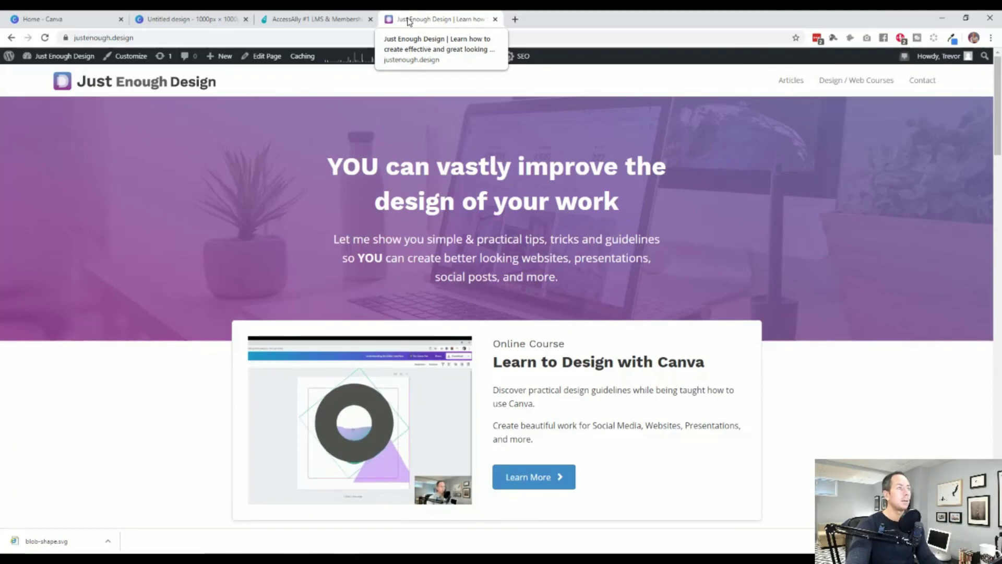
Detach the Just Enough Design tab into a small window zoomed to 50% over AccessAlly
{"action": "left_click_drag", "start_coordinate": [408, 21], "coordinate": [430, 86]}
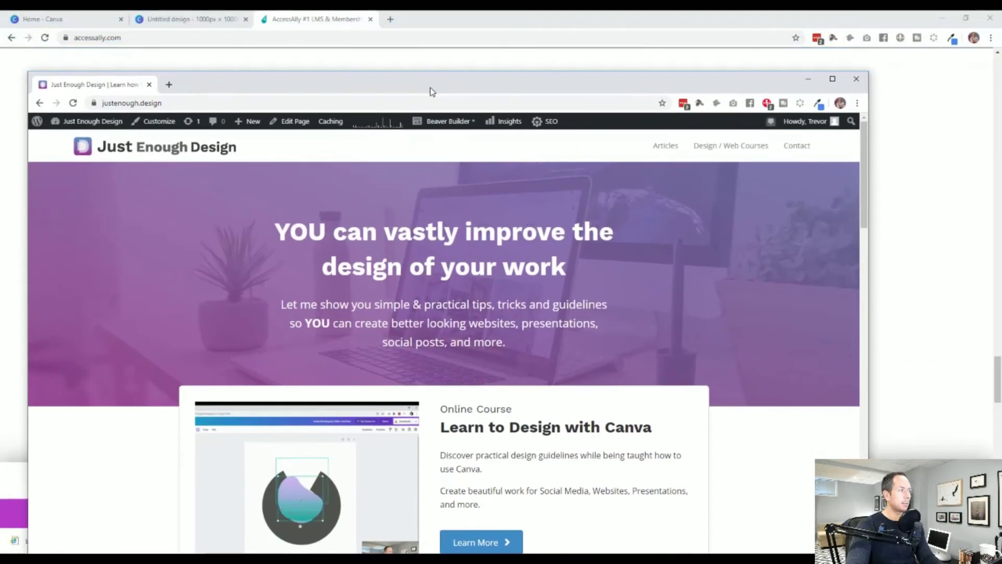
{"action": "left_click_drag", "start_coordinate": [29, 73], "coordinate": [235, 179]}
{"action": "left_click_drag", "start_coordinate": [443, 189], "coordinate": [382, 39]}
{"action": "left_click_drag", "start_coordinate": [803, 418], "coordinate": [819, 528]}
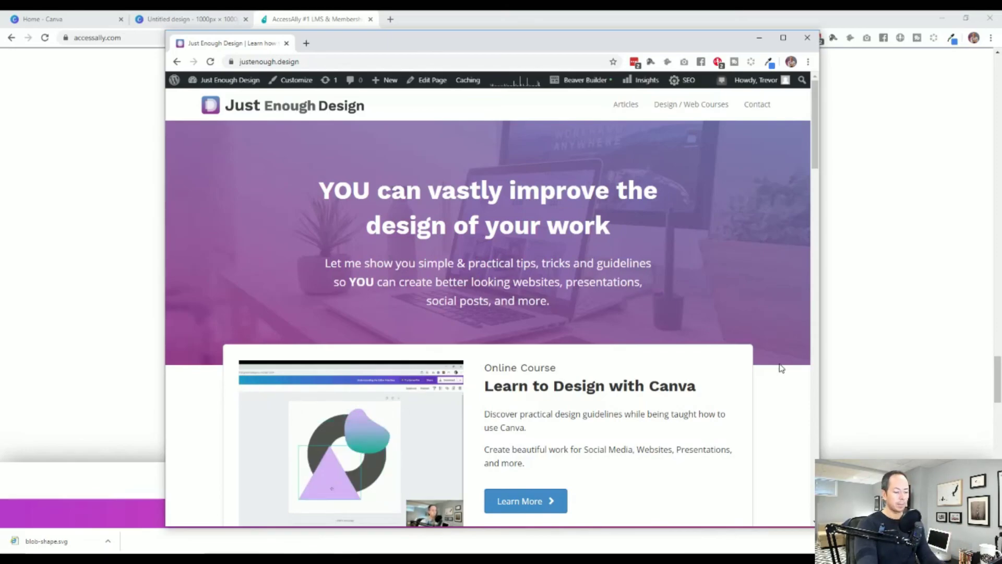
{"action": "key", "text": "ctrl+minus"}
{"action": "key", "text": "ctrl+minus"}
{"action": "key", "text": "ctrl+minus"}
{"action": "key", "text": "ctrl+minus"}
{"action": "key", "text": "ctrl+minus"}
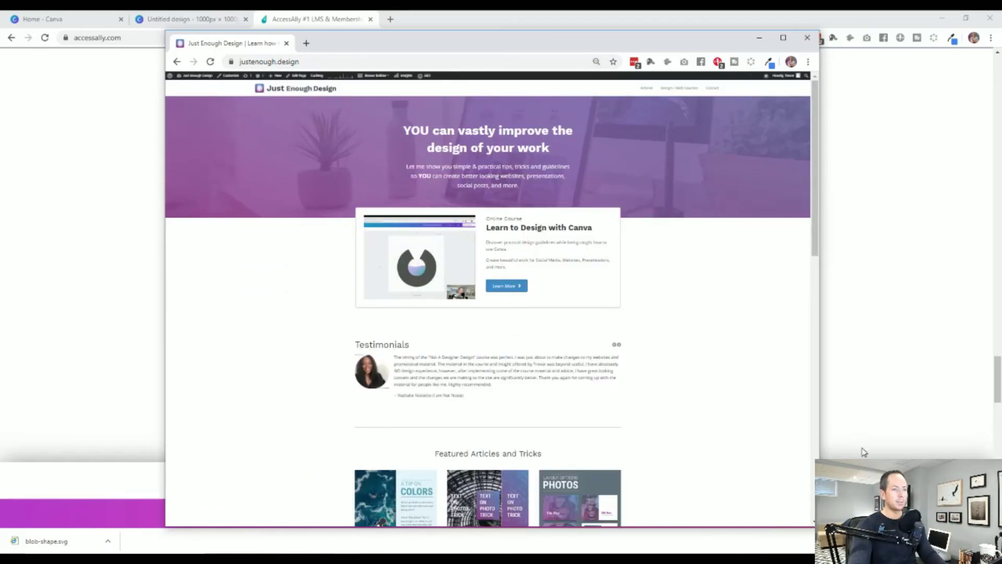
{"action": "left_click_drag", "start_coordinate": [816, 524], "coordinate": [629, 389]}
{"action": "left_click_drag", "start_coordinate": [429, 43], "coordinate": [529, 78]}
Launch Snipping Tool and snip the Just Enough Design browser window
{"action": "key", "text": "super"}
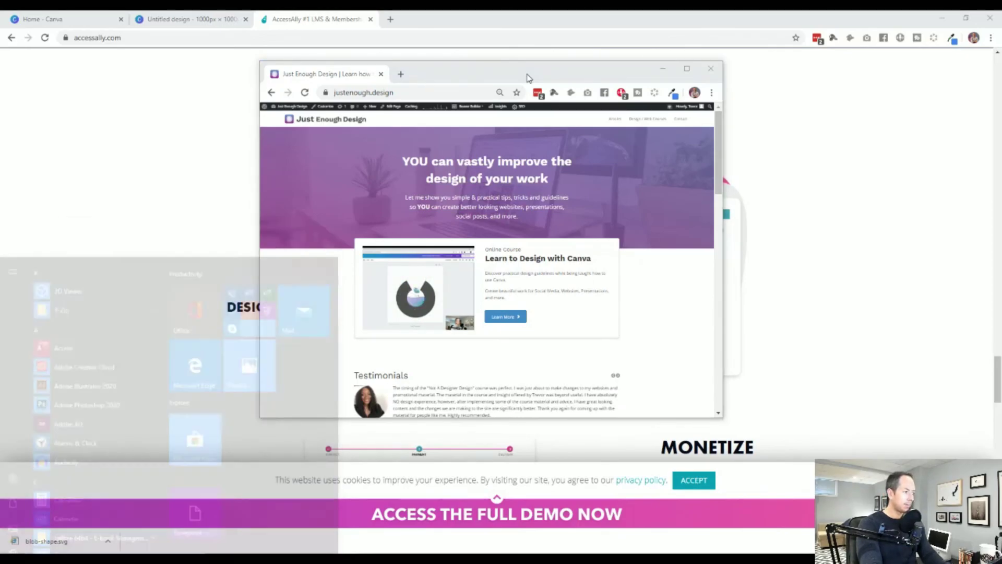
{"action": "type", "text": "snip"}
{"action": "key", "text": "Return"}
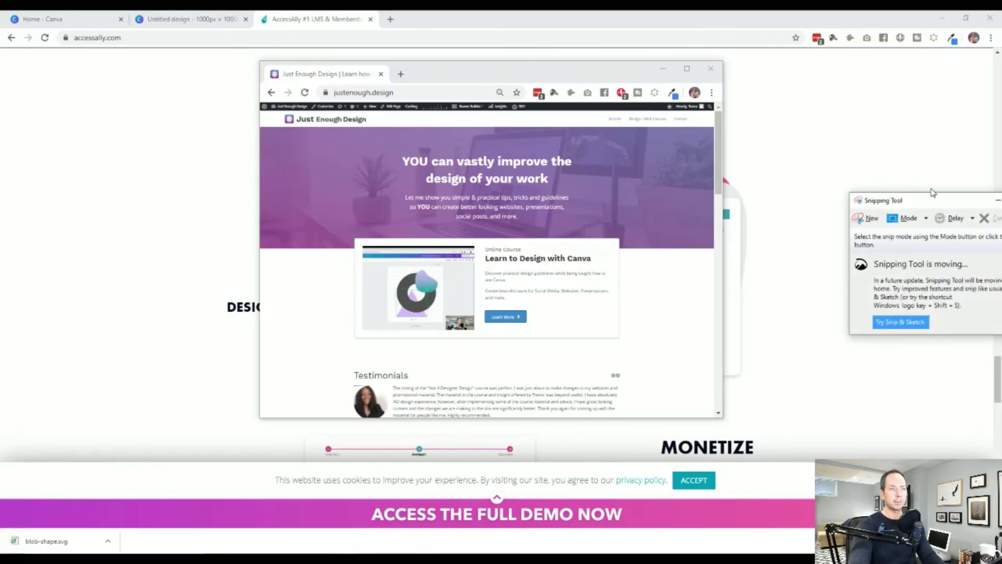
{"action": "left_click_drag", "start_coordinate": [927, 201], "coordinate": [831, 174]}
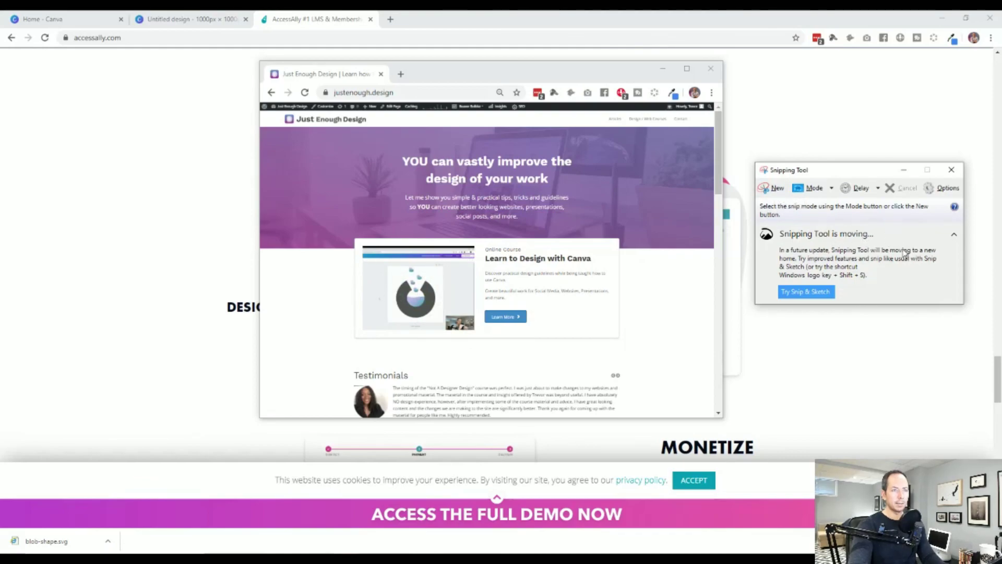
{"action": "left_click", "coordinate": [778, 191]}
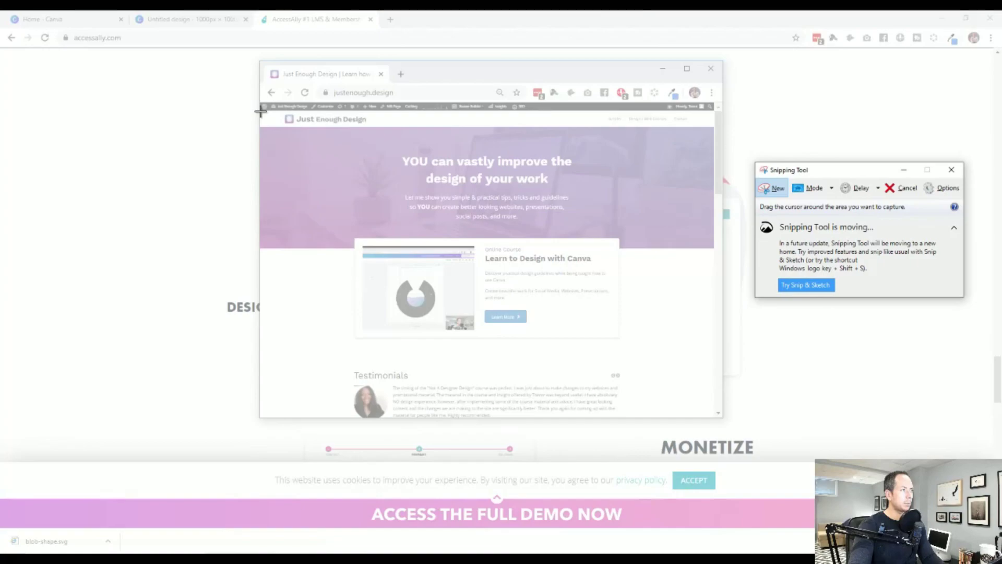
{"action": "left_click_drag", "start_coordinate": [260, 110], "coordinate": [713, 417]}
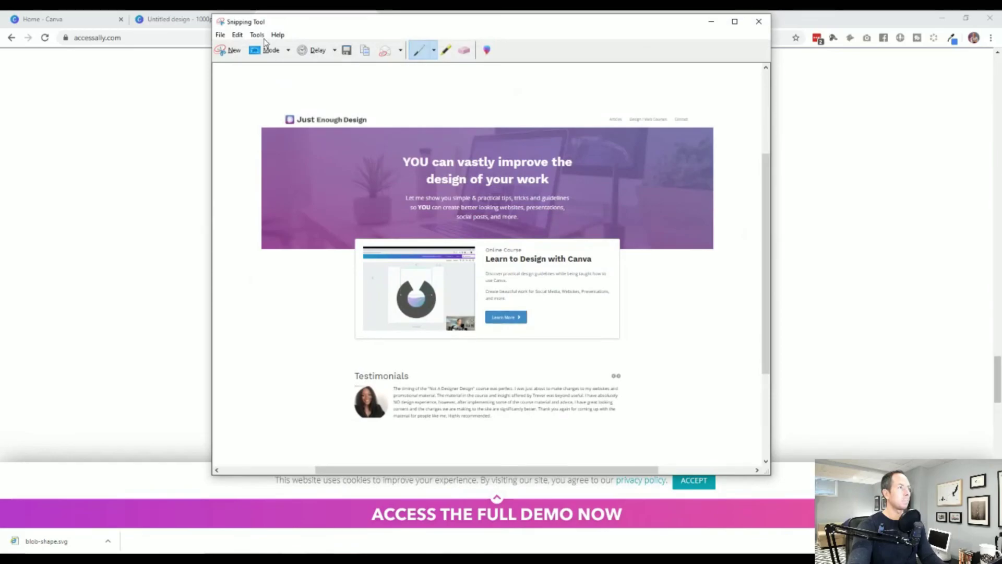
{"action": "left_click", "coordinate": [238, 35]}
Copy the snip, paste it into the Canva design, and move it up within the white card
{"action": "left_click", "coordinate": [244, 46]}
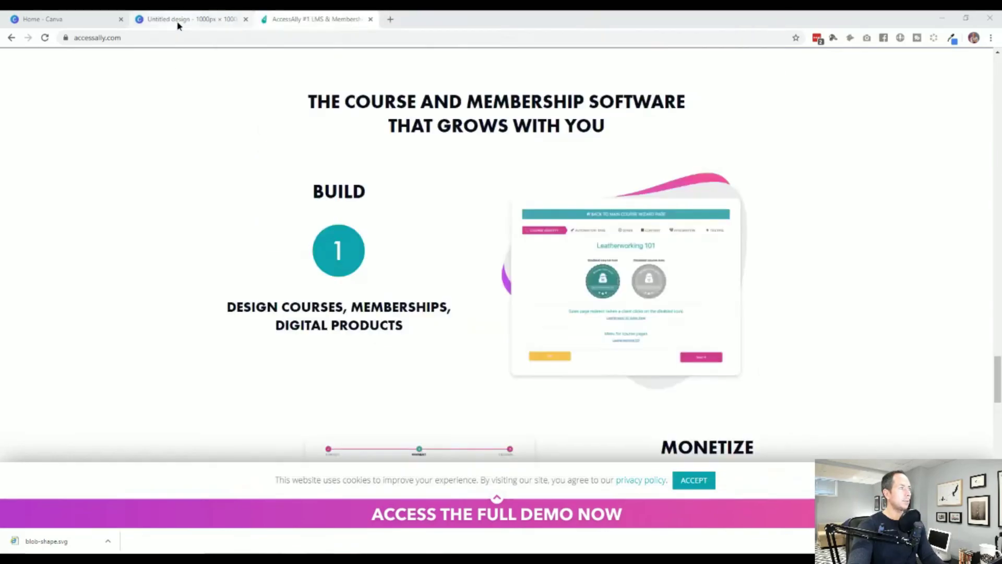
{"action": "left_click", "coordinate": [177, 21]}
{"action": "key", "text": "ctrl+v"}
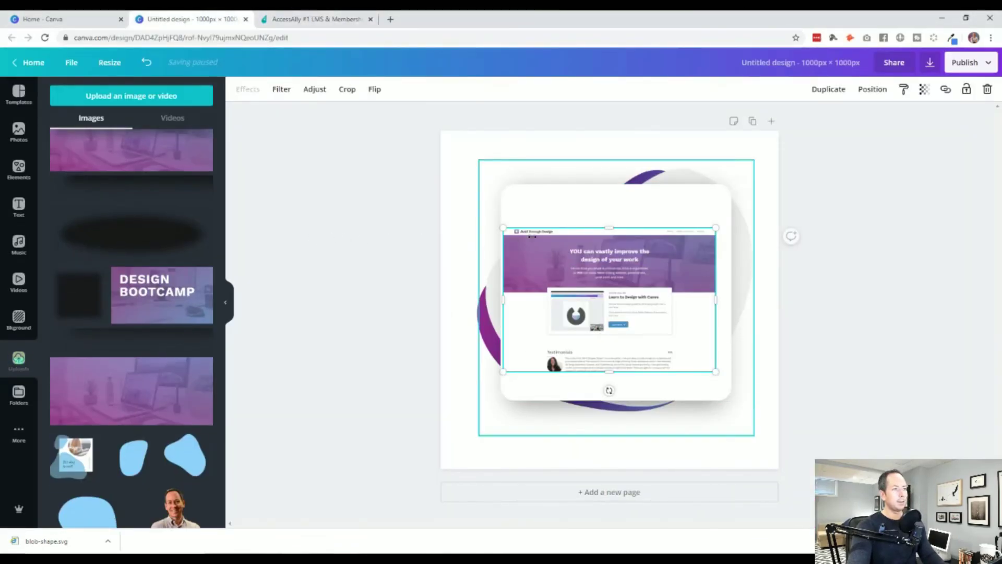
{"action": "left_click_drag", "start_coordinate": [586, 249], "coordinate": [585, 233]}
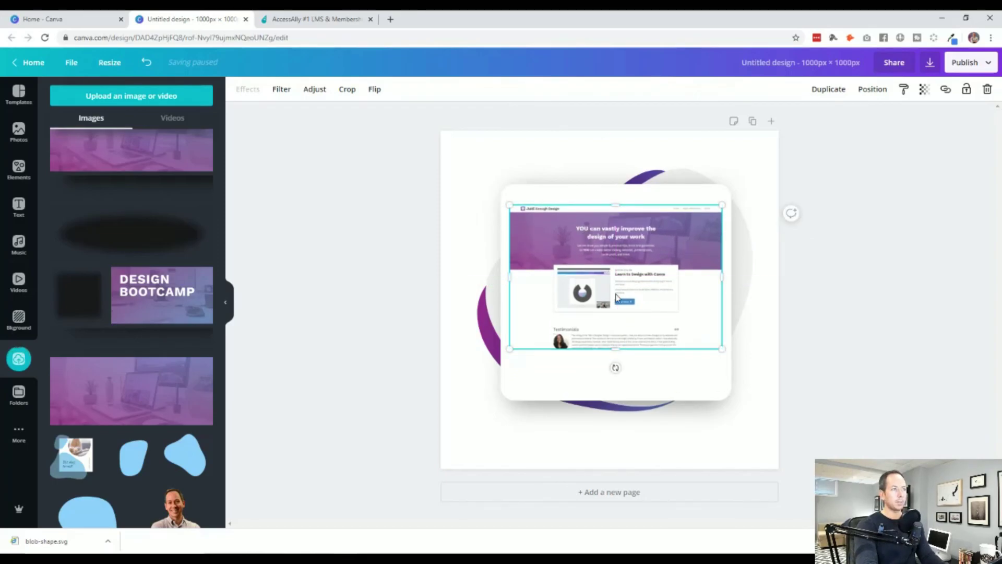
Move the Snipping Tool window aside and make the Just Enough Design window narrower
{"action": "left_click", "coordinate": [313, 19]}
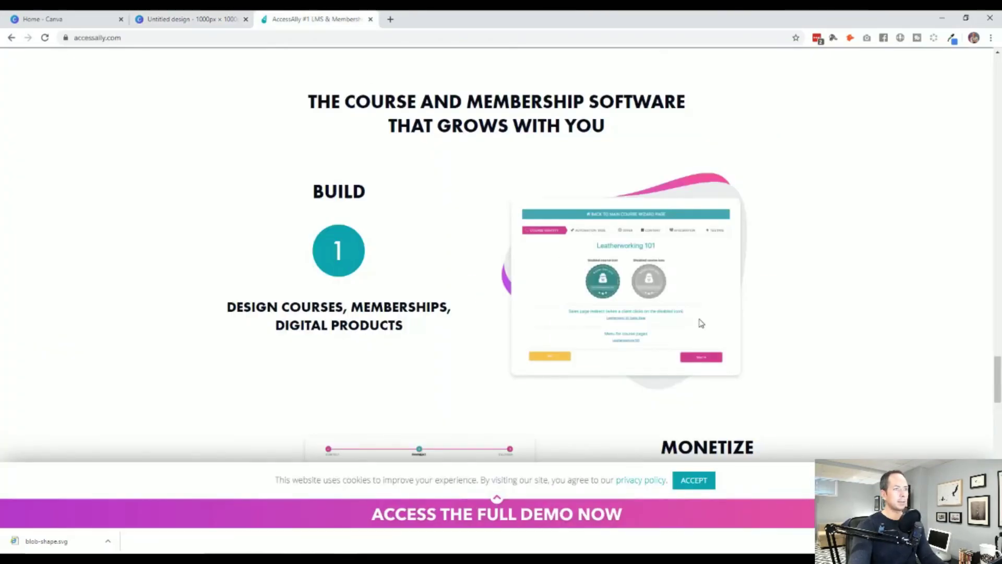
{"action": "left_click", "coordinate": [206, 16]}
{"action": "key", "text": "alt+Tab"}
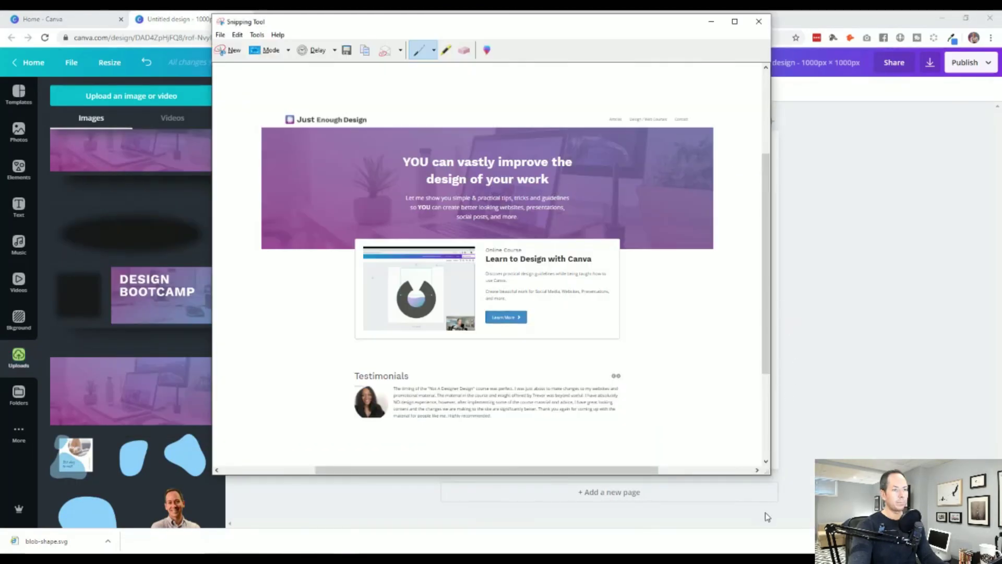
{"action": "mouse_move", "coordinate": [772, 473]}
{"action": "left_mouse_down"}
{"action": "mouse_move", "coordinate": [699, 466]}
{"action": "mouse_move", "coordinate": [771, 470]}
{"action": "left_mouse_up"}
{"action": "left_click_drag", "start_coordinate": [461, 27], "coordinate": [820, 119]}
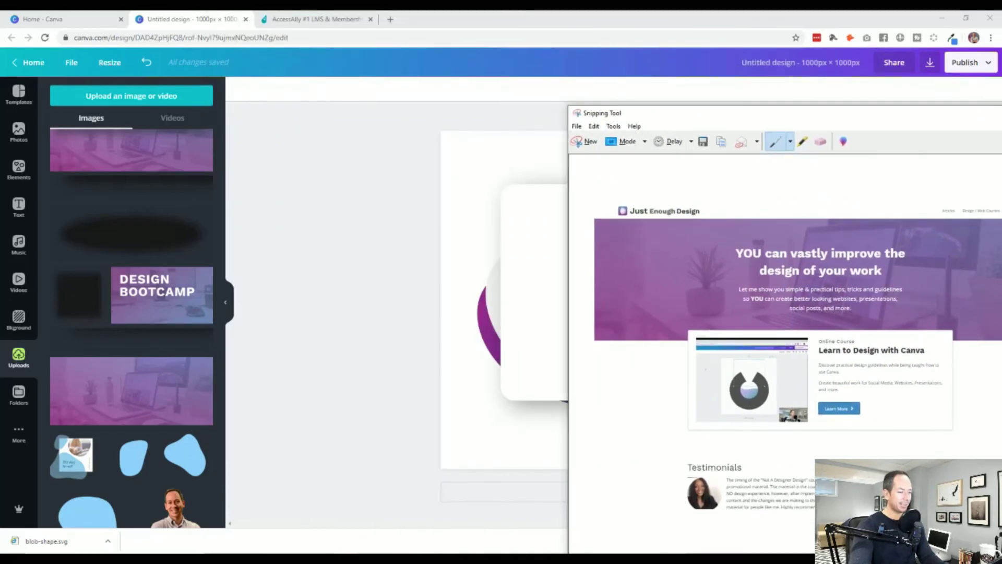
{"action": "key", "text": "alt+Tab"}
{"action": "key", "text": "alt+Tab"}
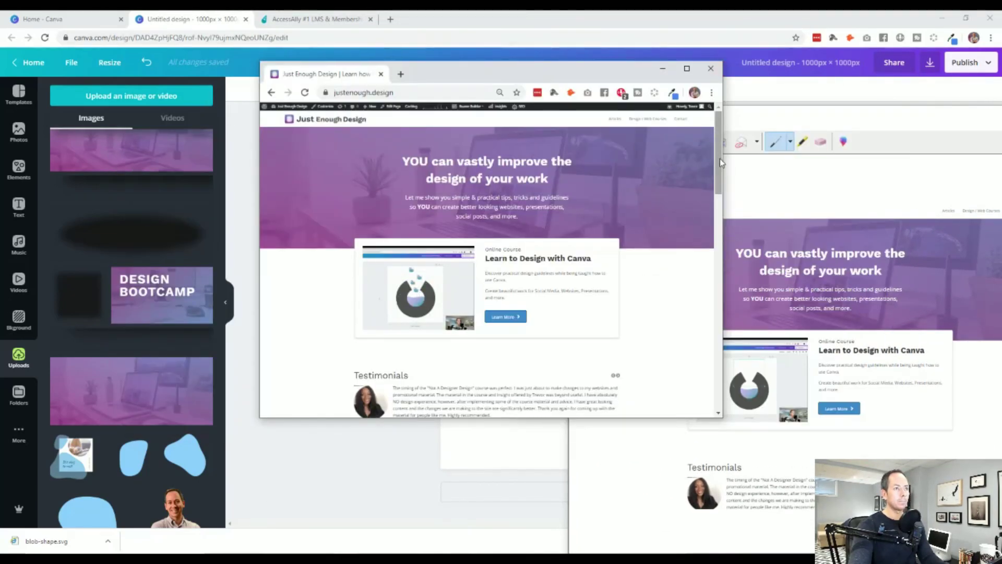
{"action": "left_click_drag", "start_coordinate": [722, 158], "coordinate": [635, 171]}
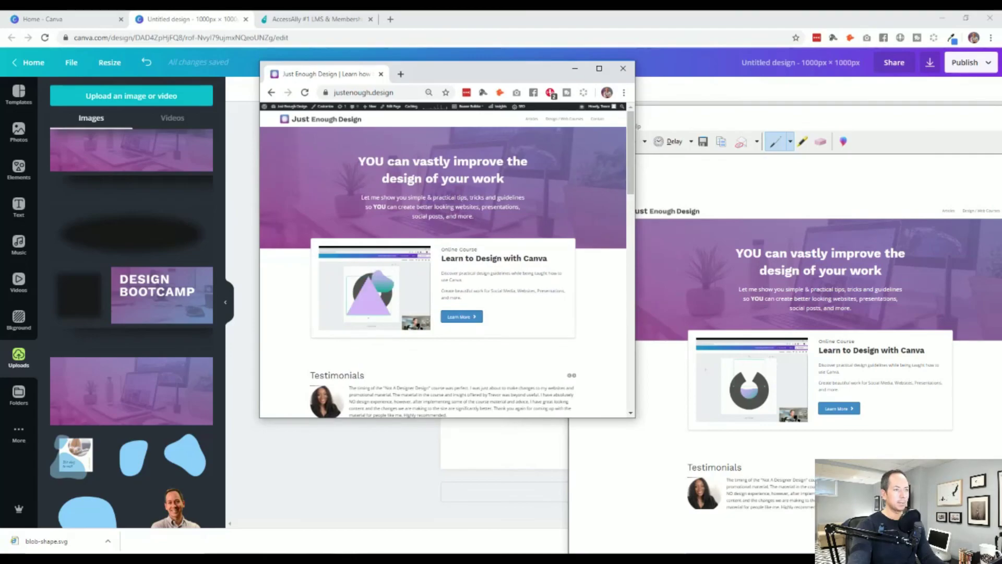
Snip the narrowed Just Enough Design page and copy the new screenshot
{"action": "left_click", "coordinate": [746, 128]}
{"action": "left_click", "coordinate": [586, 141]}
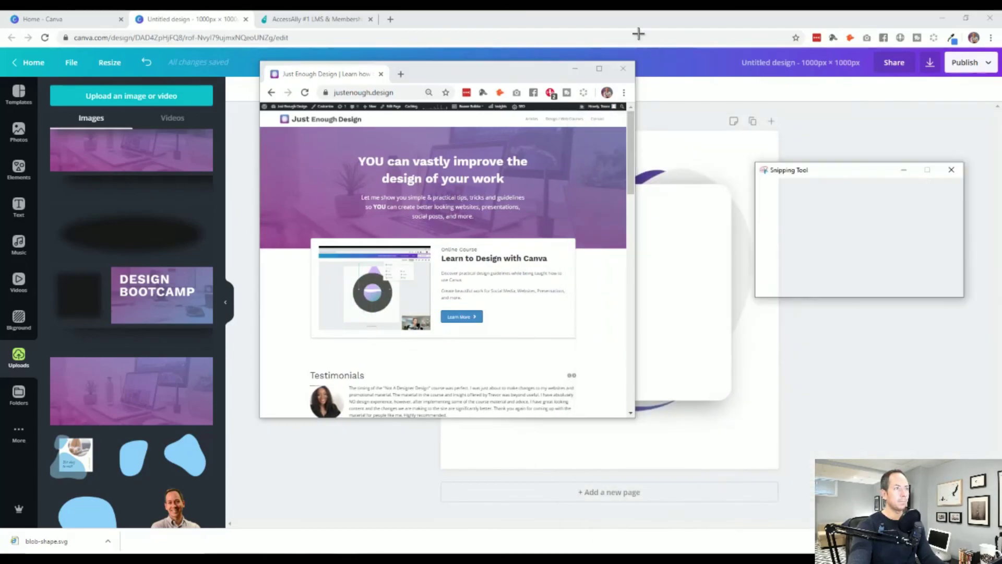
{"action": "left_click_drag", "start_coordinate": [262, 112], "coordinate": [626, 416]}
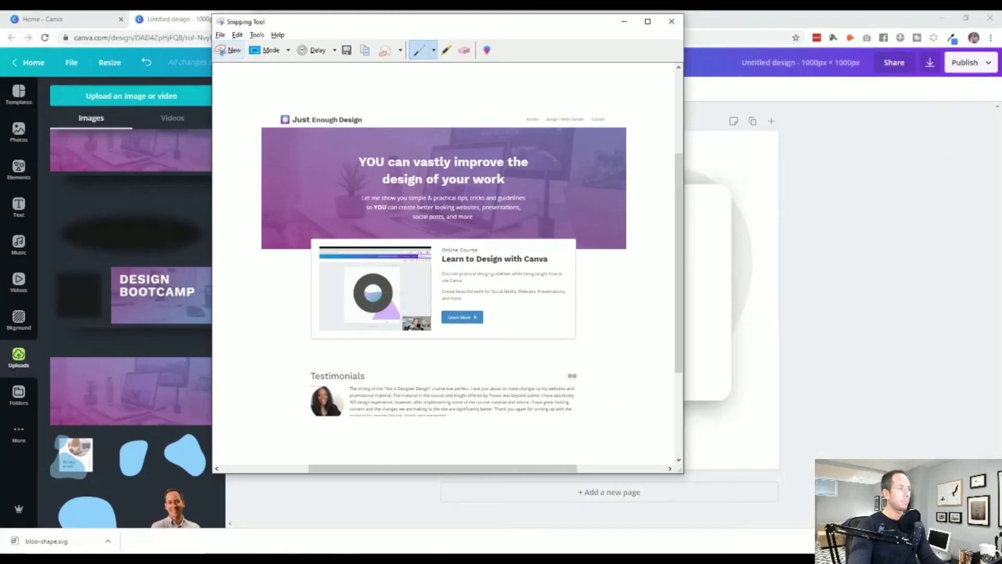
{"action": "left_click", "coordinate": [237, 35]}
{"action": "left_click", "coordinate": [248, 47]}
{"action": "left_click", "coordinate": [183, 23]}
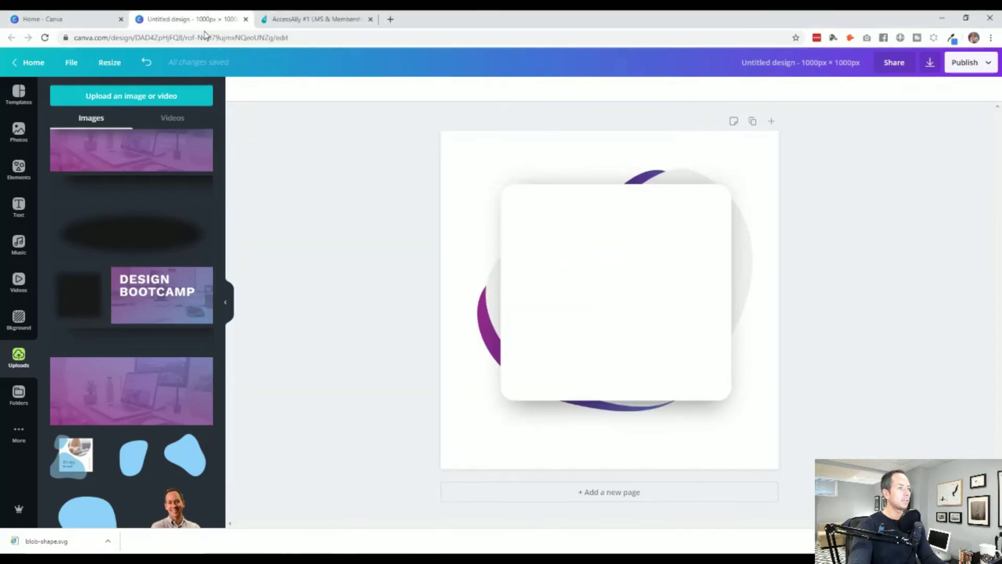
Paste the new screenshot and centre it in the white card at 595 by 518
{"action": "key", "text": "ctrl+v"}
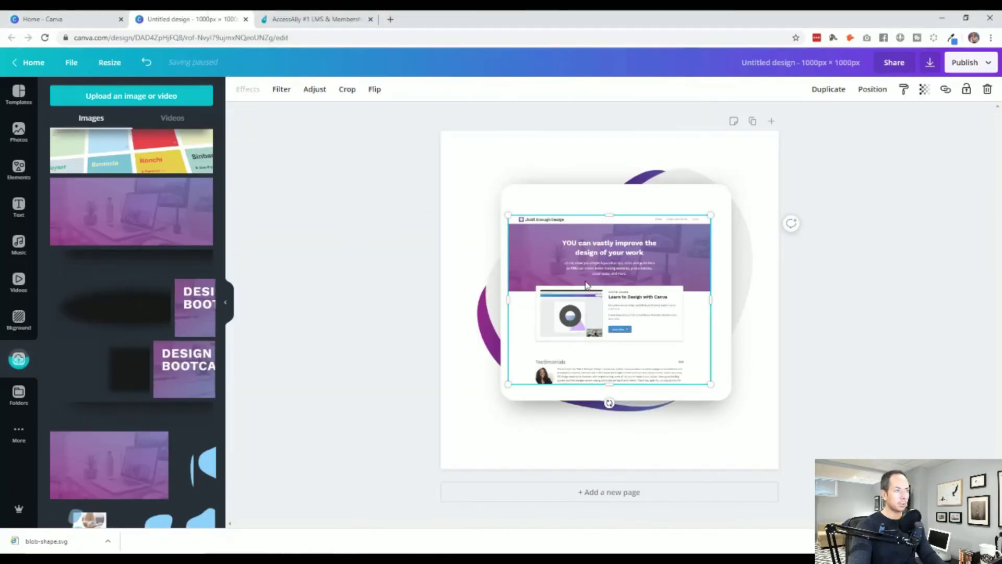
{"action": "left_click_drag", "start_coordinate": [537, 232], "coordinate": [544, 231]}
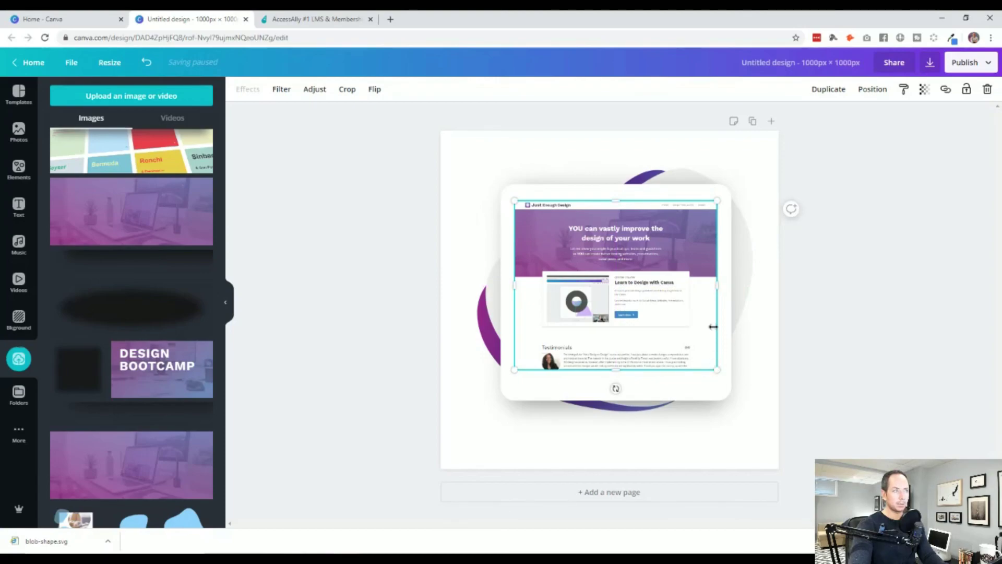
{"action": "left_click_drag", "start_coordinate": [515, 285], "coordinate": [518, 285]}
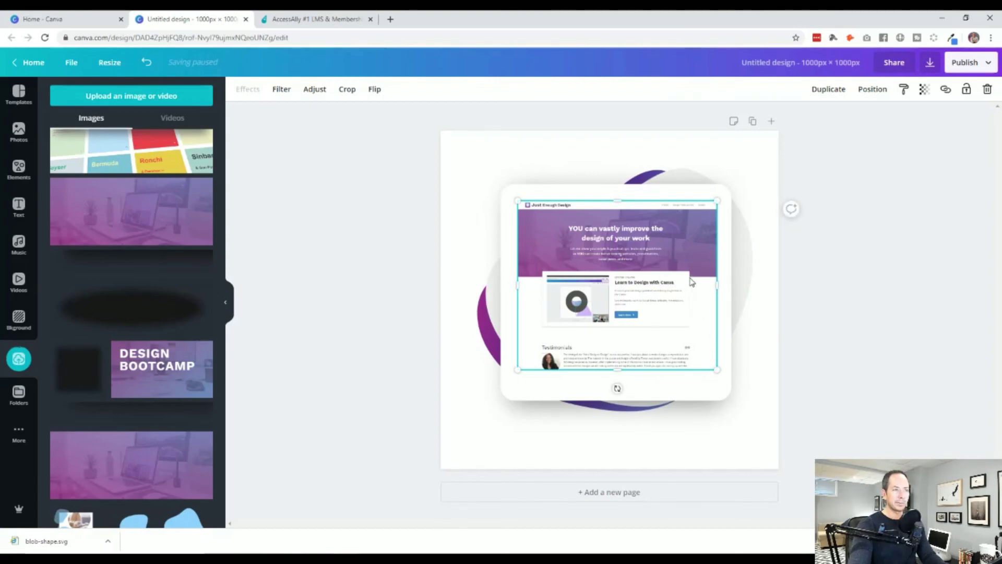
{"action": "left_click_drag", "start_coordinate": [717, 285], "coordinate": [713, 285]}
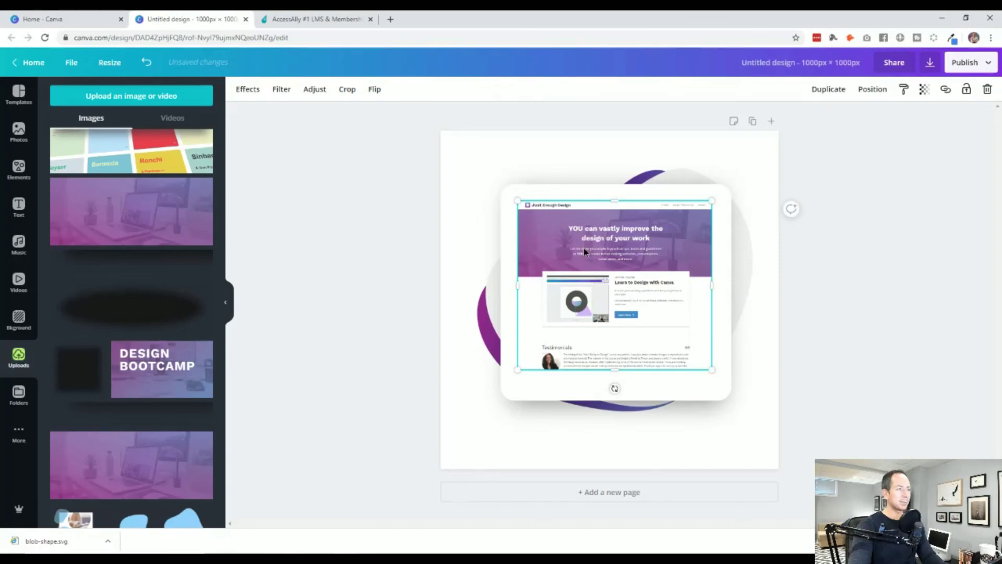
{"action": "left_click_drag", "start_coordinate": [584, 249], "coordinate": [585, 248]}
{"action": "left_click_drag", "start_coordinate": [715, 371], "coordinate": [736, 391]}
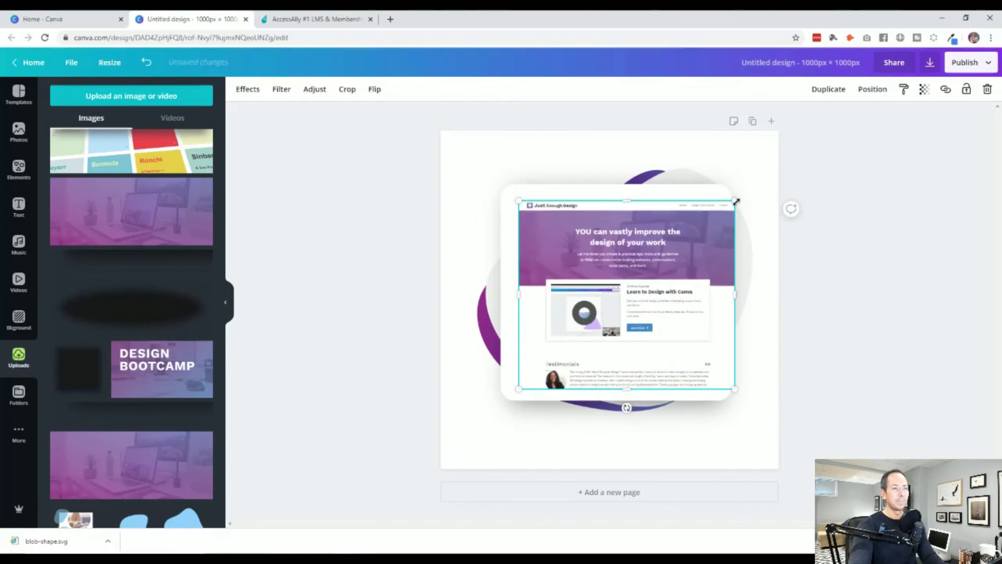
{"action": "left_click_drag", "start_coordinate": [734, 202], "coordinate": [716, 208]}
{"action": "left_click_drag", "start_coordinate": [652, 296], "coordinate": [649, 286]}
Extend the screenshot's bottom to 537 high and nudge it up slightly
{"action": "left_click", "coordinate": [391, 348]}
{"action": "left_click", "coordinate": [600, 350]}
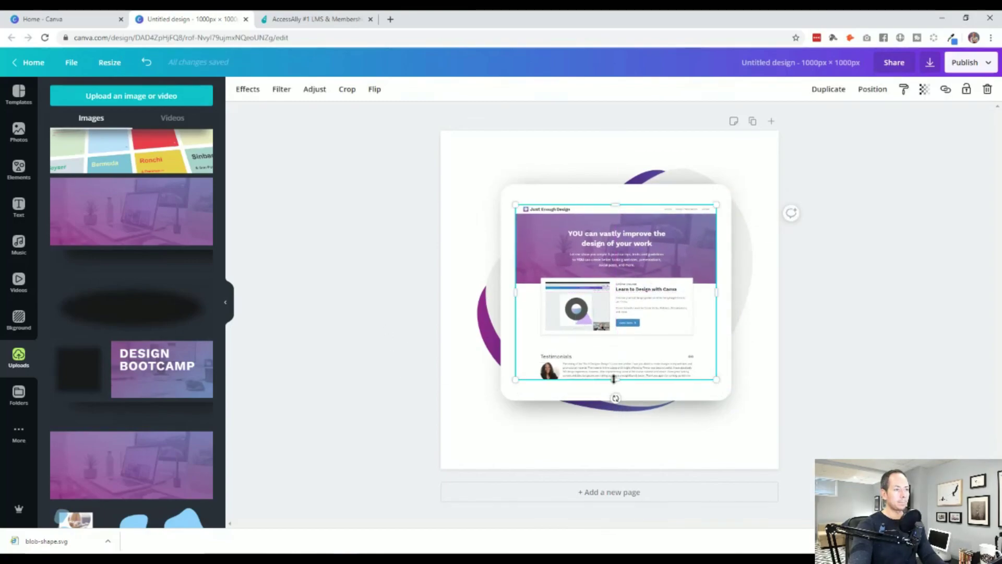
{"action": "left_click_drag", "start_coordinate": [613, 379], "coordinate": [615, 387]}
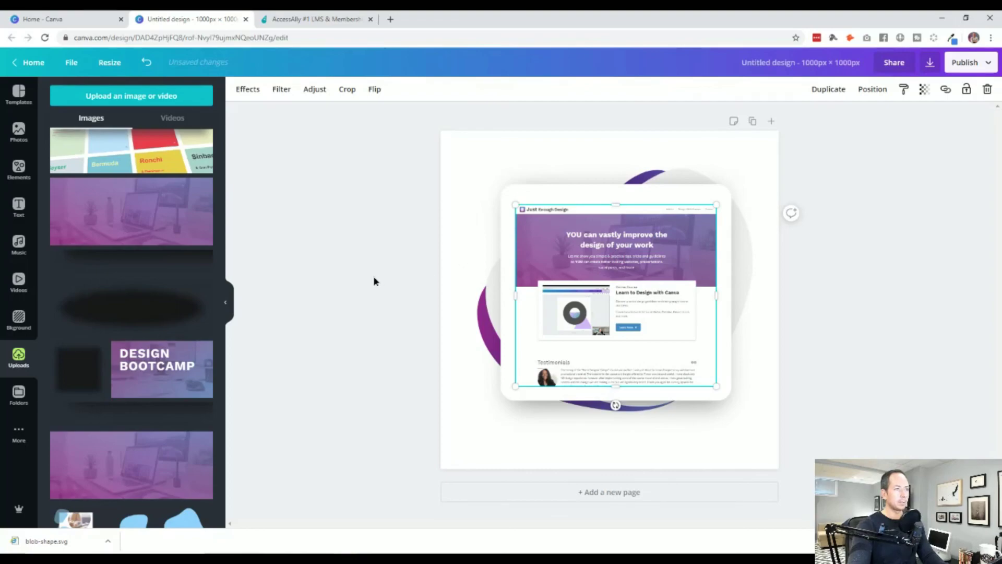
{"action": "key", "text": "Up"}
{"action": "key", "text": "Up"}
{"action": "key", "text": "Up"}
{"action": "key", "text": "Up"}
{"action": "key", "text": "Up"}
{"action": "key", "text": "Up"}
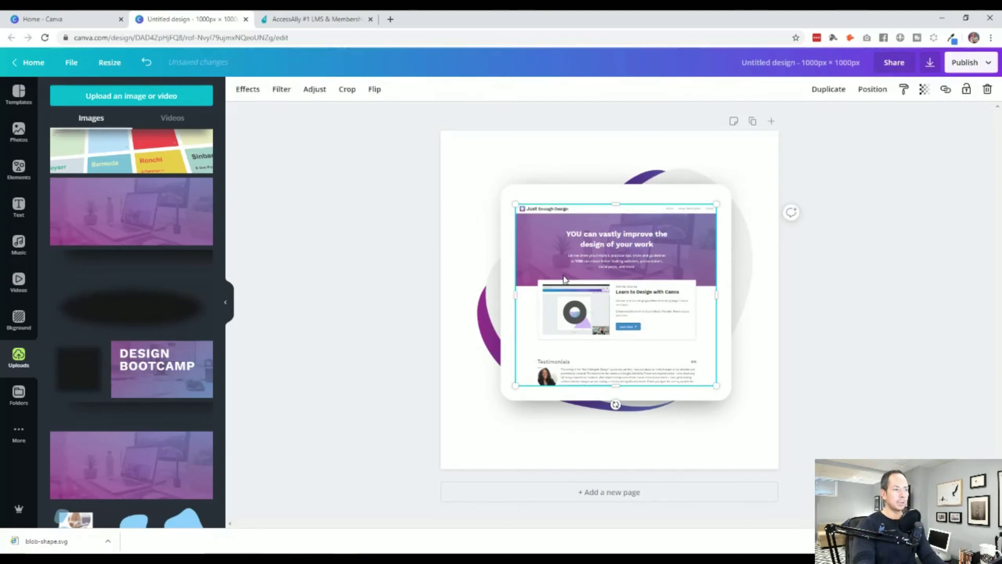
{"action": "key", "text": "Up"}
{"action": "key", "text": "Up"}
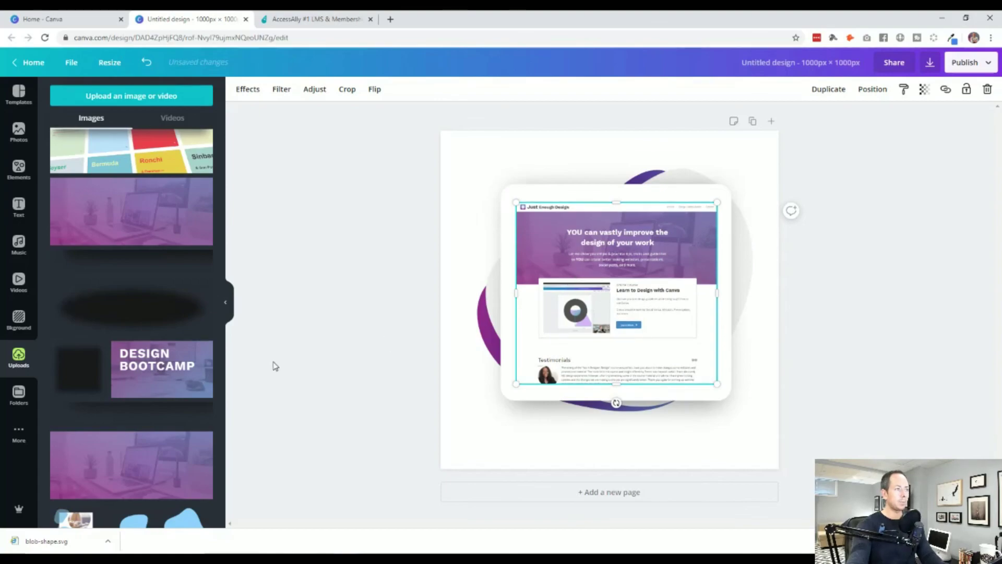
{"action": "left_click", "coordinate": [346, 377]}
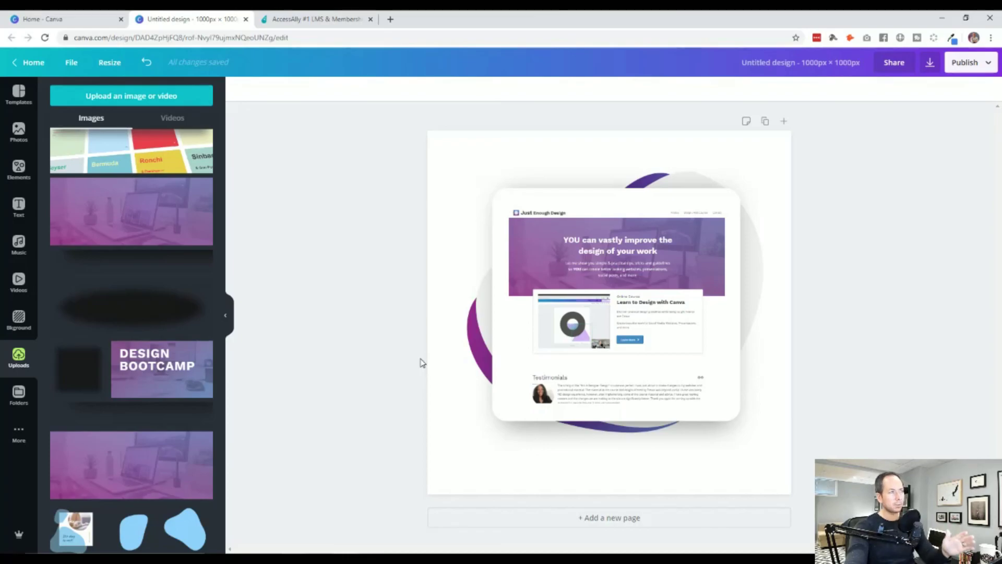
{"action": "left_click", "coordinate": [324, 19]}
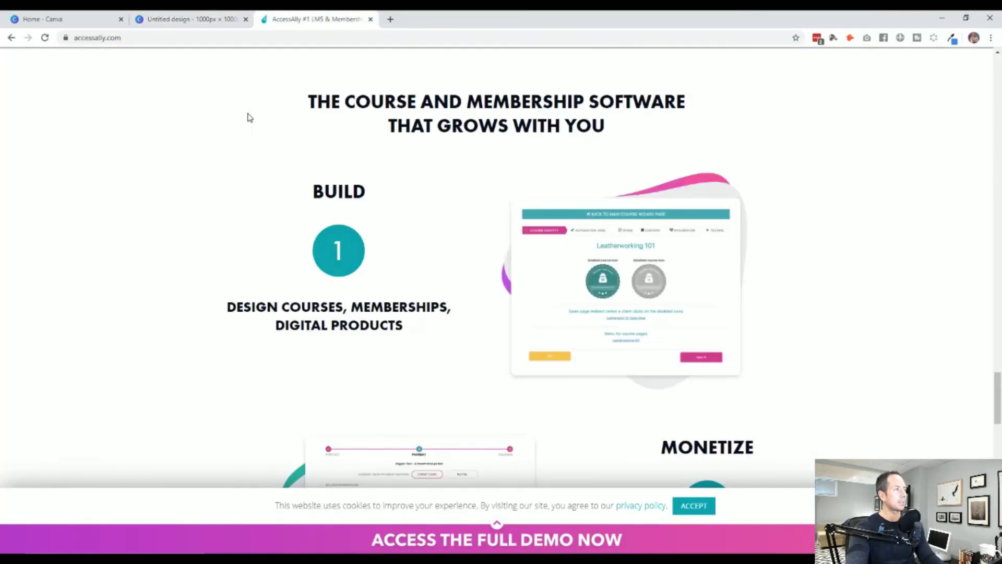
{"action": "left_click", "coordinate": [208, 21]}
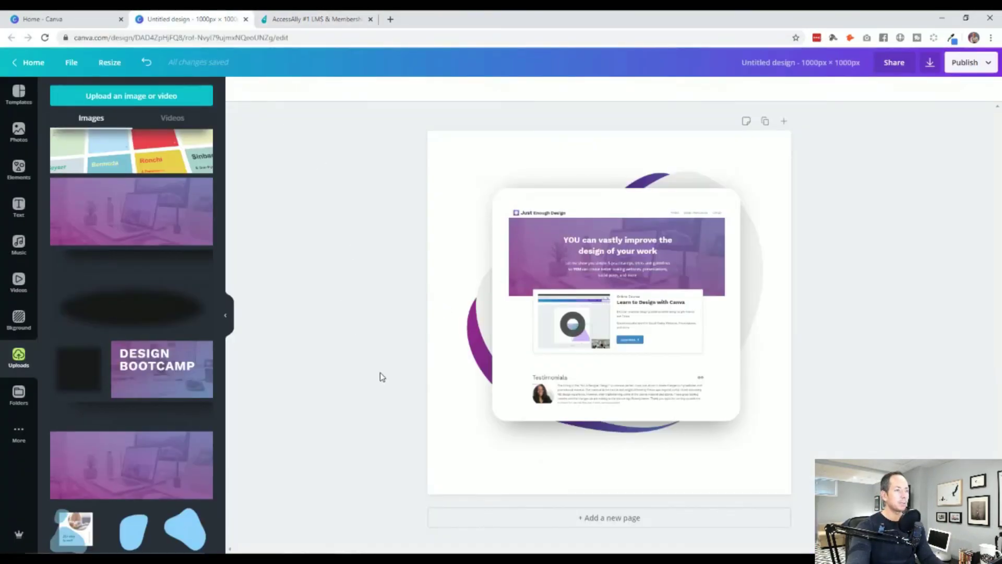